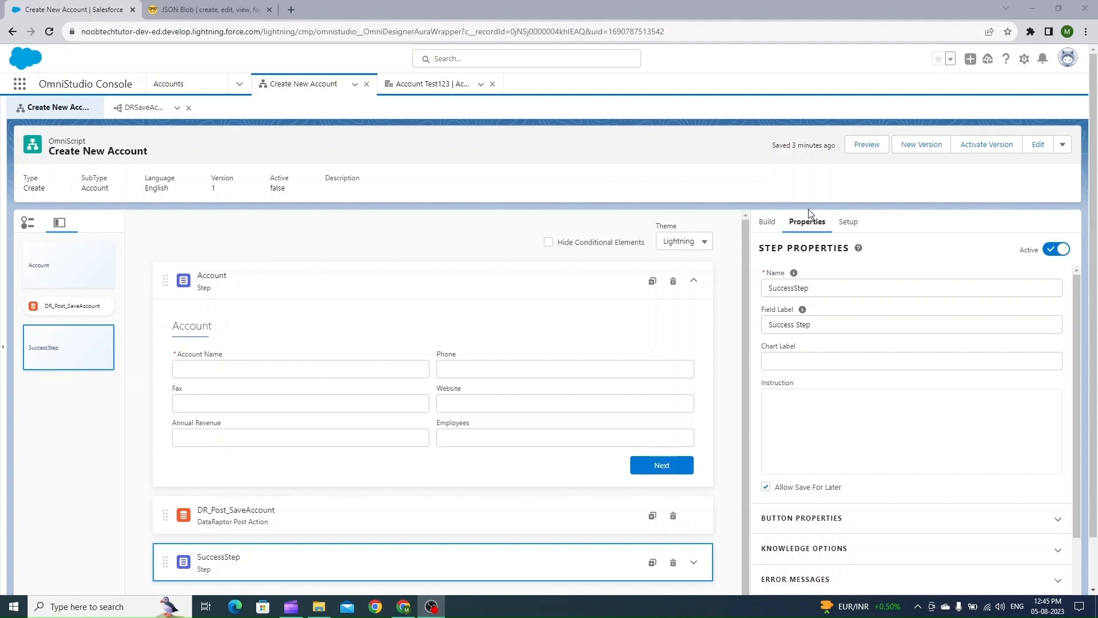
Add a DataRaptor Turbo Action at the top of the Create New Account OmniScript, above the Account step
click(769, 222)
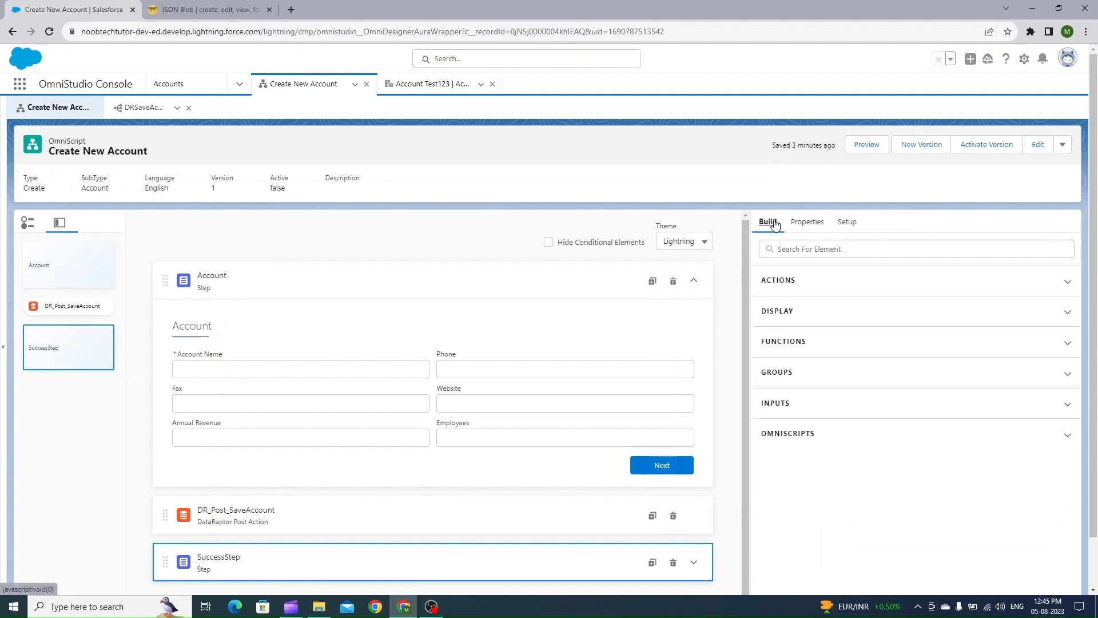
click(924, 283)
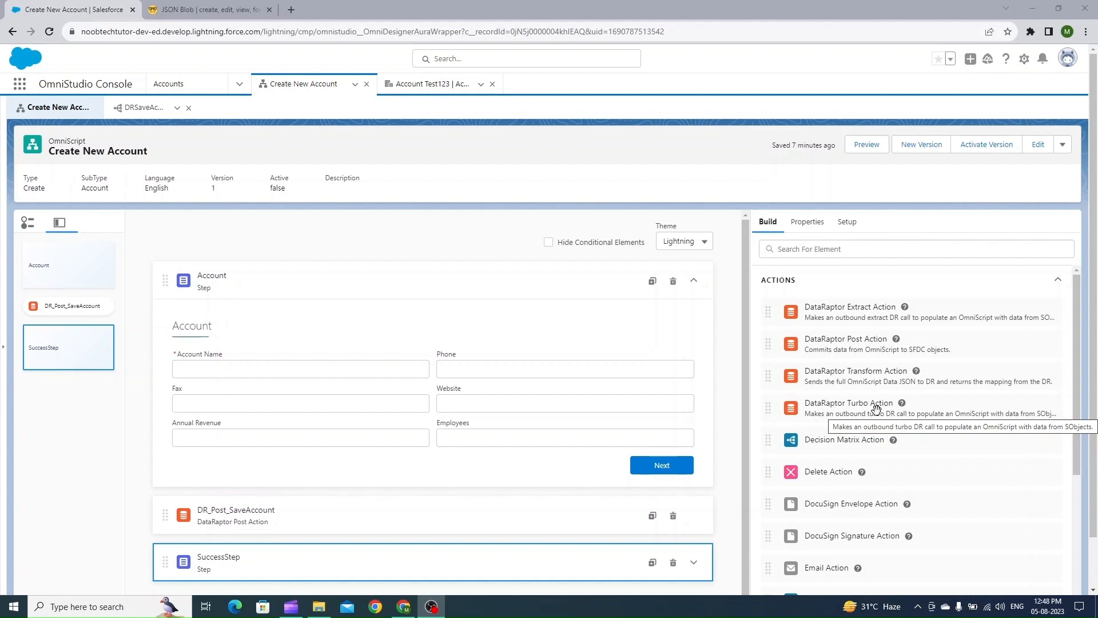
drag(875, 408, 302, 265)
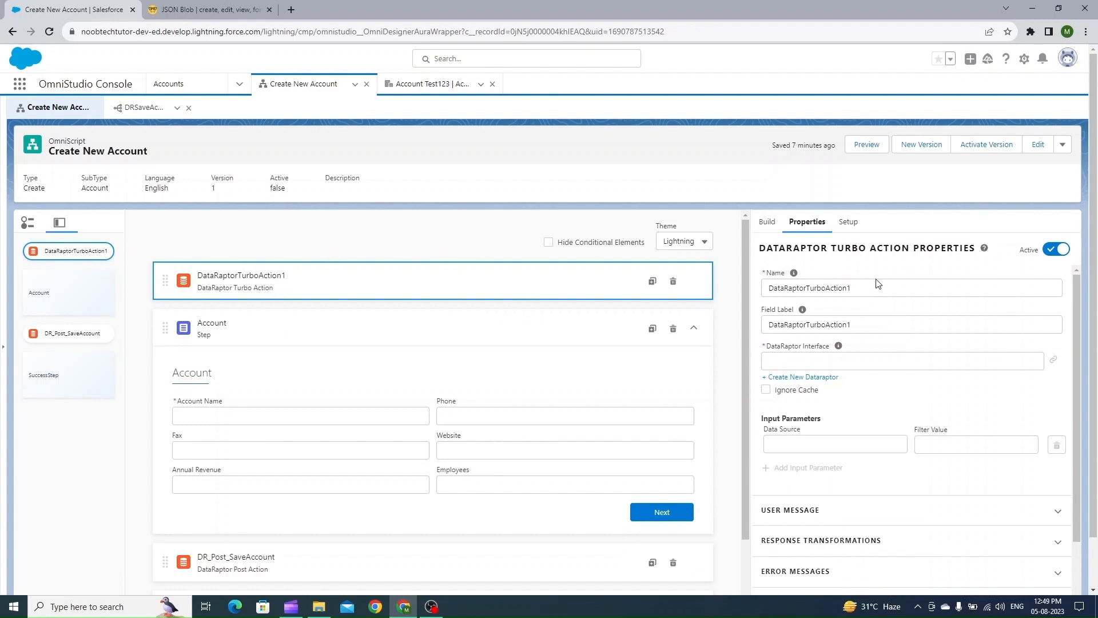
Name the turbo action DR_GetAccountTurbo and give it the same field label
click(856, 289)
drag(856, 289, 709, 295)
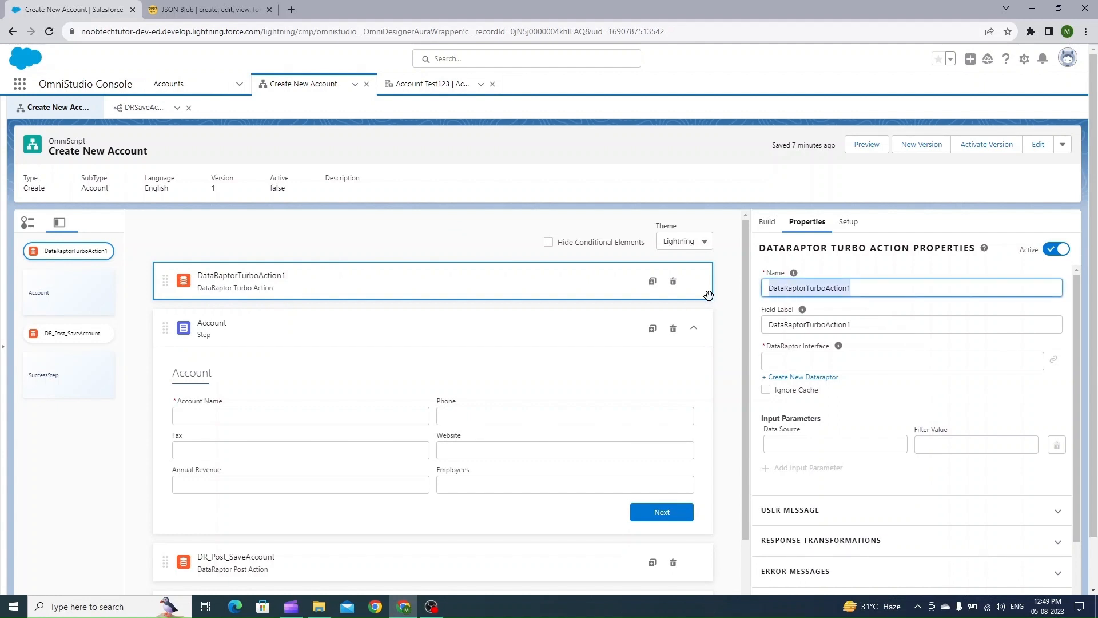
text(DR_)
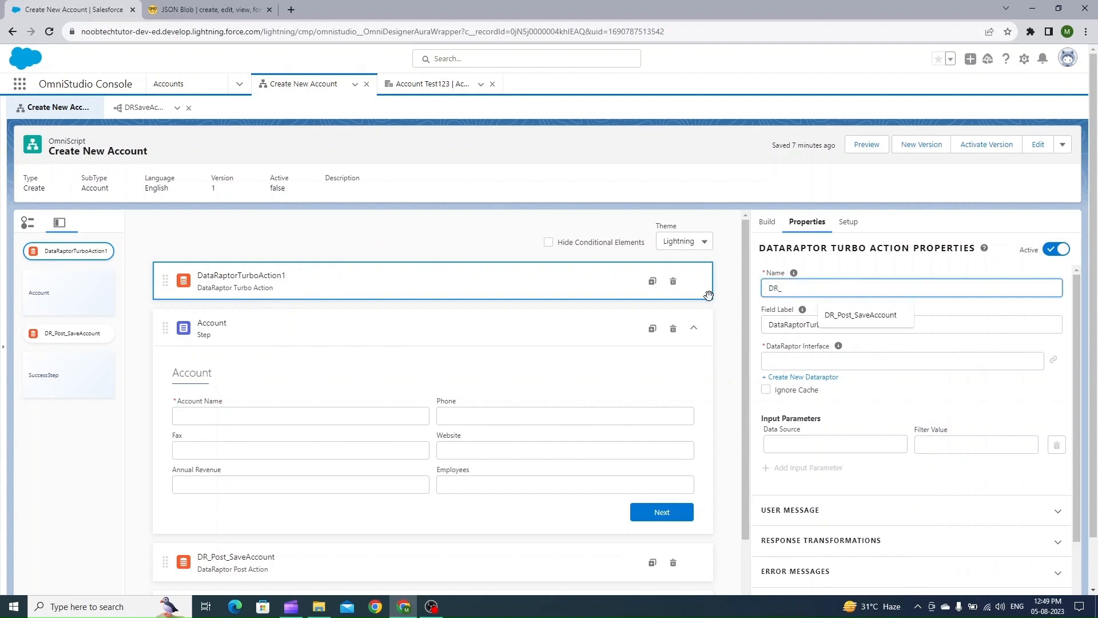
text(GetAccount)
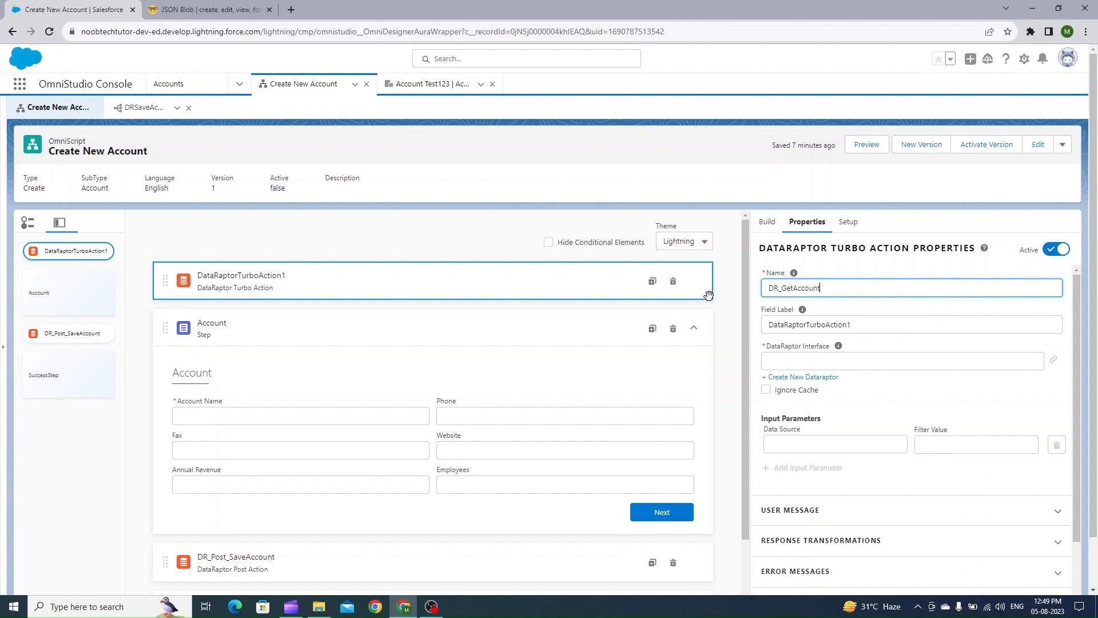
text(Turbo)
key(Tab)
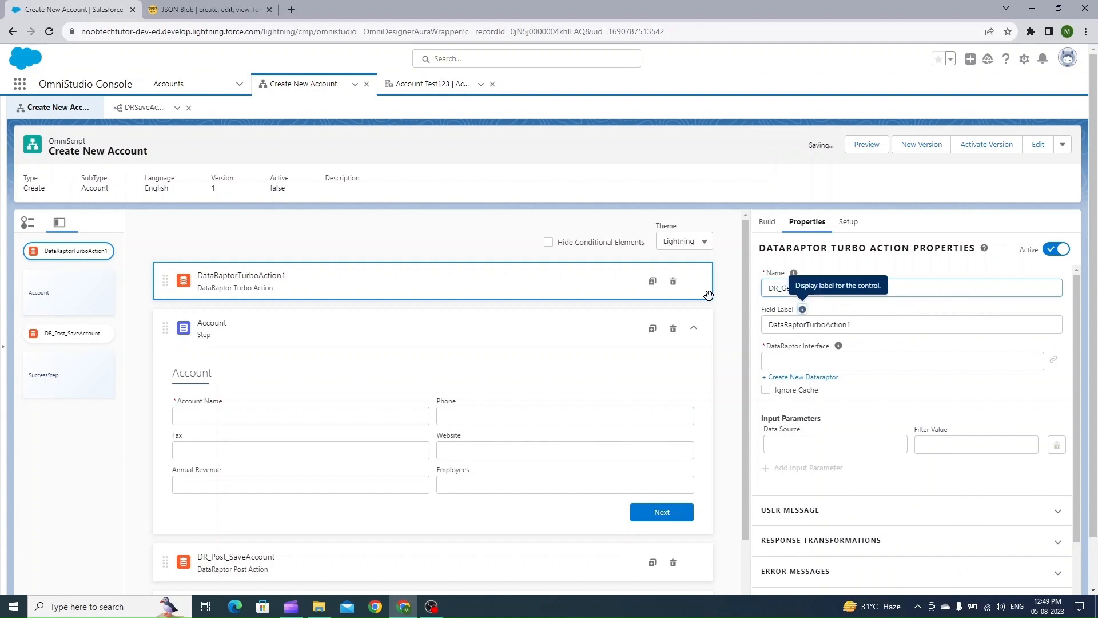
key(Tab)
text(DR_GetAccountTurbo)
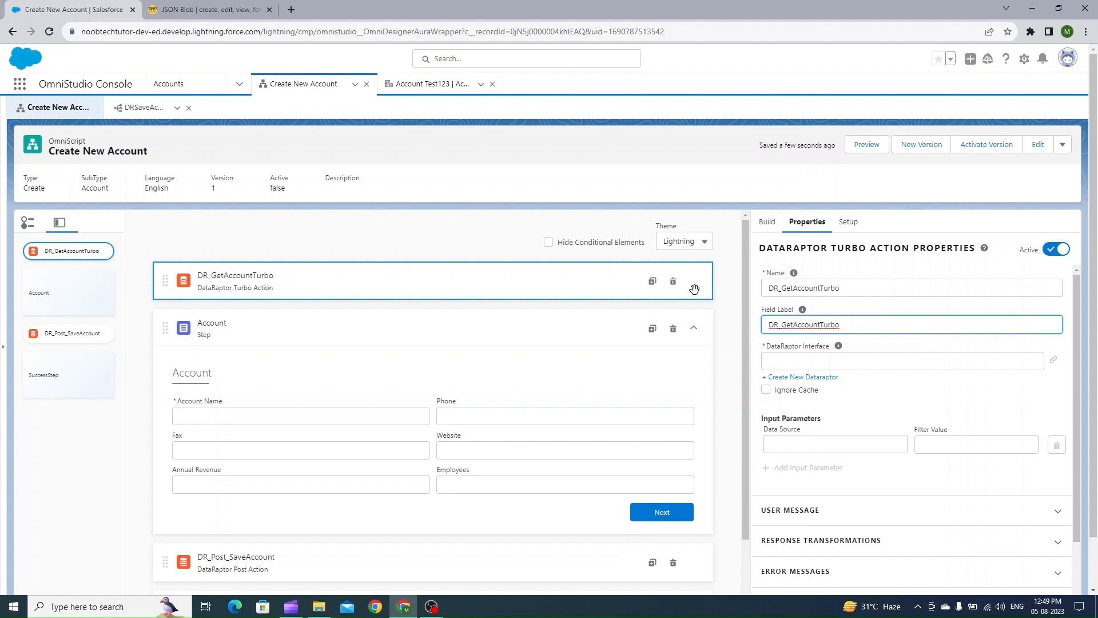
click(729, 264)
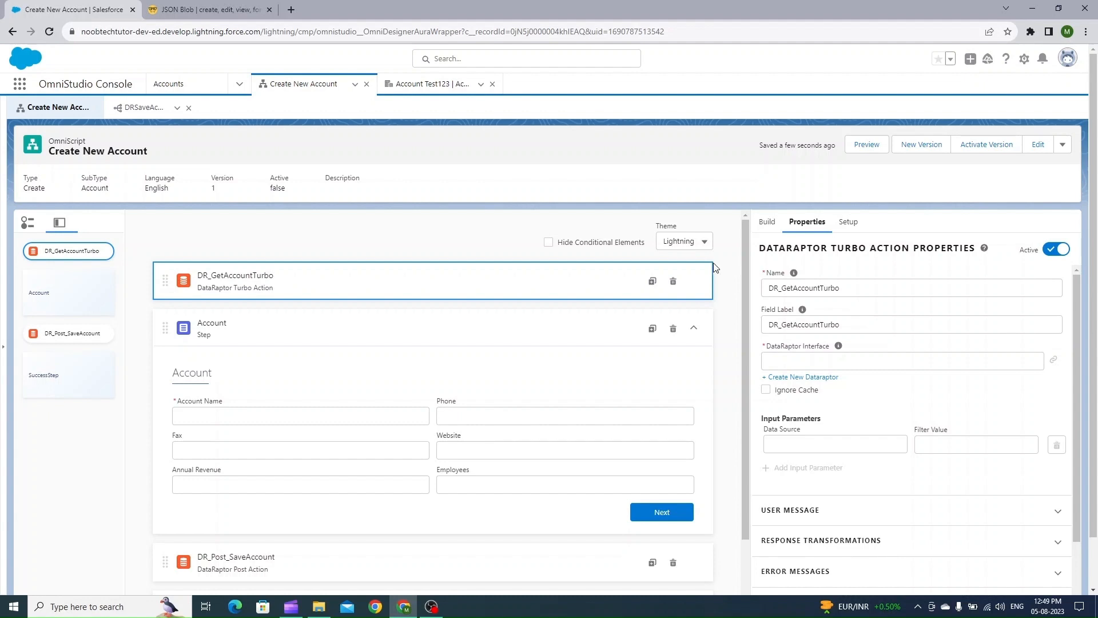
Create a new DataRaptor for the action, named GetAccountTrubo
click(825, 380)
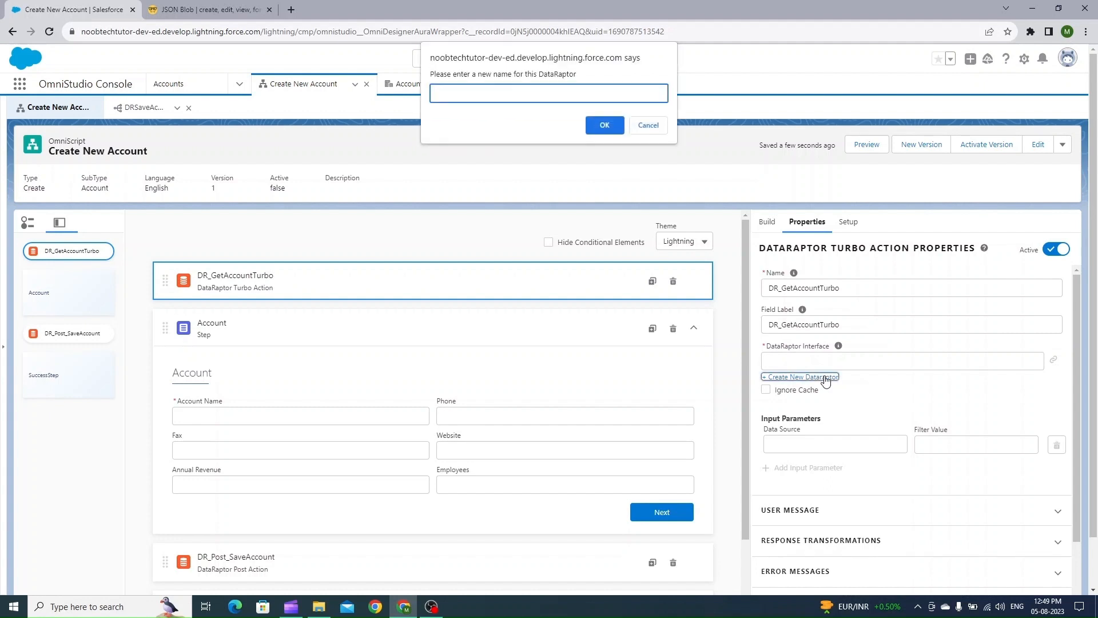
text(GetAccountTrubo)
key(BackSpace)
key(BackSpace)
key(BackSpace)
key(BackSpace)
text(urbo)
click(602, 124)
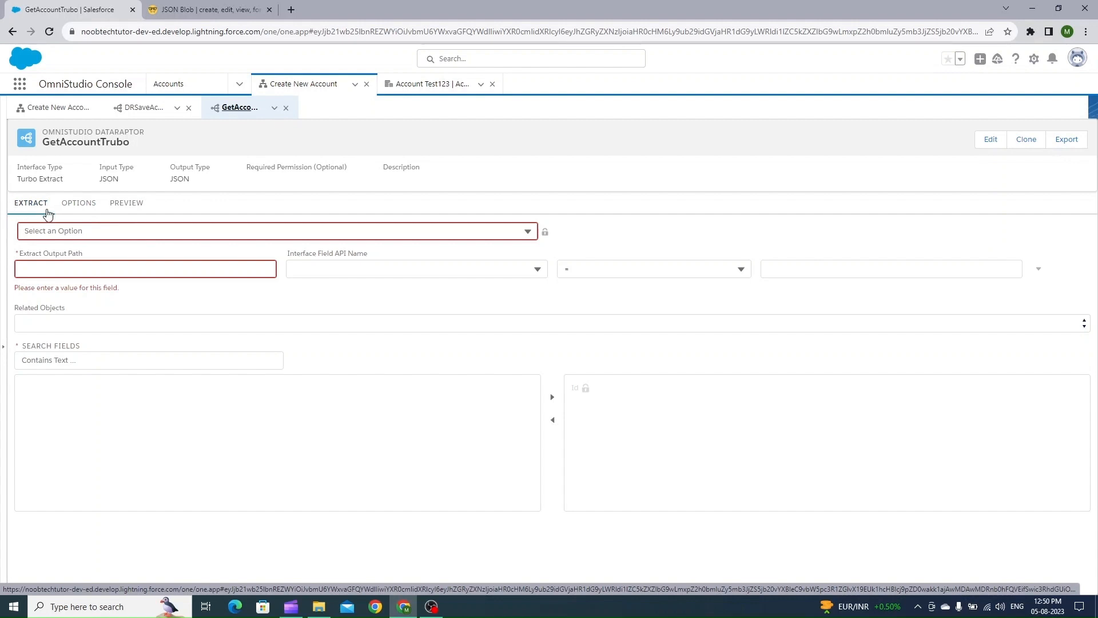
Set the DataRaptor's extract object to Account and its extract output path to Account
click(71, 231)
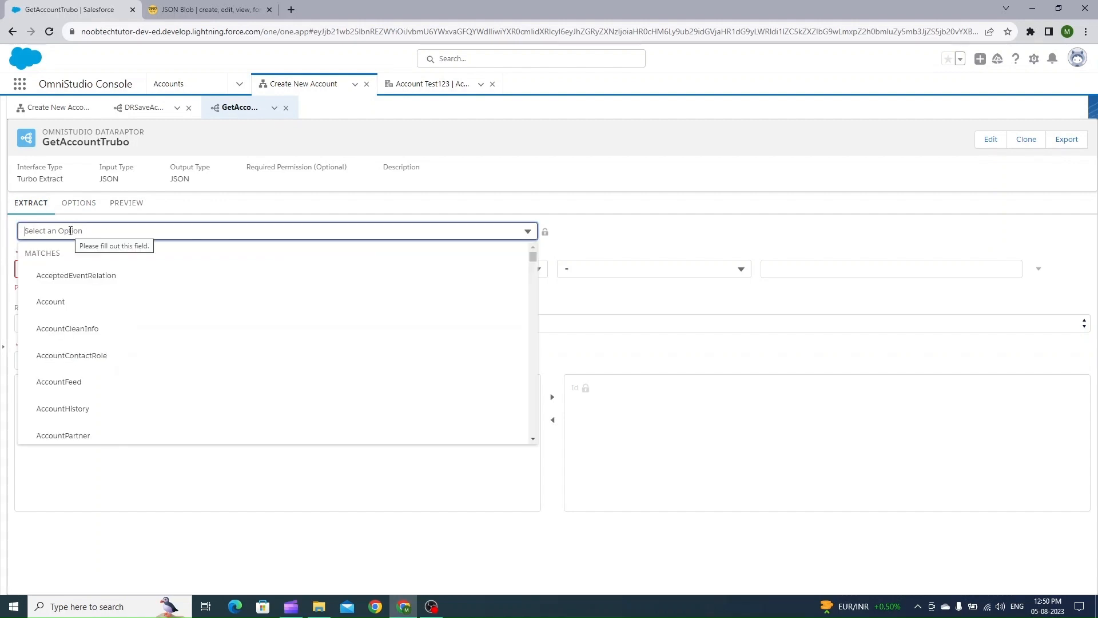
click(64, 300)
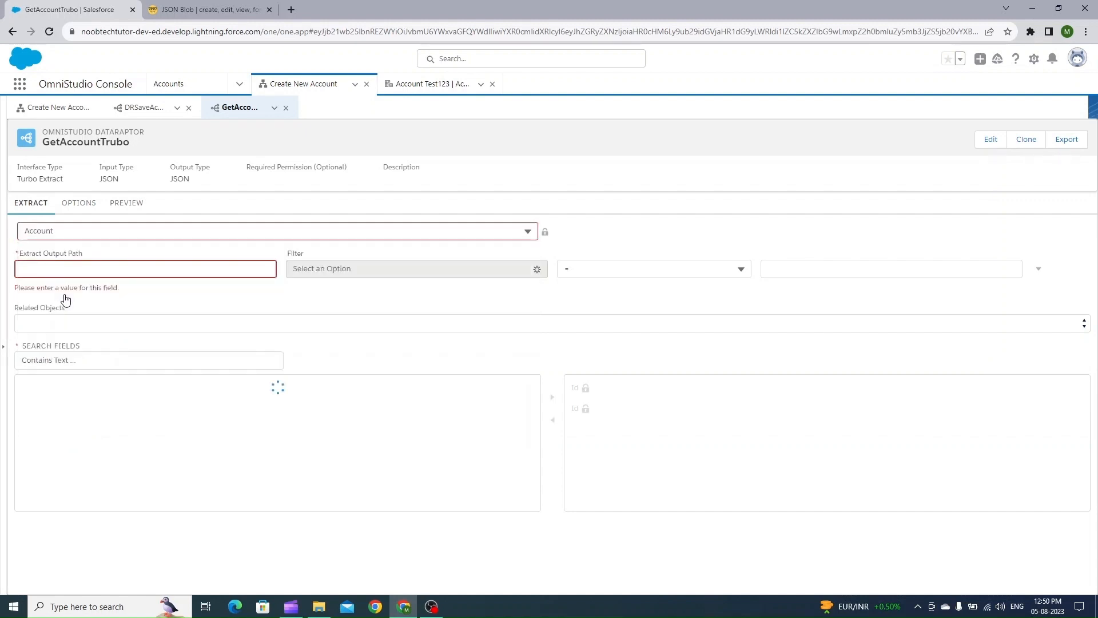
click(25, 271)
text(A)
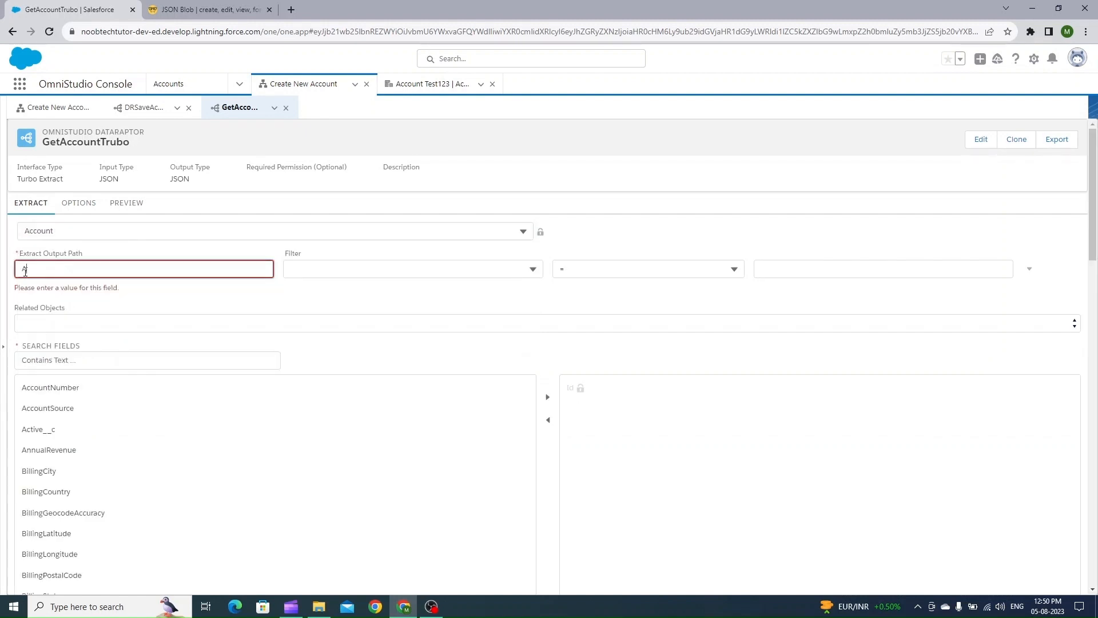
text(cc)
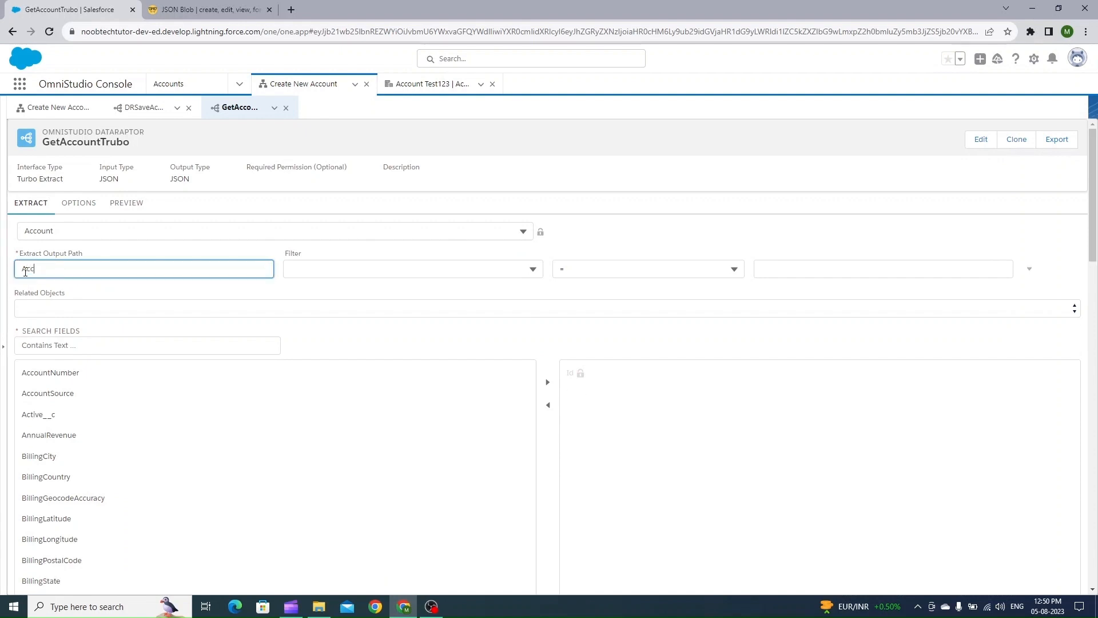
text(ount)
Set the extract filter field to Id
click(352, 265)
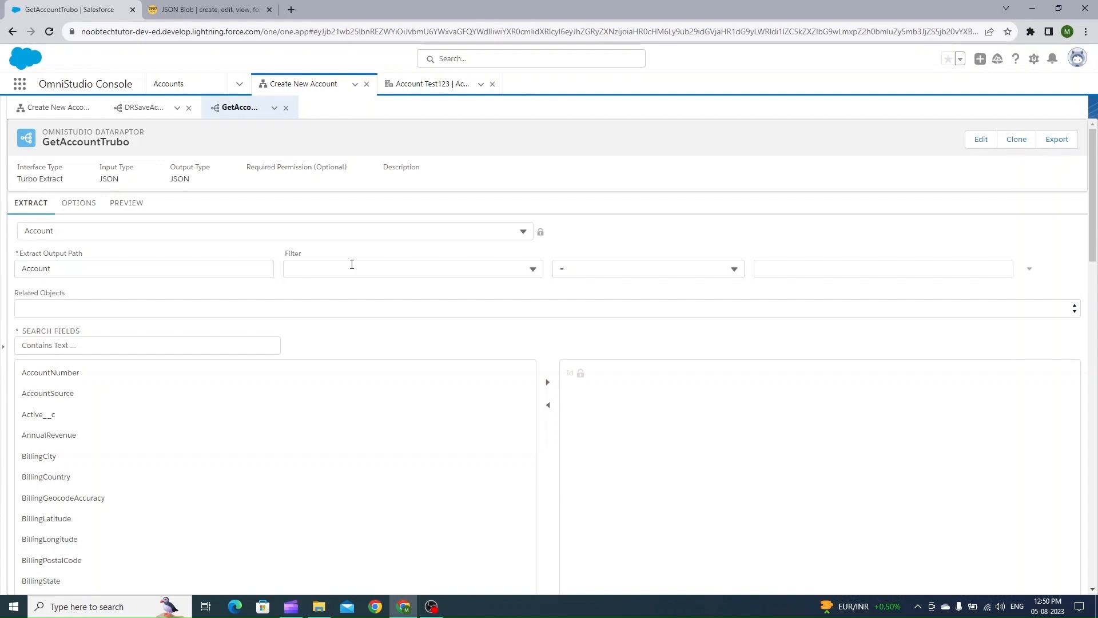
click(352, 264)
text(Id)
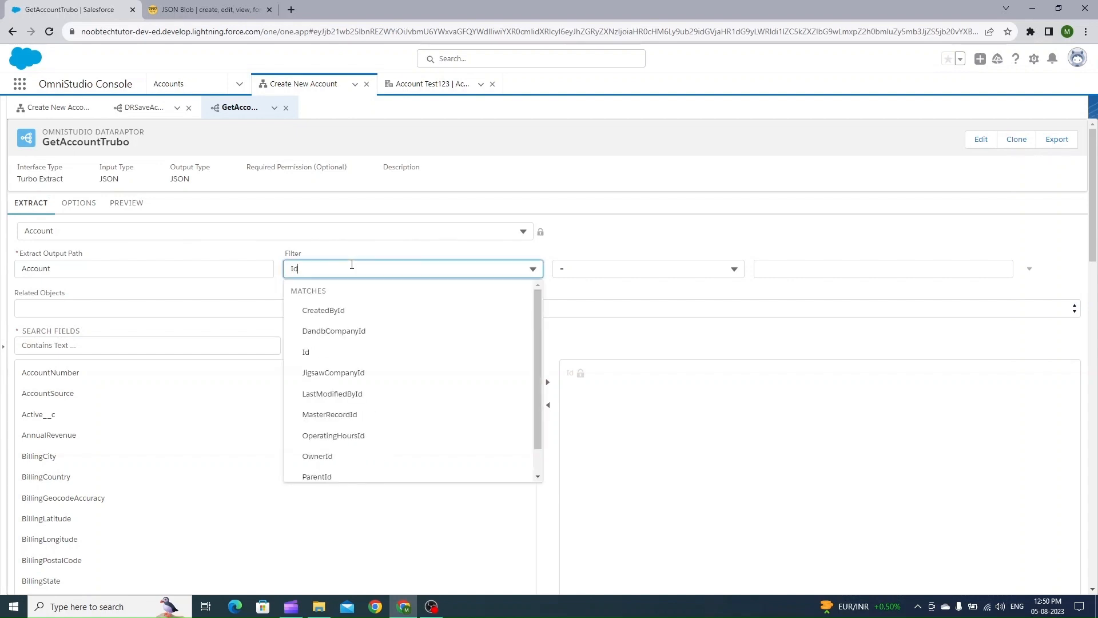
click(317, 350)
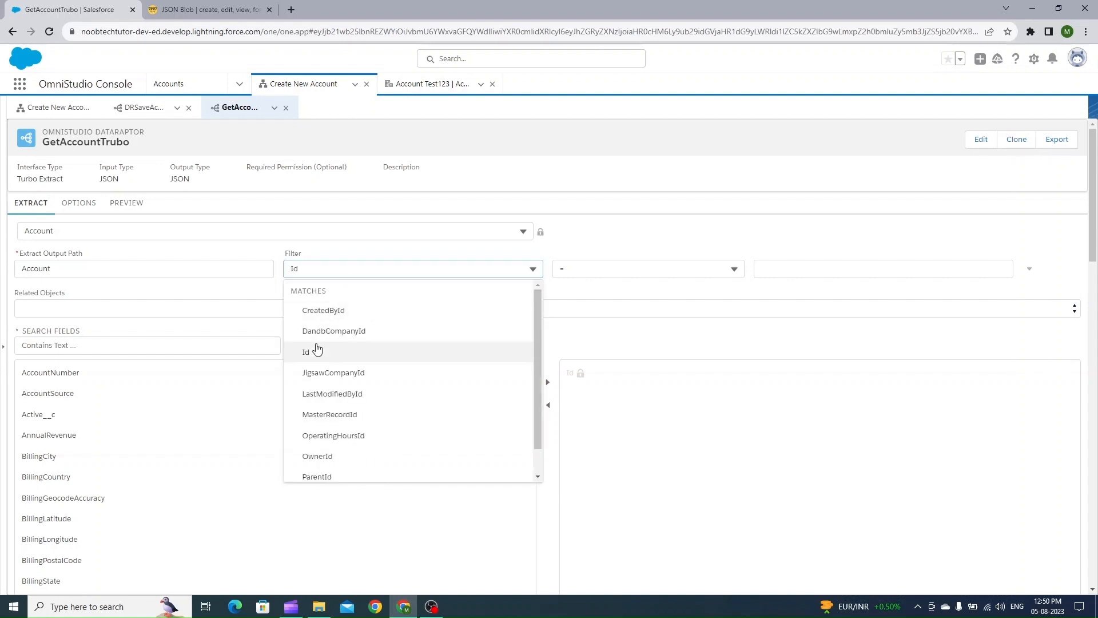
Set the filter value to the Account Test123 record Id, copied from the record's URL, wrapped in single quotes
click(812, 265)
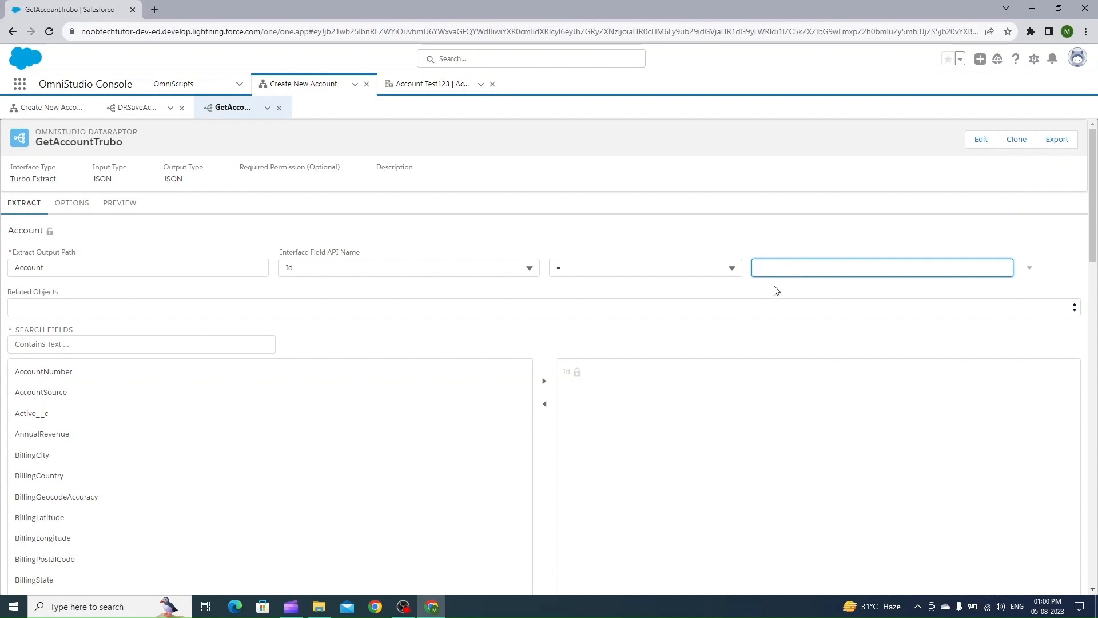
click(423, 85)
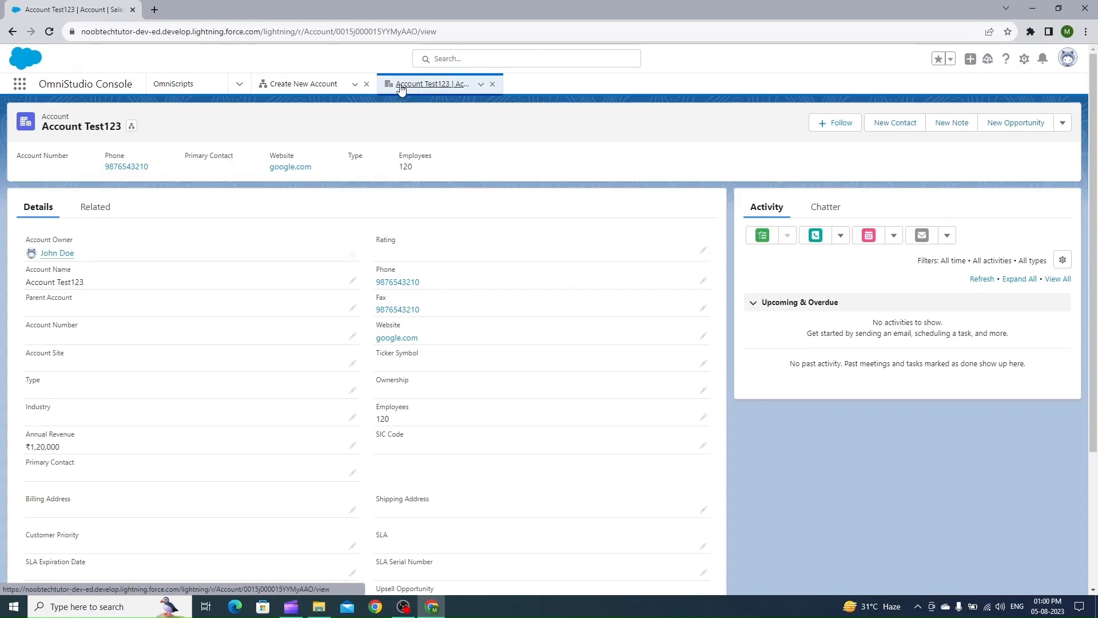
click(356, 30)
double_click(375, 32)
key(ctrl+c)
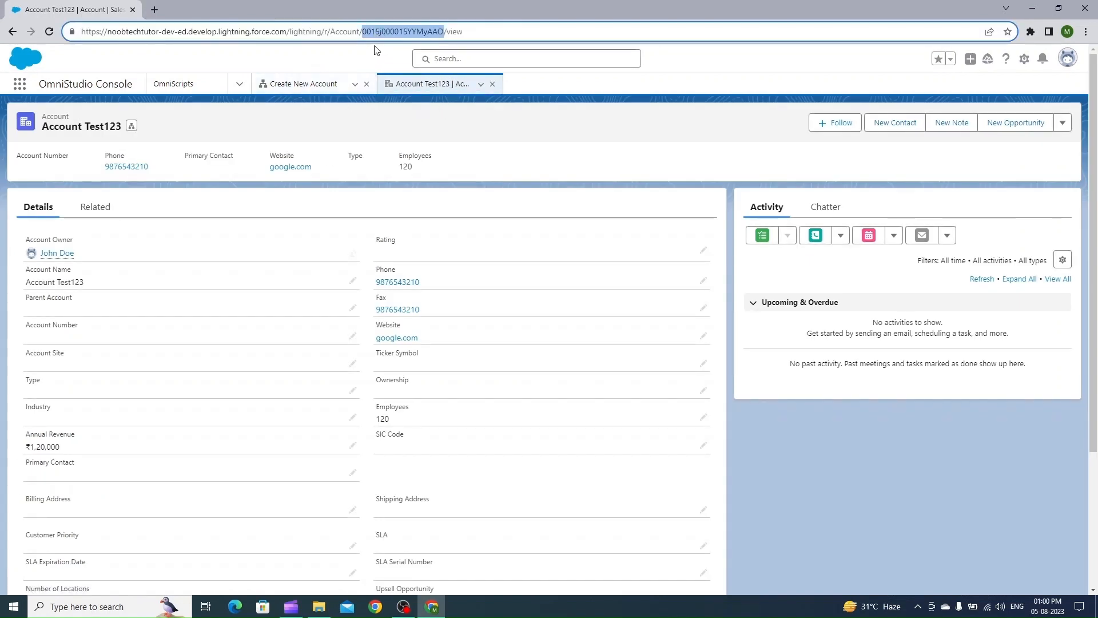
click(329, 80)
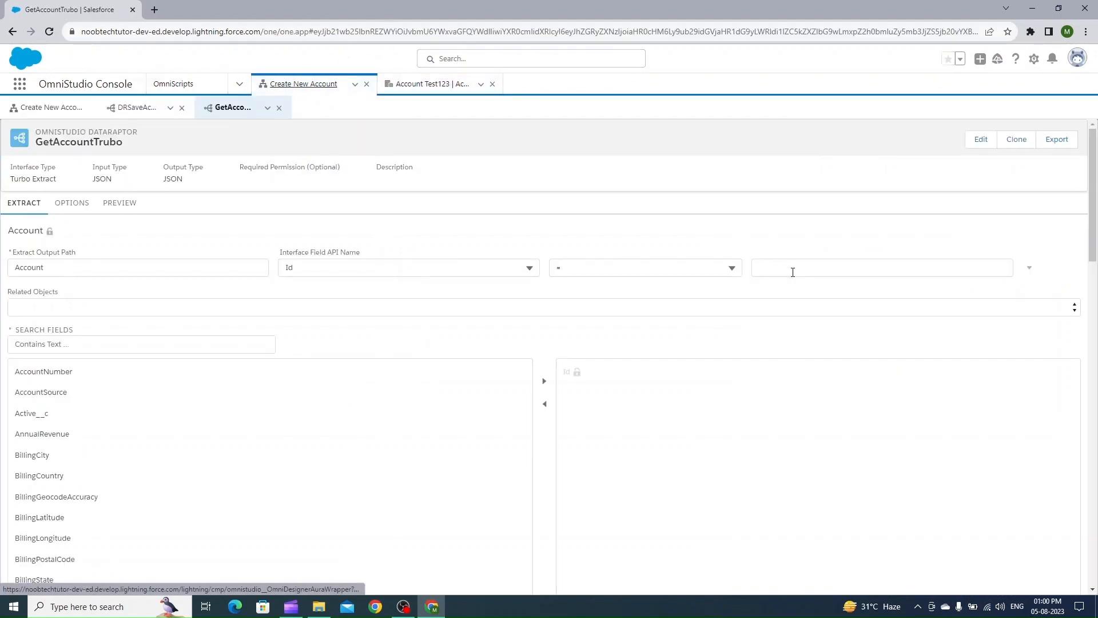
click(793, 273)
text(')
key(ctrl+v)
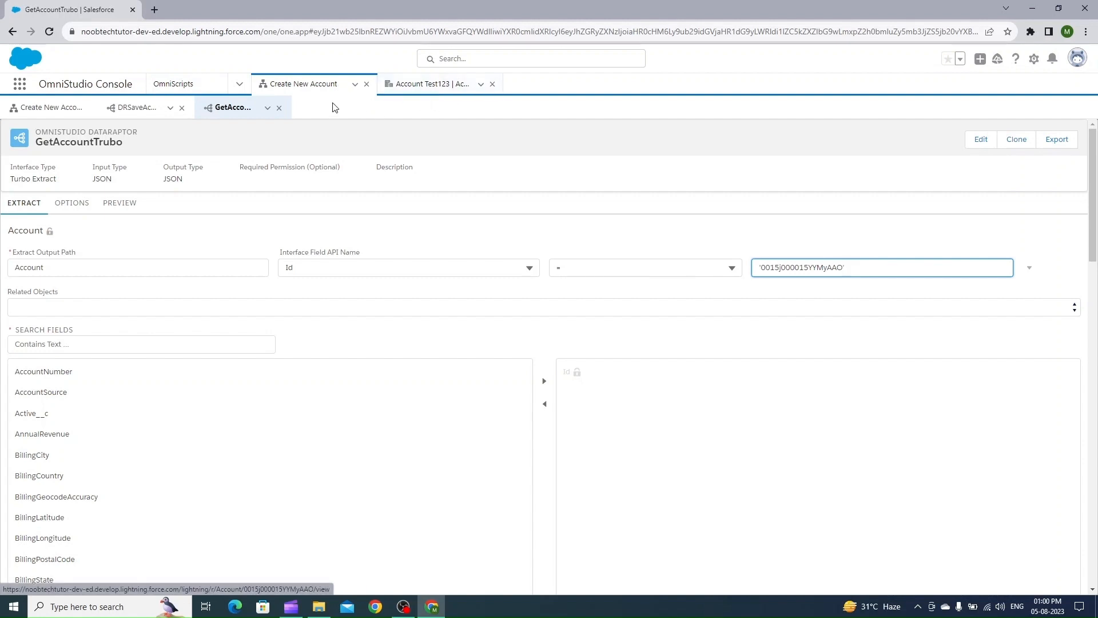
Add the Account step's fields AnnualRevenue, Fax, Name, NumberOfEmployees, Phone and Website to the DataRaptor's search fields
click(48, 115)
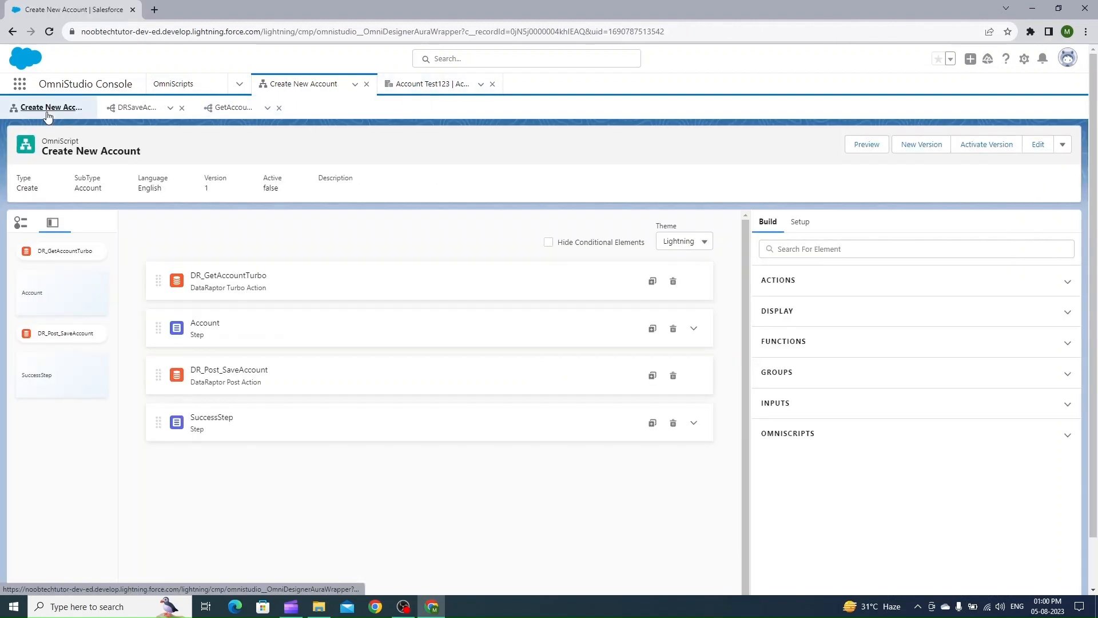
click(695, 330)
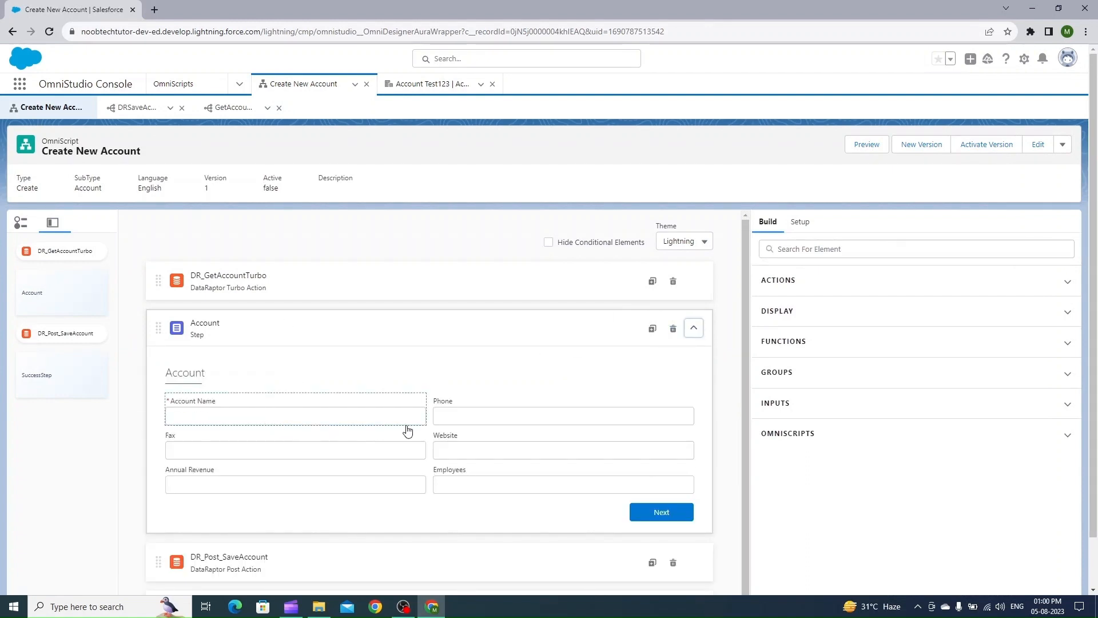
click(229, 108)
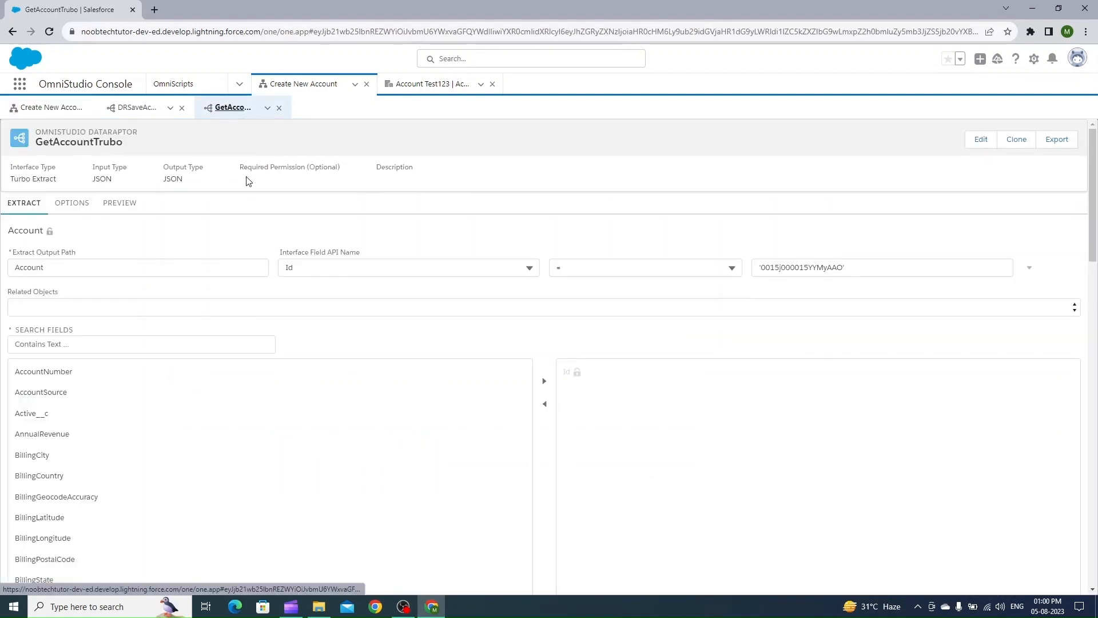
scroll(287, 441, down, 5)
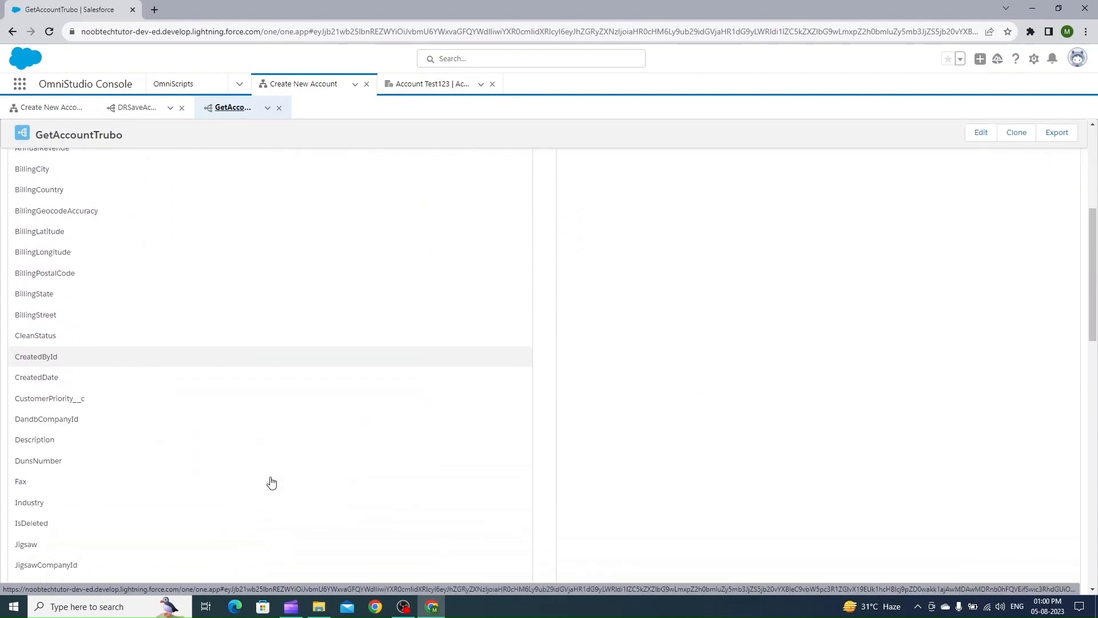
click(271, 483)
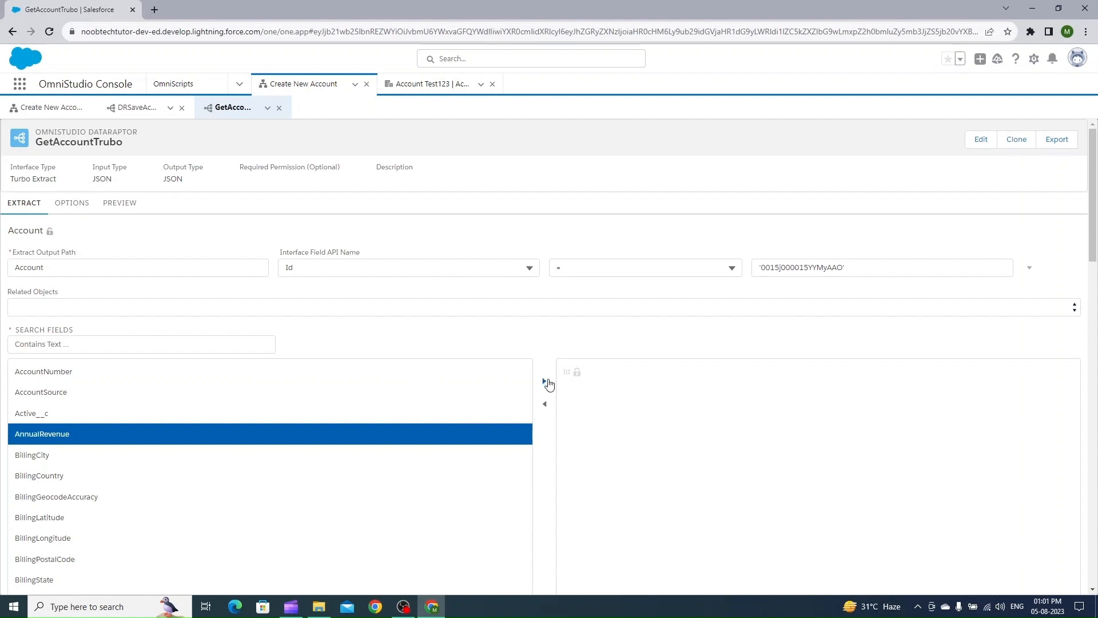
click(544, 381)
scroll(714, 387, down, 8)
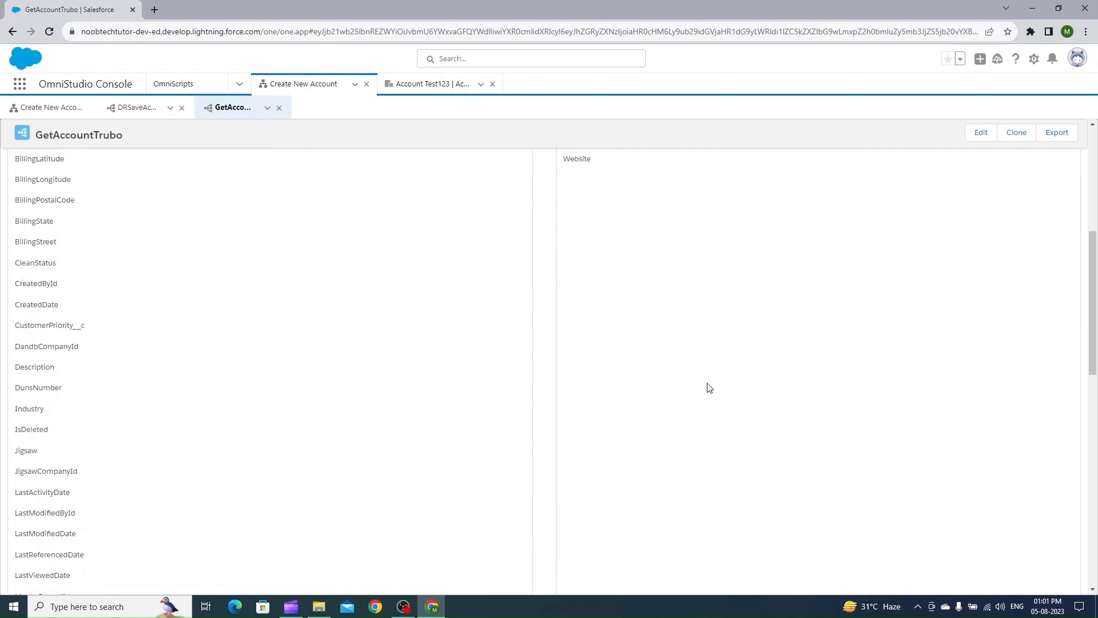
scroll(561, 388, down, 10)
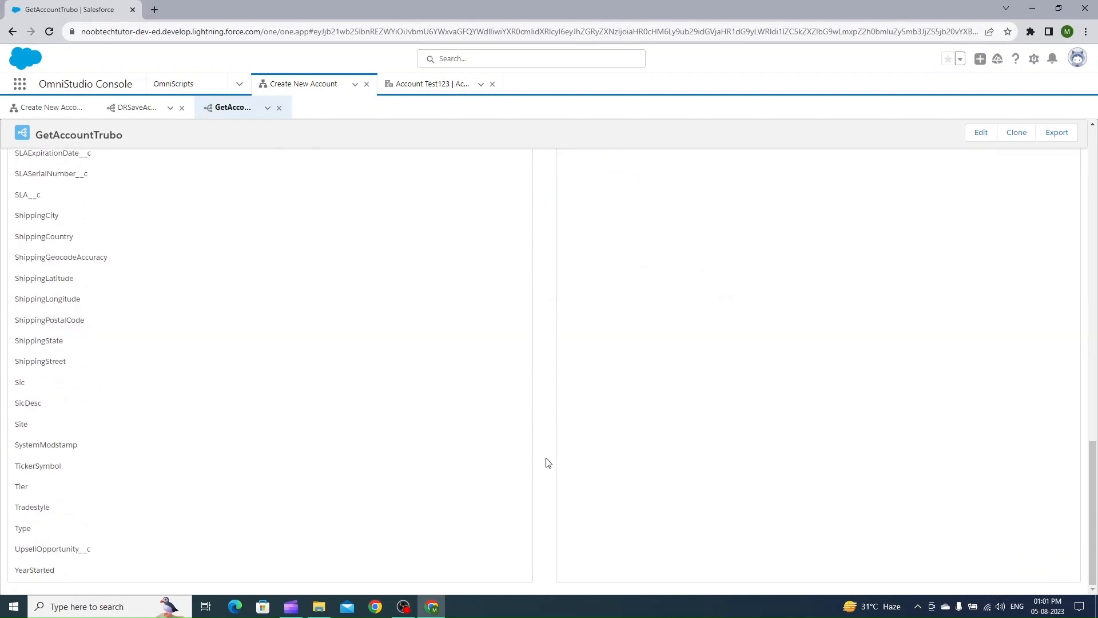
scroll(548, 460, up, 20)
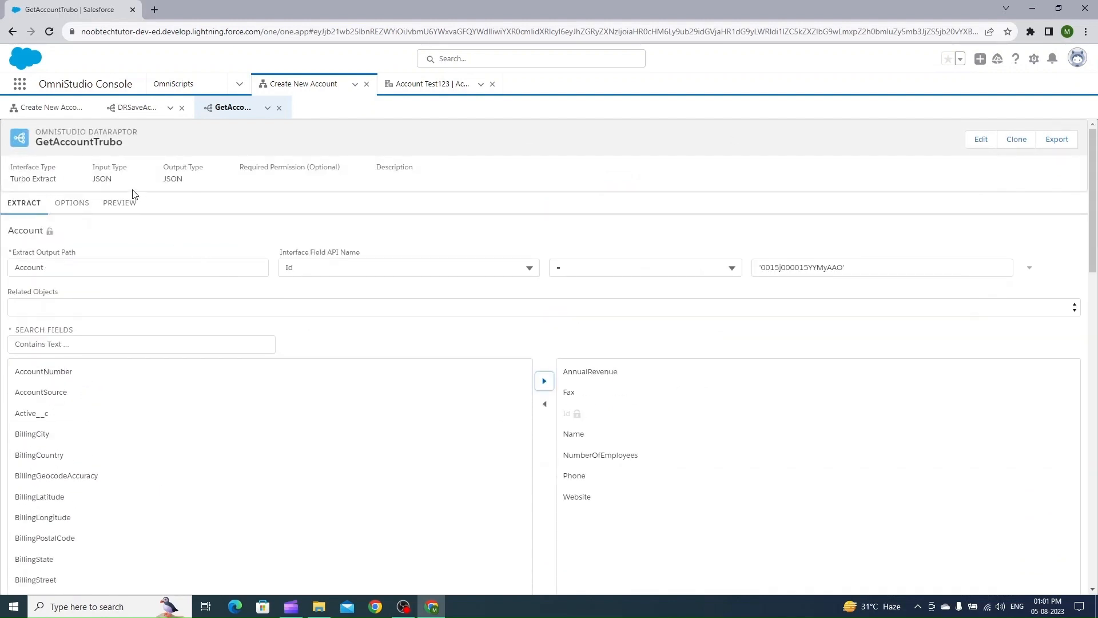
Execute the DataRaptor in Preview and select the returned Account record in the response
click(131, 201)
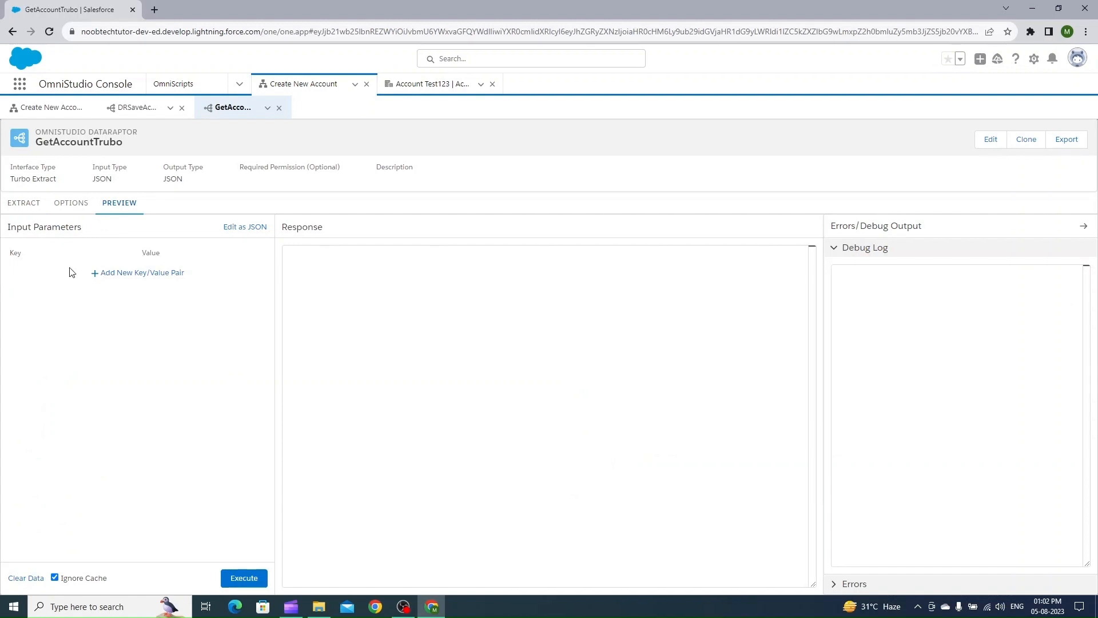
click(245, 578)
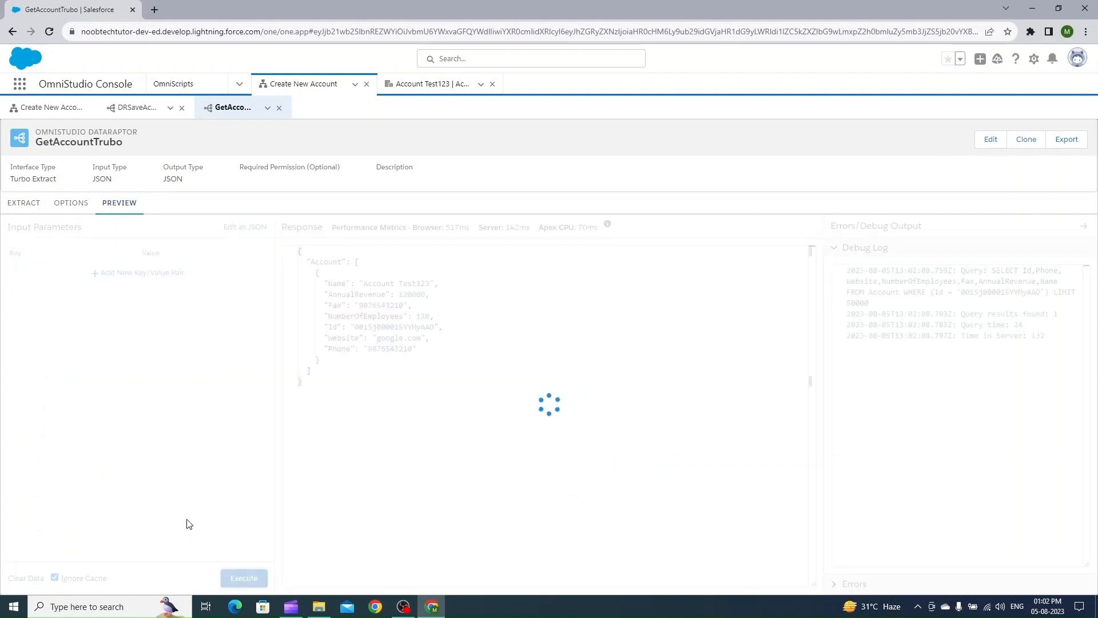
drag(307, 262, 352, 374)
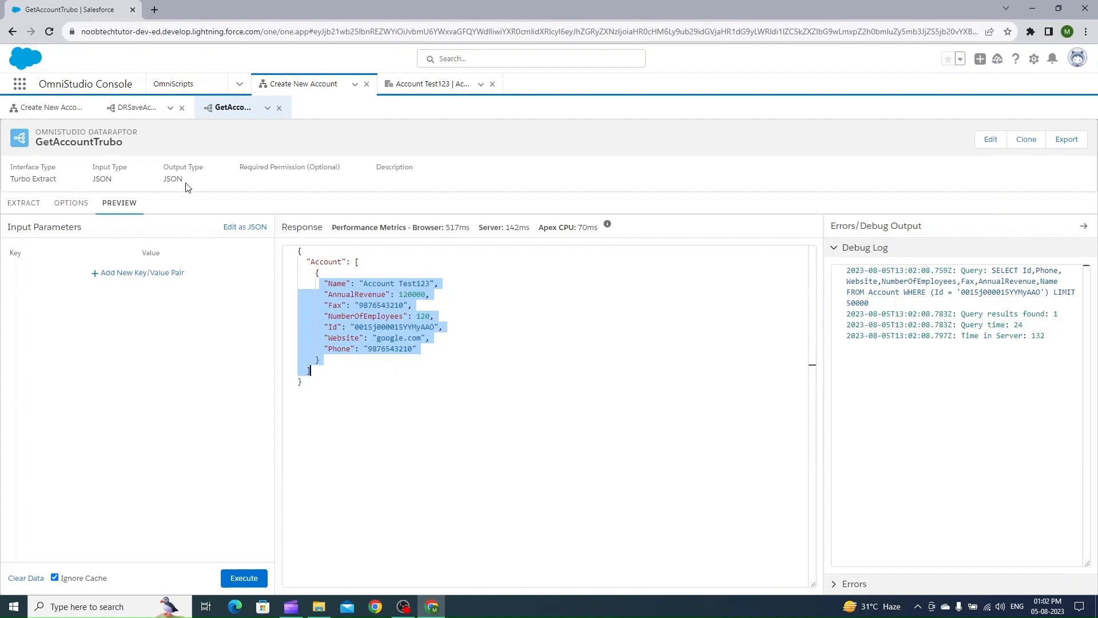
click(135, 111)
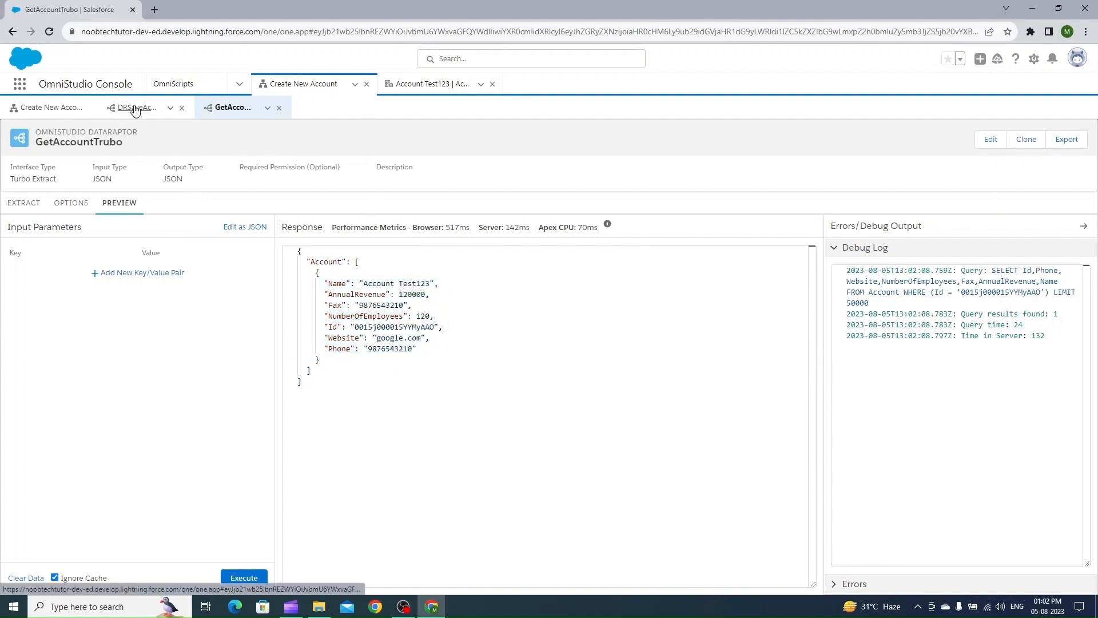
Change the DataRaptor's extract filter value to AccountId
click(237, 109)
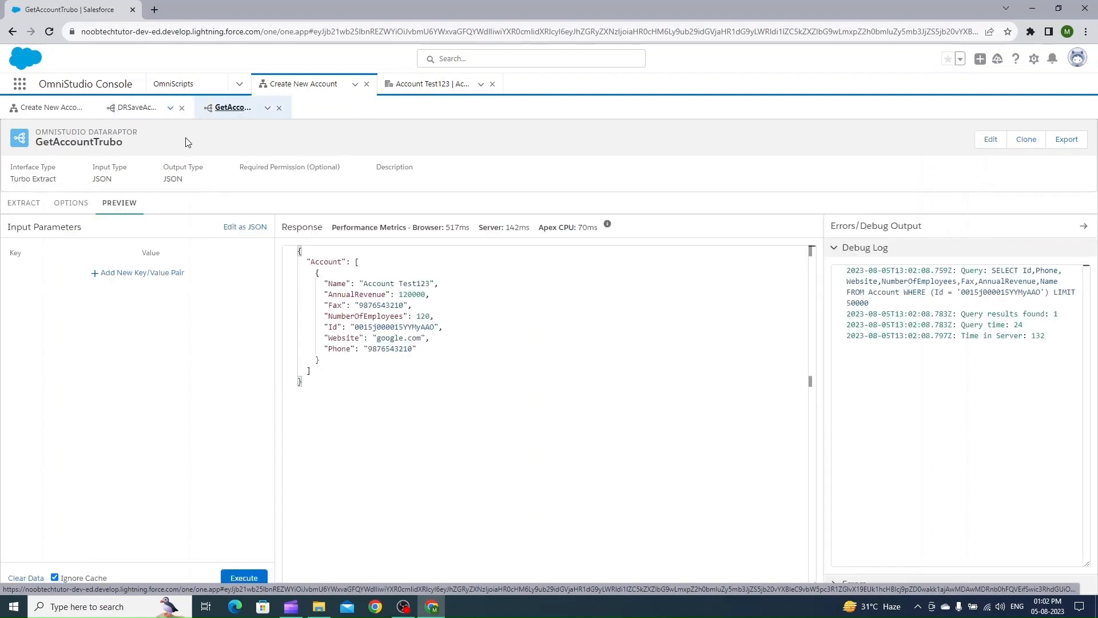
click(24, 206)
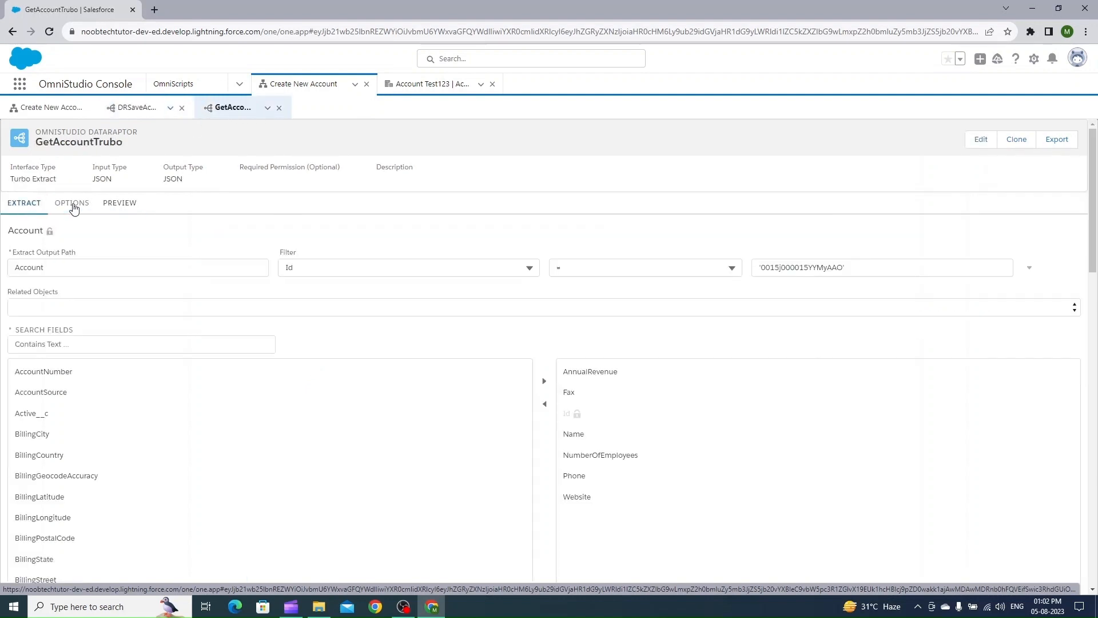
double_click(794, 269)
key(ctrl+c)
key(BackSpace)
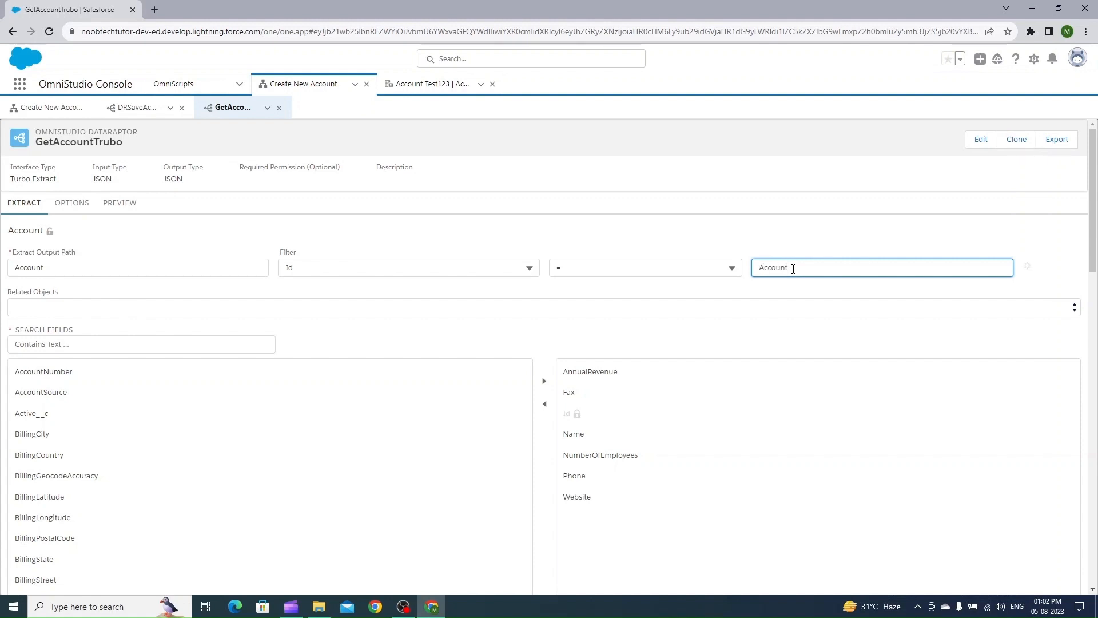
click(766, 257)
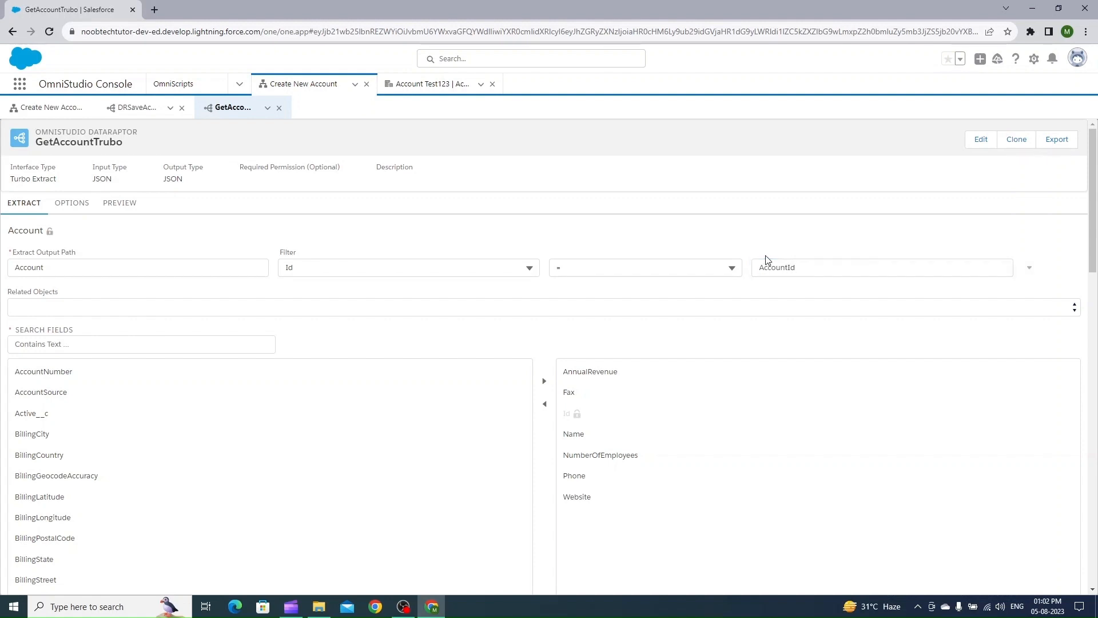
In Preview, add an AccountId input parameter holding the Account Test123 record Id and execute the DataRaptor
click(128, 205)
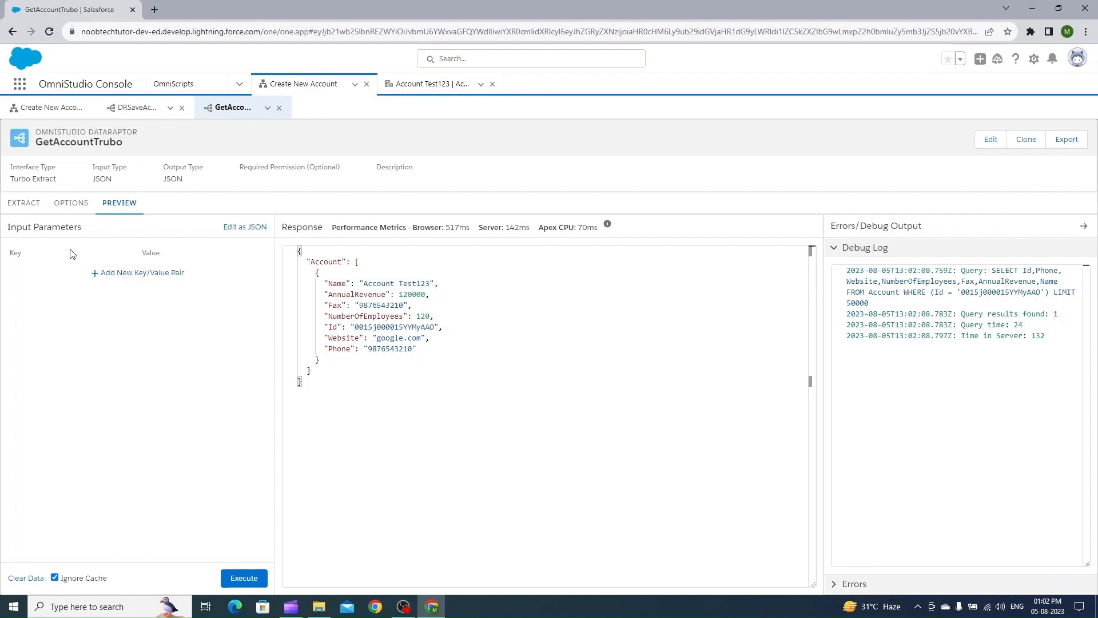
click(132, 273)
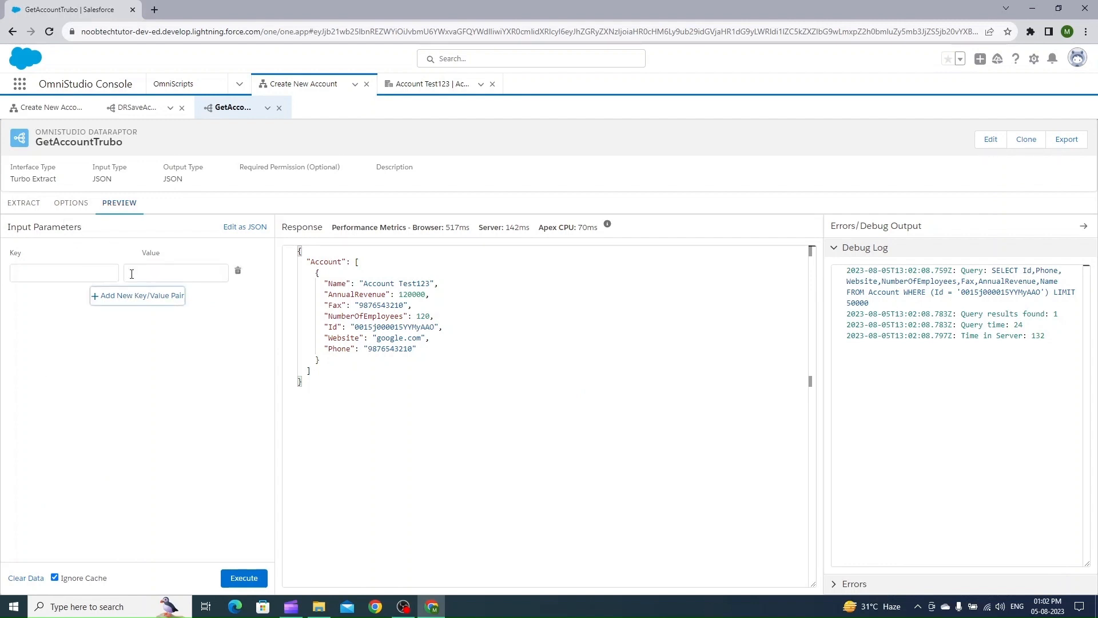
click(97, 273)
key(ctrl+v)
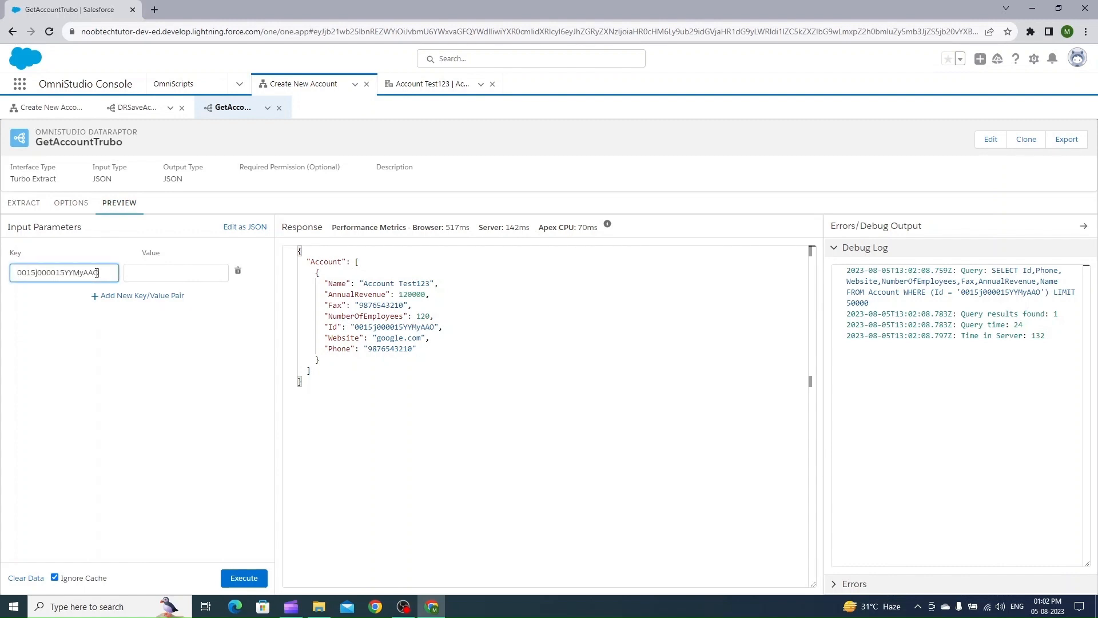
key(ctrl+a)
key(ctrl+x)
click(147, 273)
key(ctrl+v)
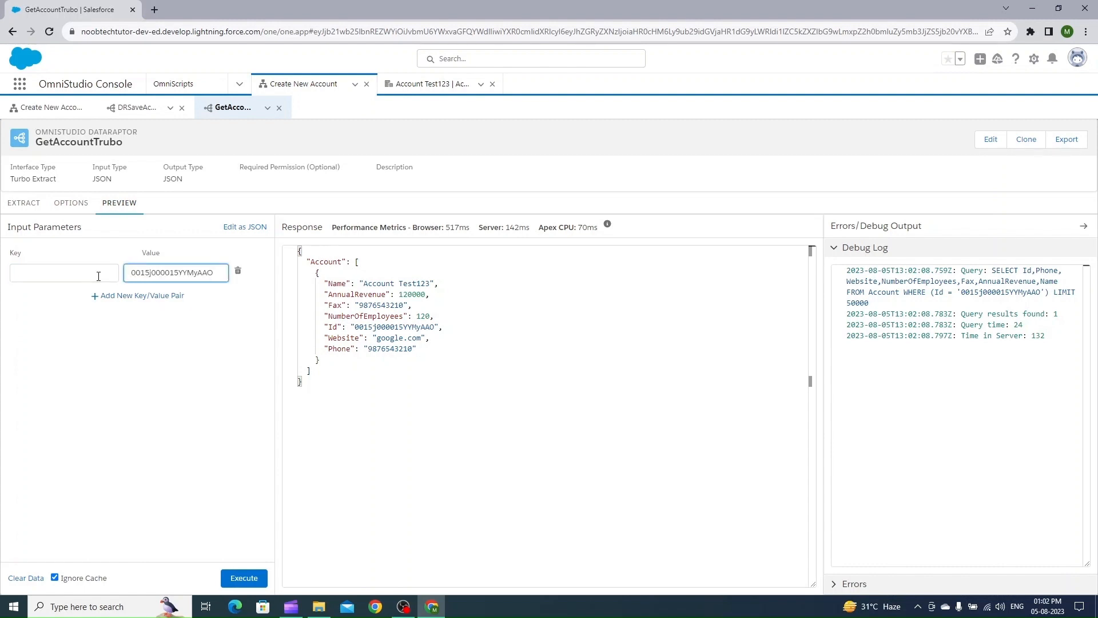
click(98, 276)
text(Acc)
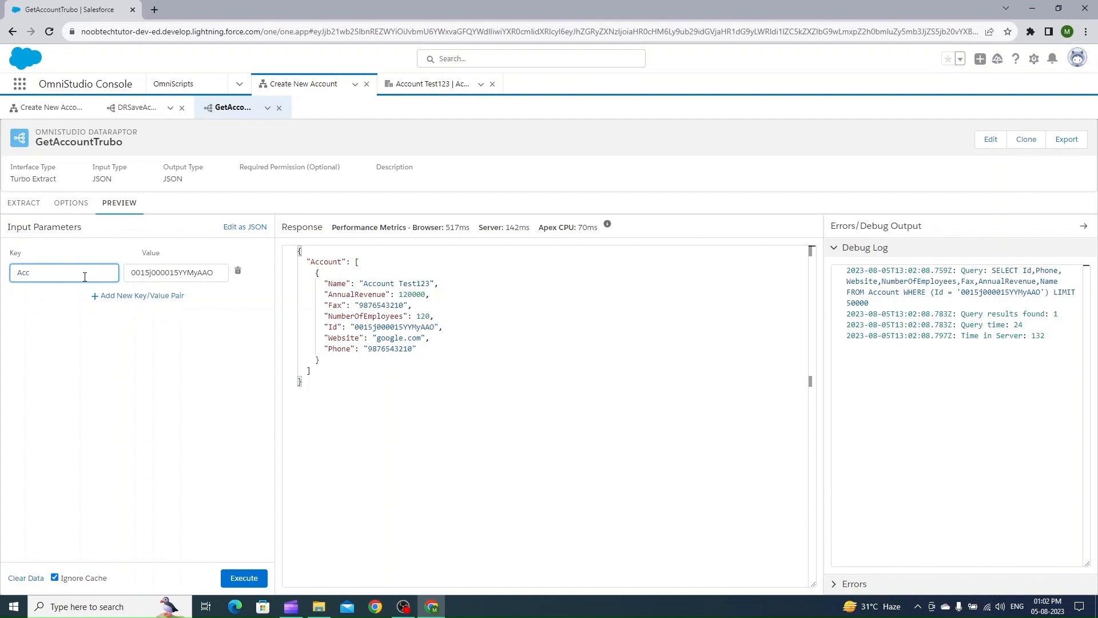
text(ountId)
click(131, 339)
click(246, 579)
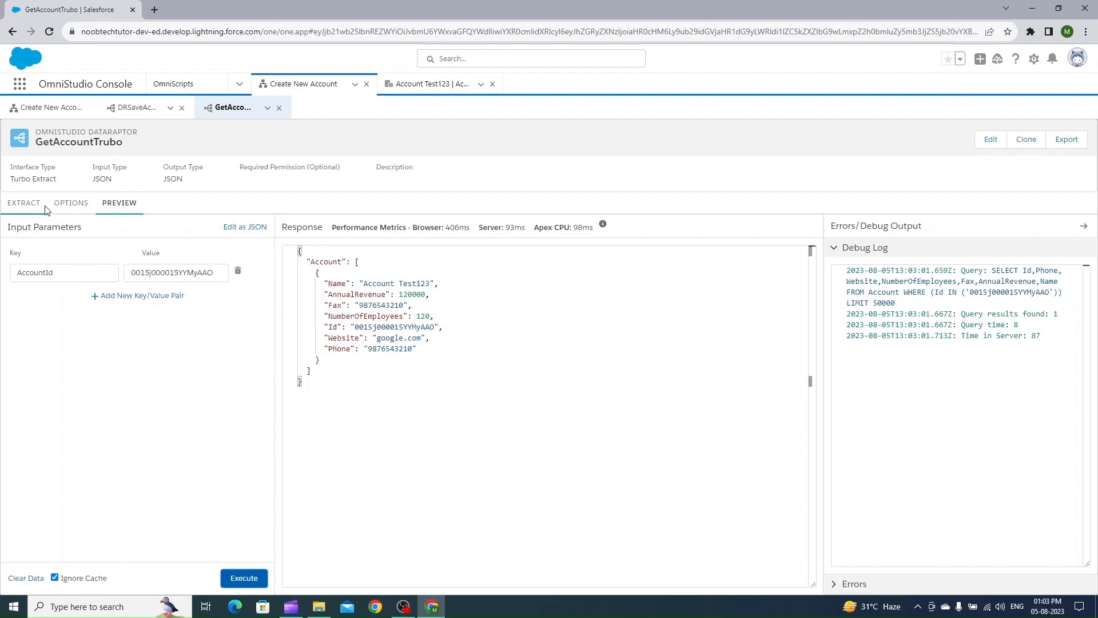
Review the extract filter value on the DataRaptor before returning to the OmniScript
click(30, 213)
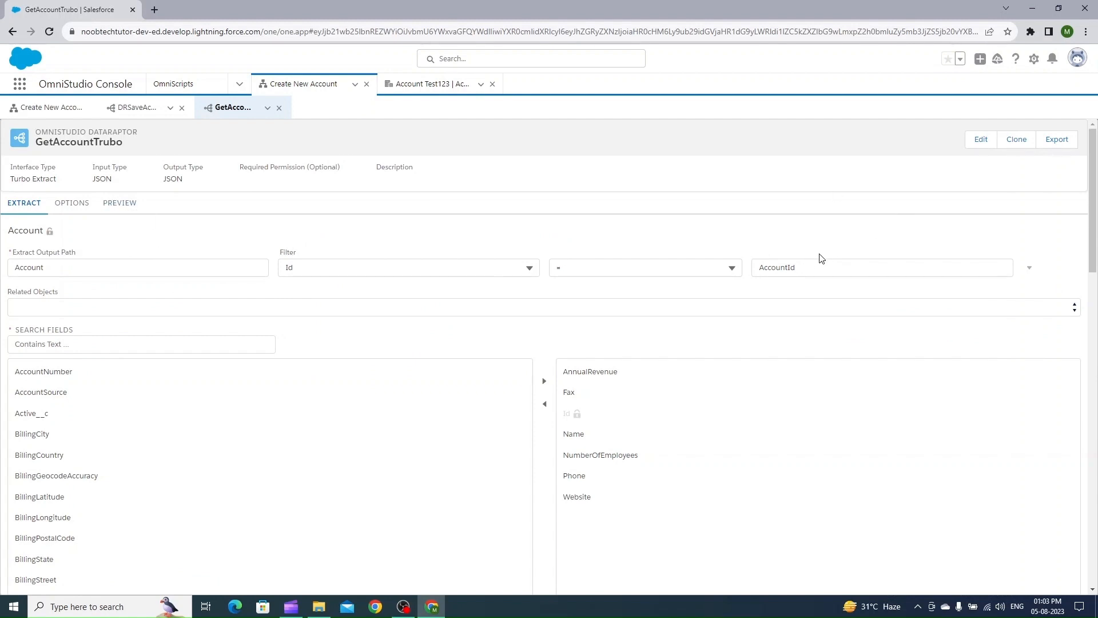
drag(809, 265, 755, 265)
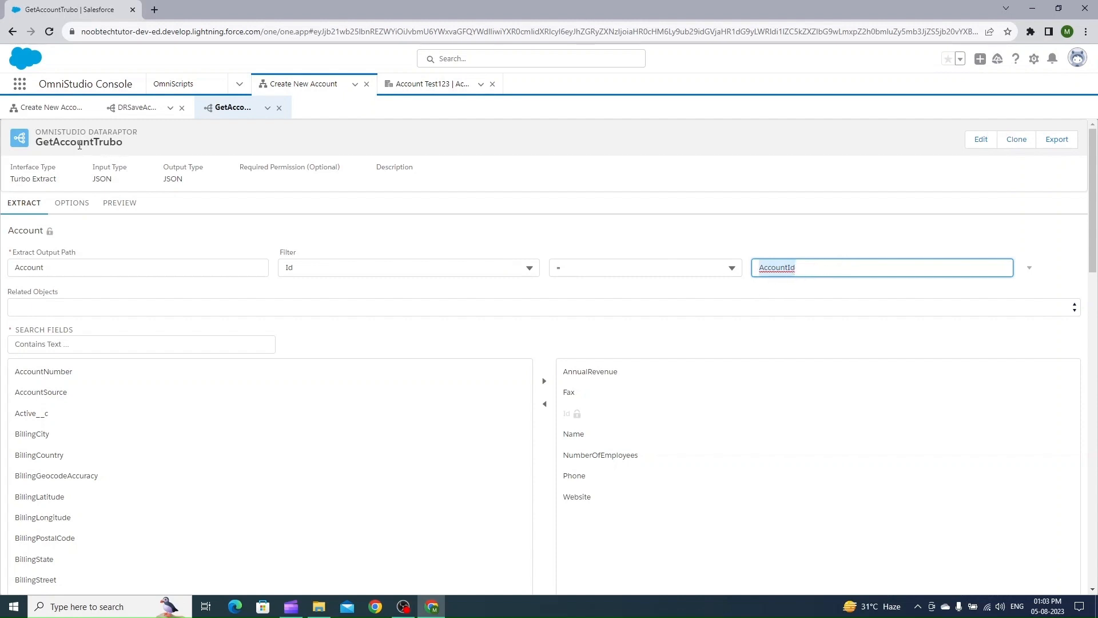
click(54, 110)
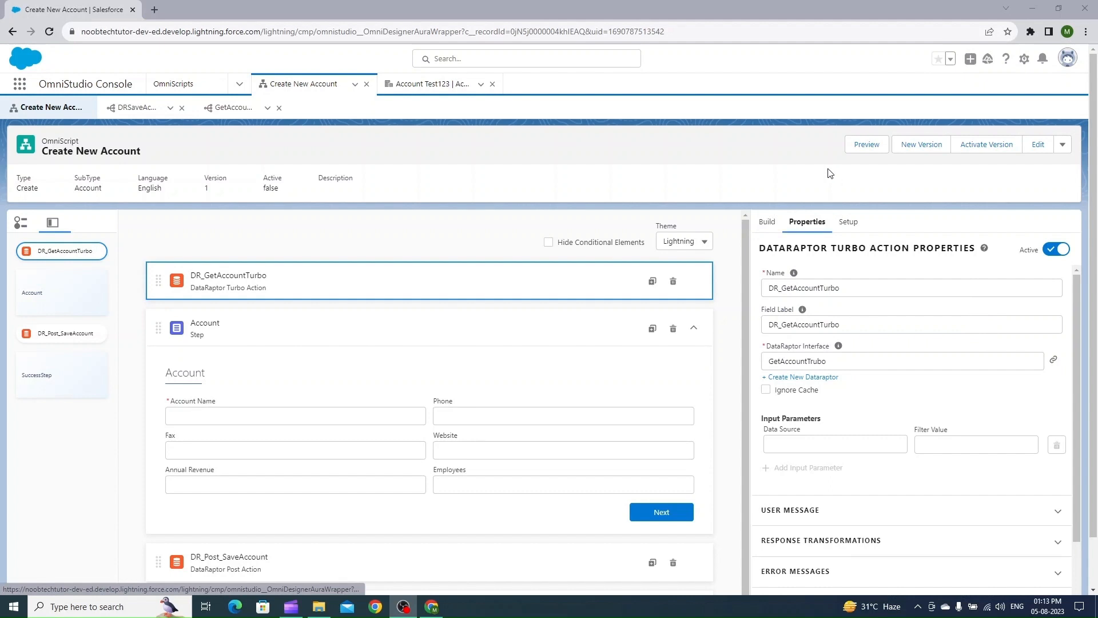
Preview the OmniScript using the Account Test123 record Id, copied from its URL, as the Context ID
click(857, 146)
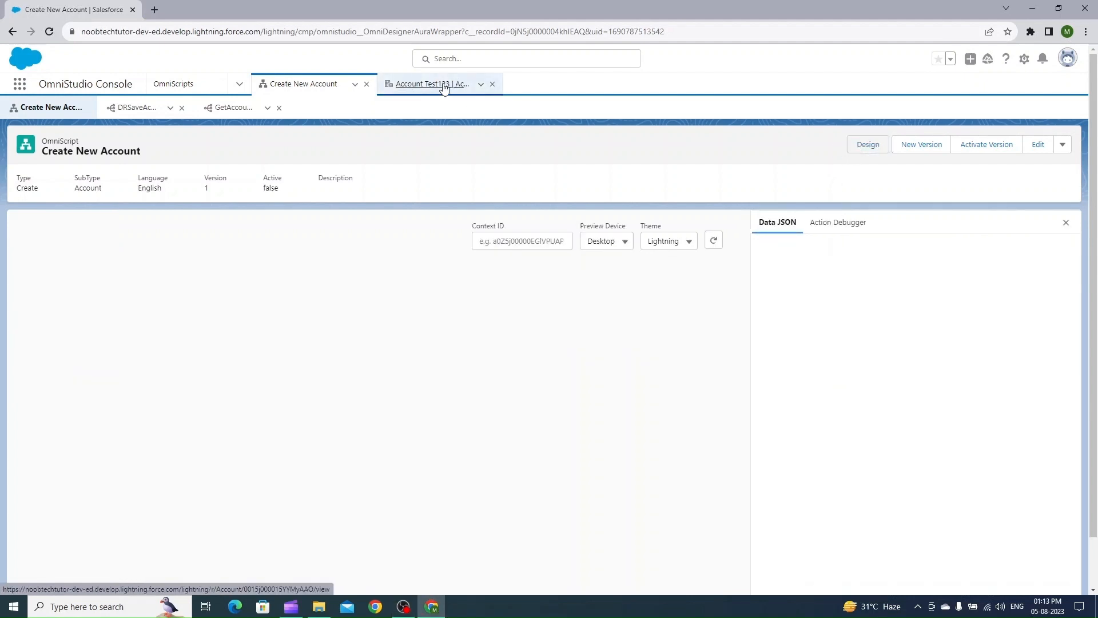
click(427, 85)
double_click(349, 31)
click(304, 84)
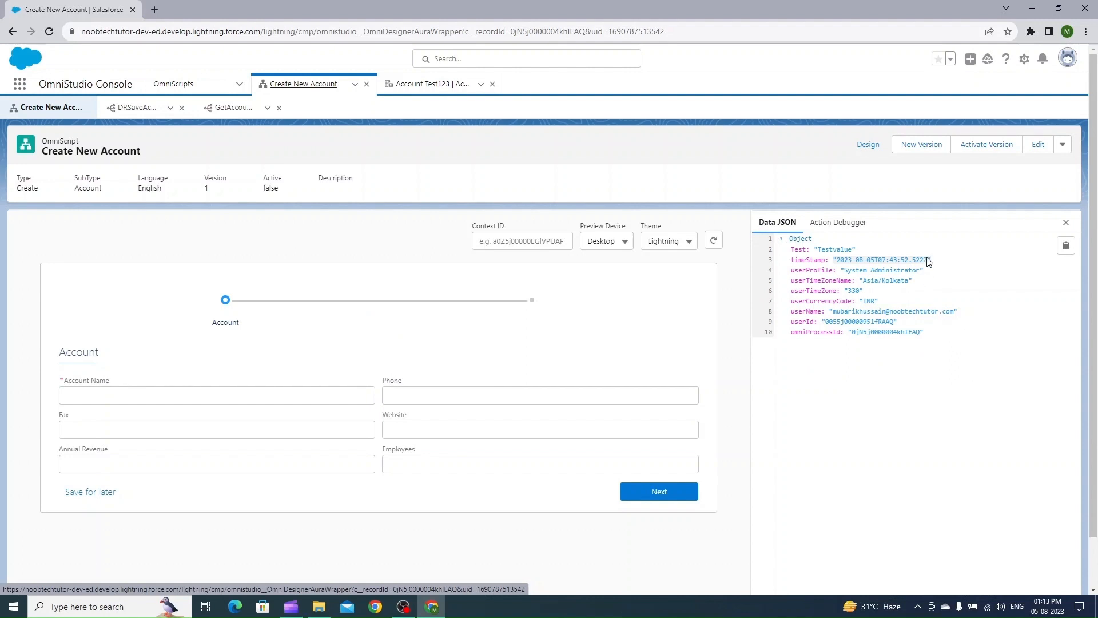
click(521, 237)
key(ctrl+v)
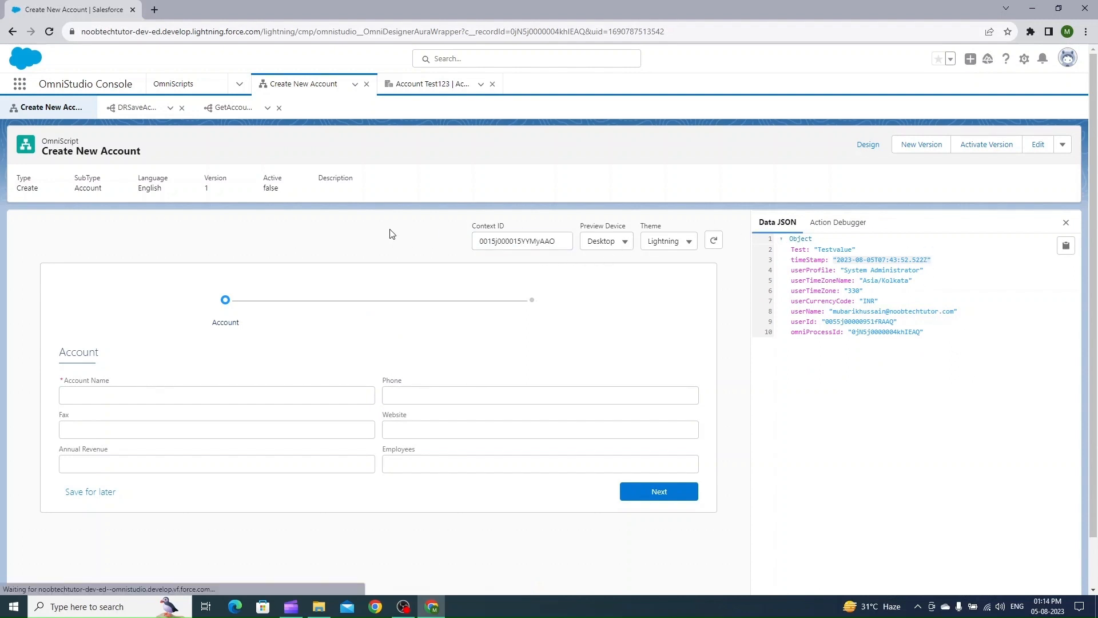
click(714, 240)
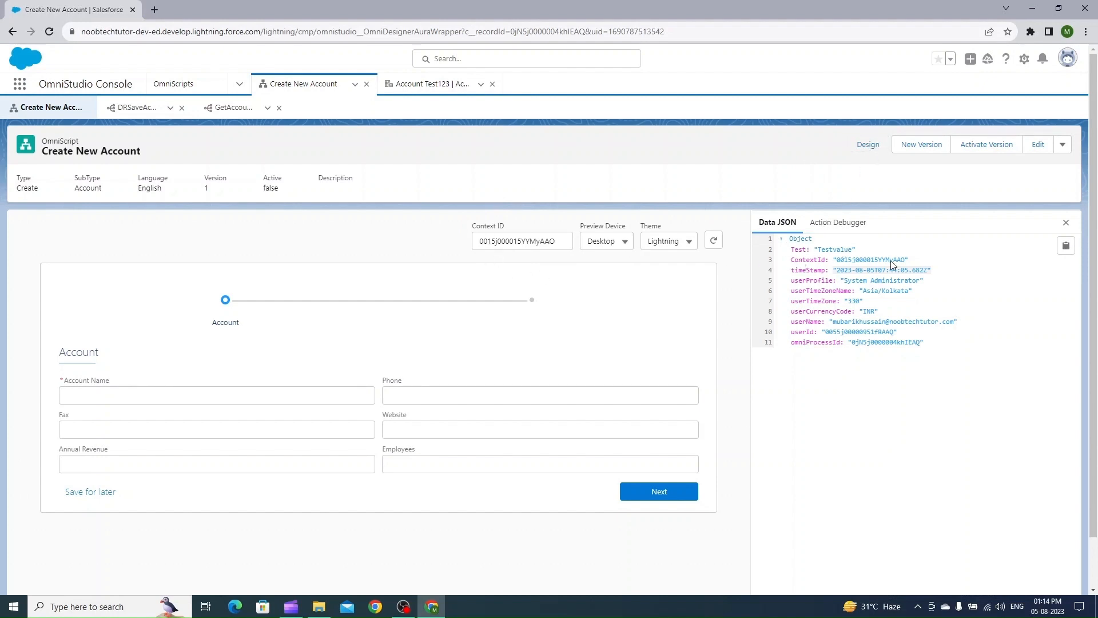
In the designer, set the DR_GetAccountTurbo input parameter's data source to ContextId
click(867, 145)
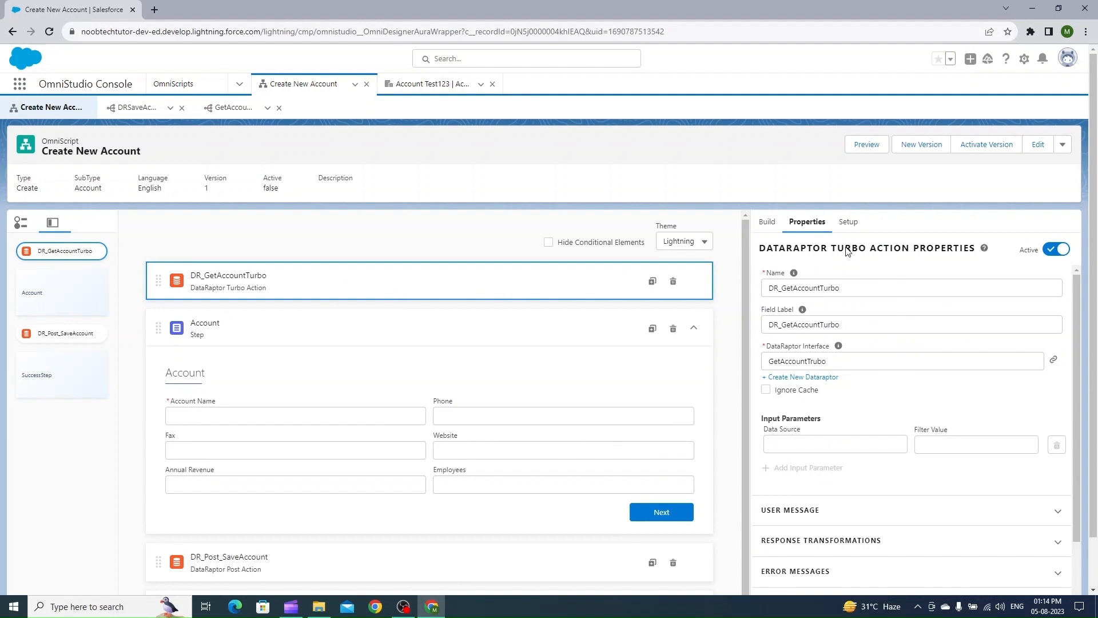
scroll(834, 378, down, 1)
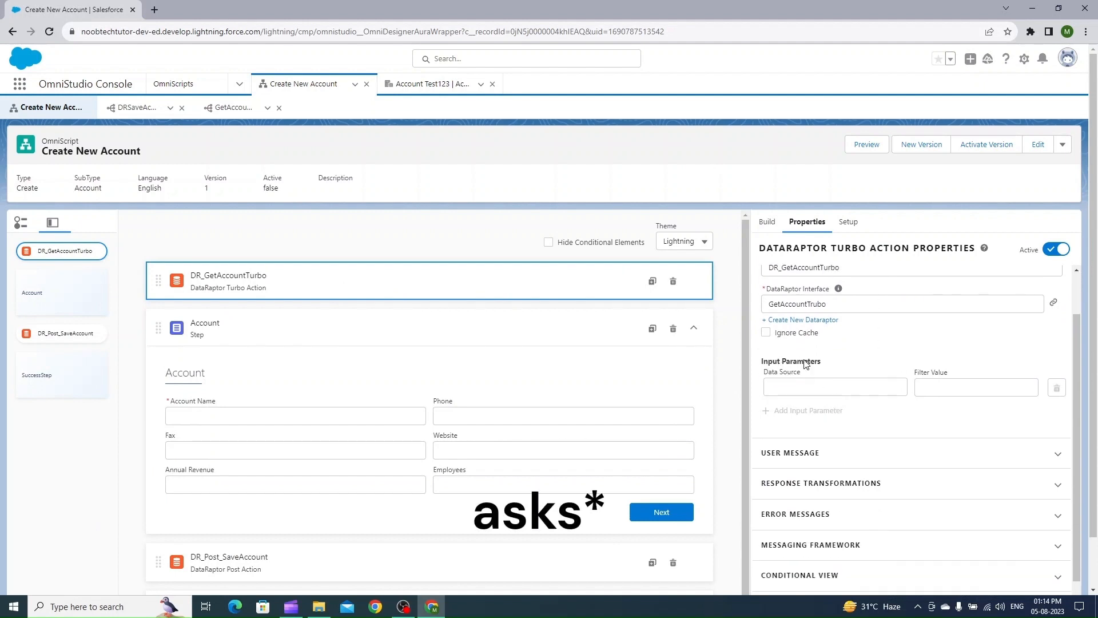
click(787, 387)
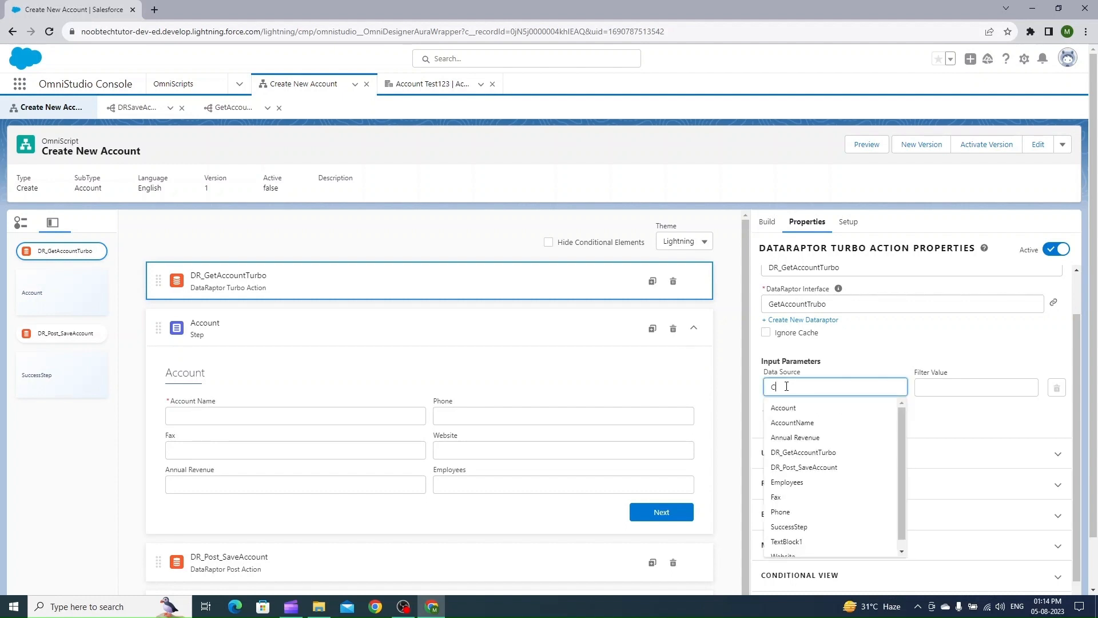
text(Con)
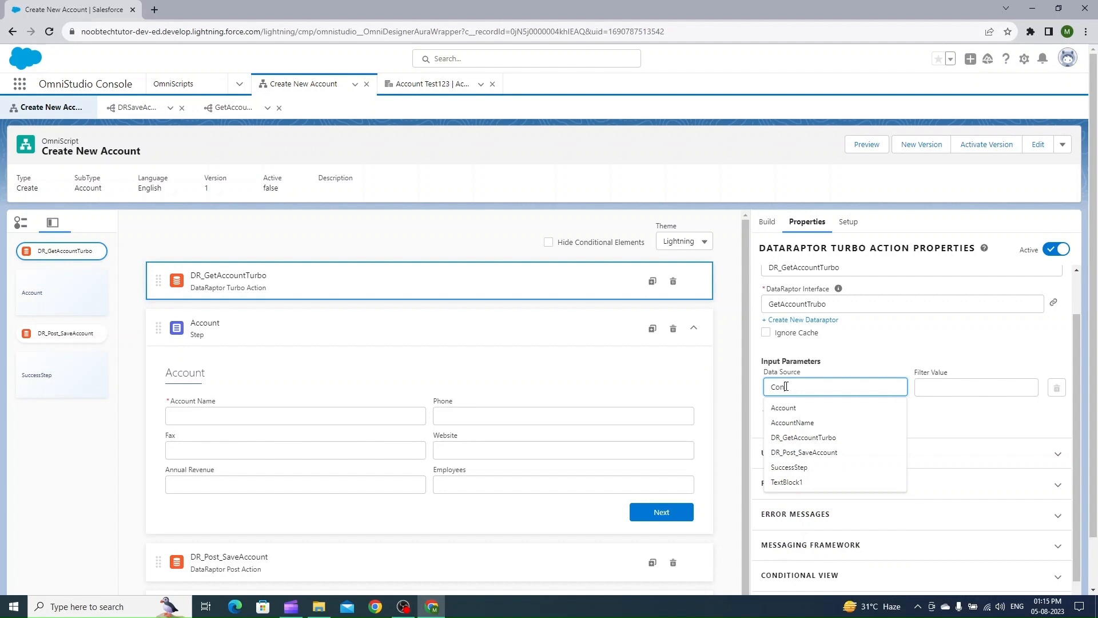
text(tex)
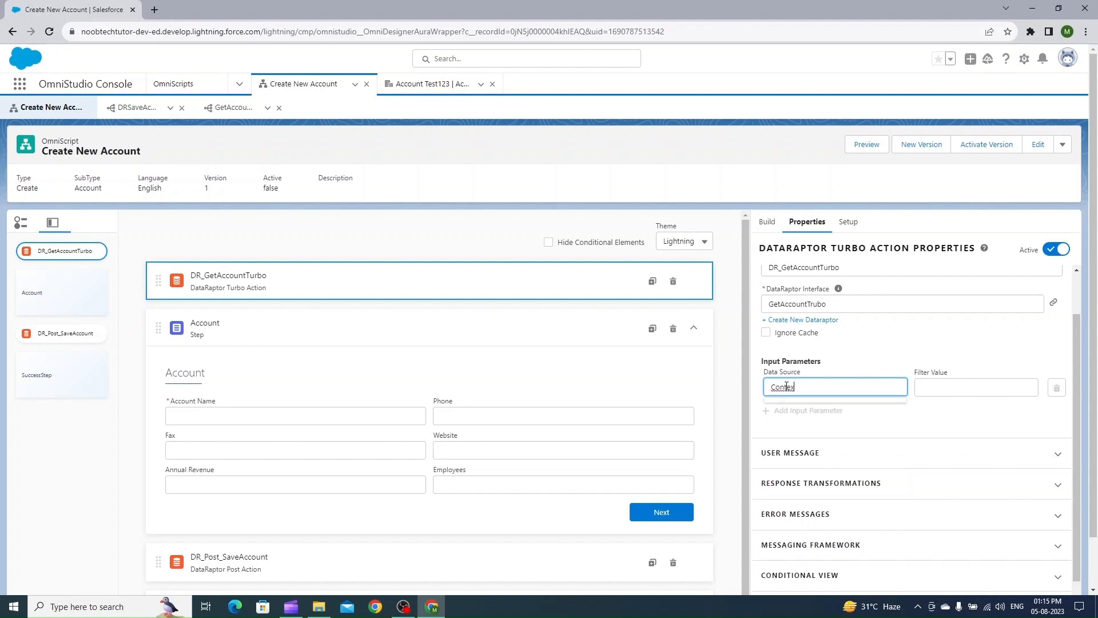
text(tId)
click(886, 359)
click(944, 385)
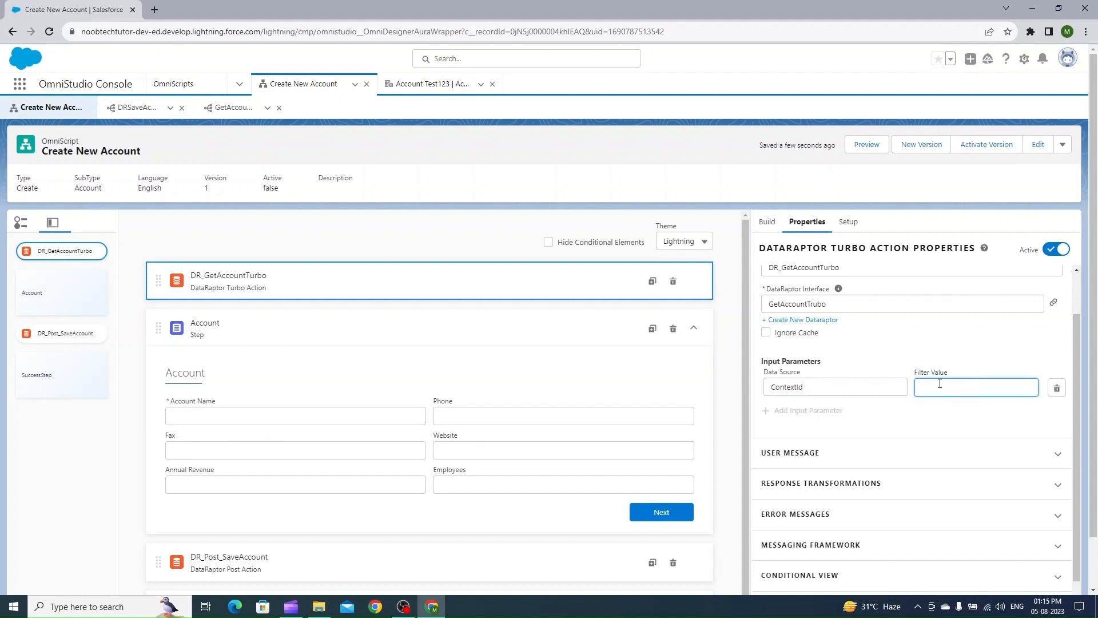
Set the input parameter's filter value to AccountId, matching the DataRaptor's filter
click(224, 108)
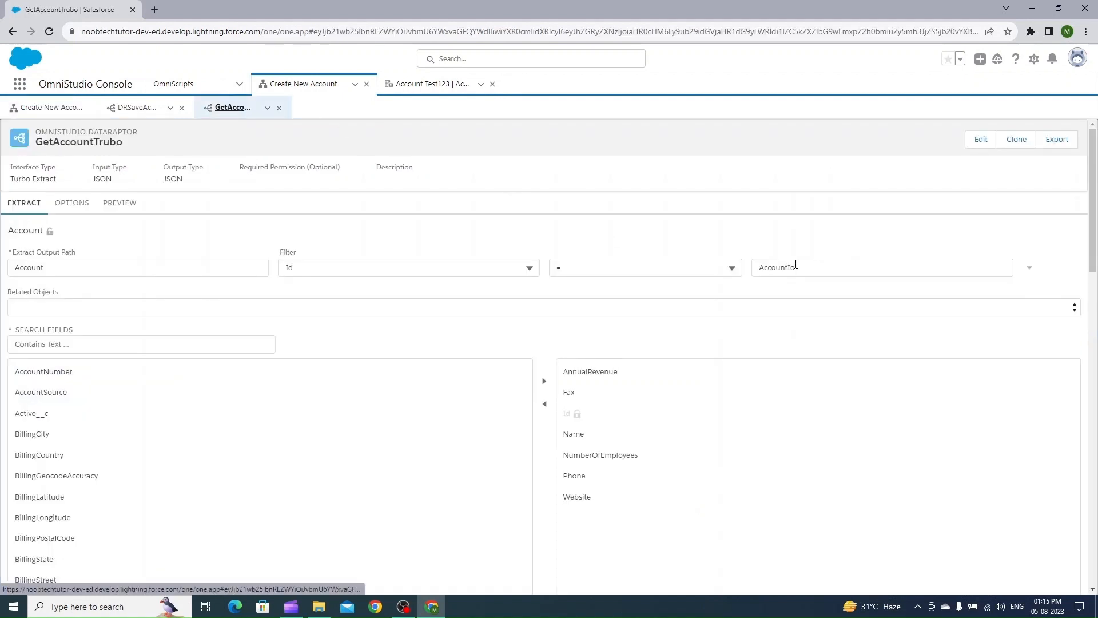
double_click(796, 265)
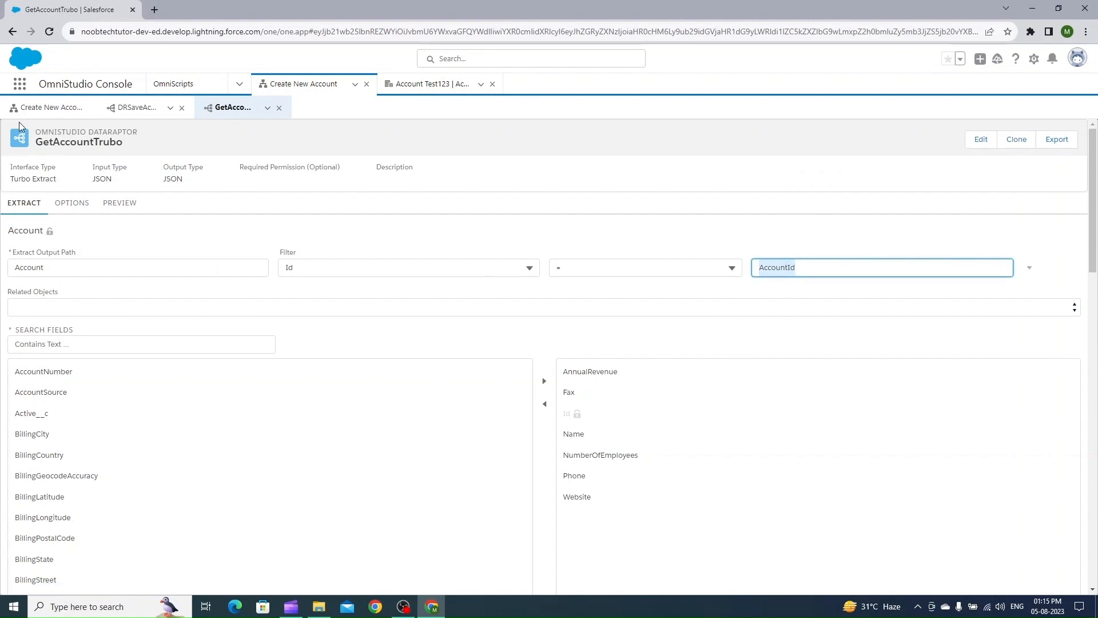
click(34, 107)
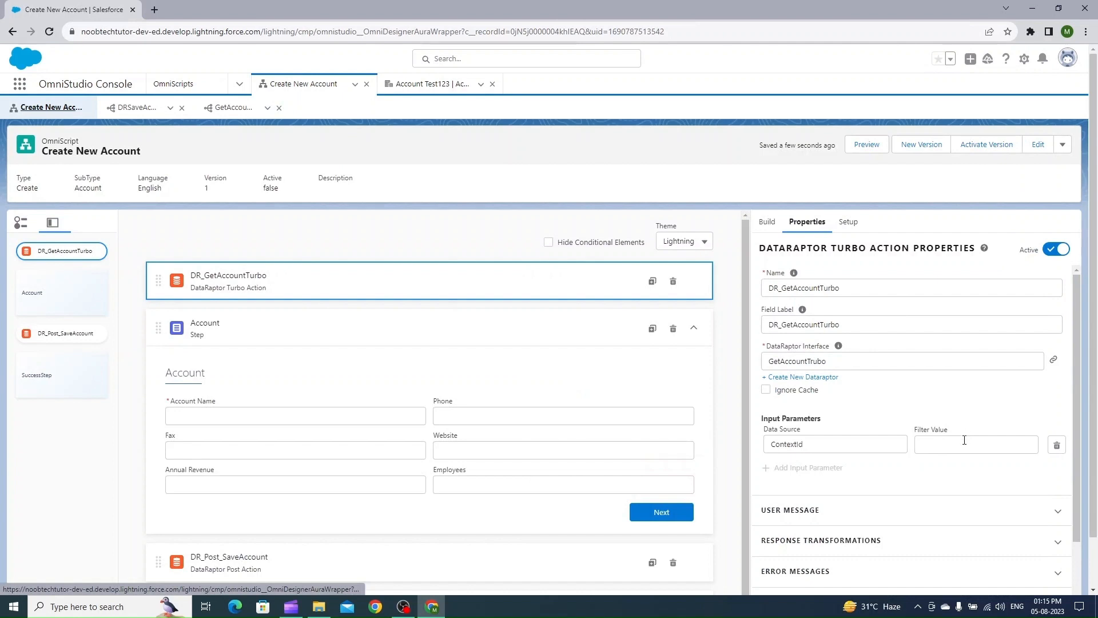
click(967, 443)
text(AccountId)
click(894, 382)
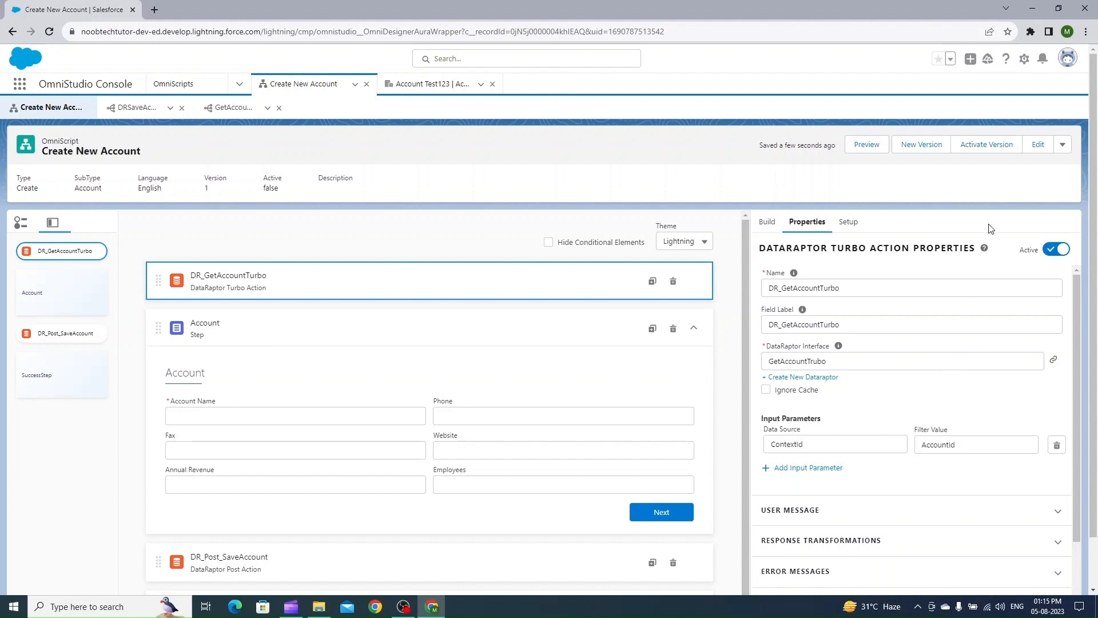
Review the DataRaptor's preview input parameters, then return to the OmniScript
click(226, 107)
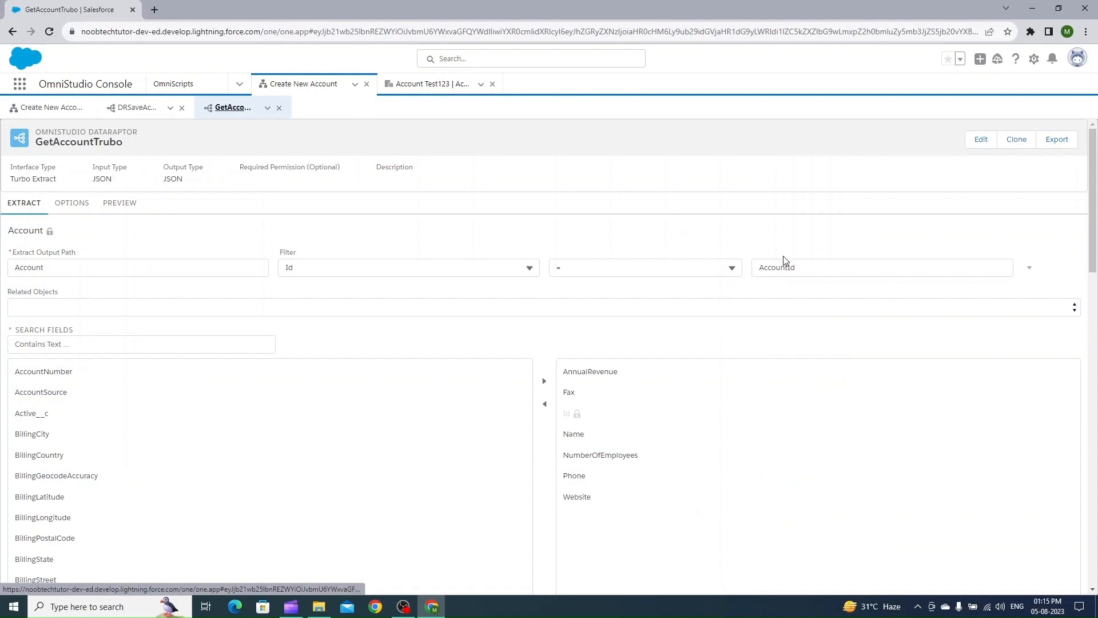
click(120, 202)
double_click(185, 273)
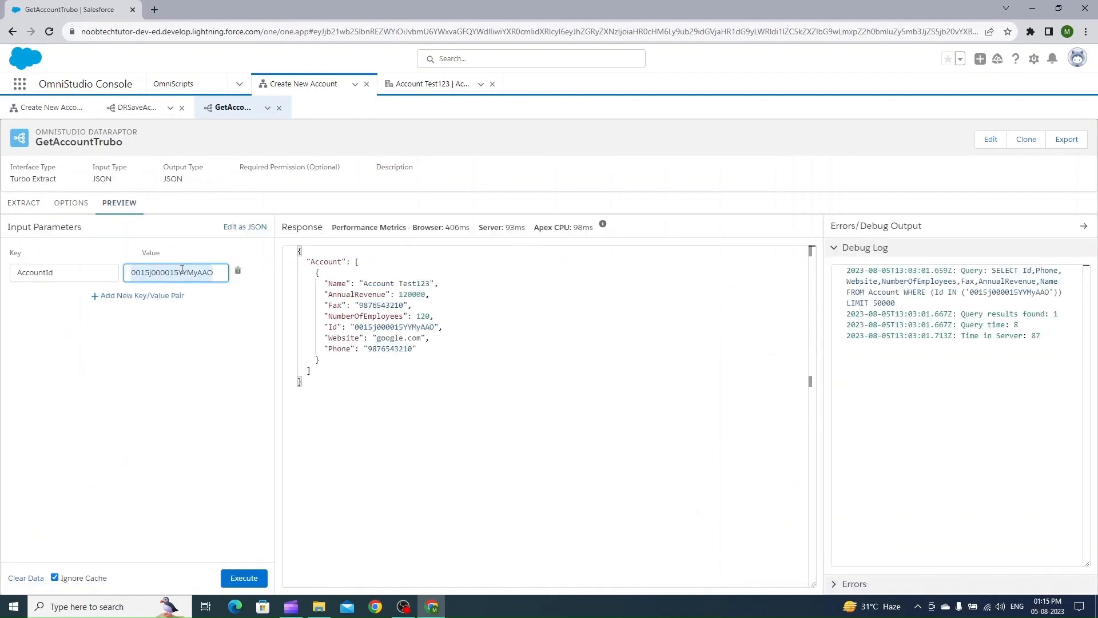
click(36, 108)
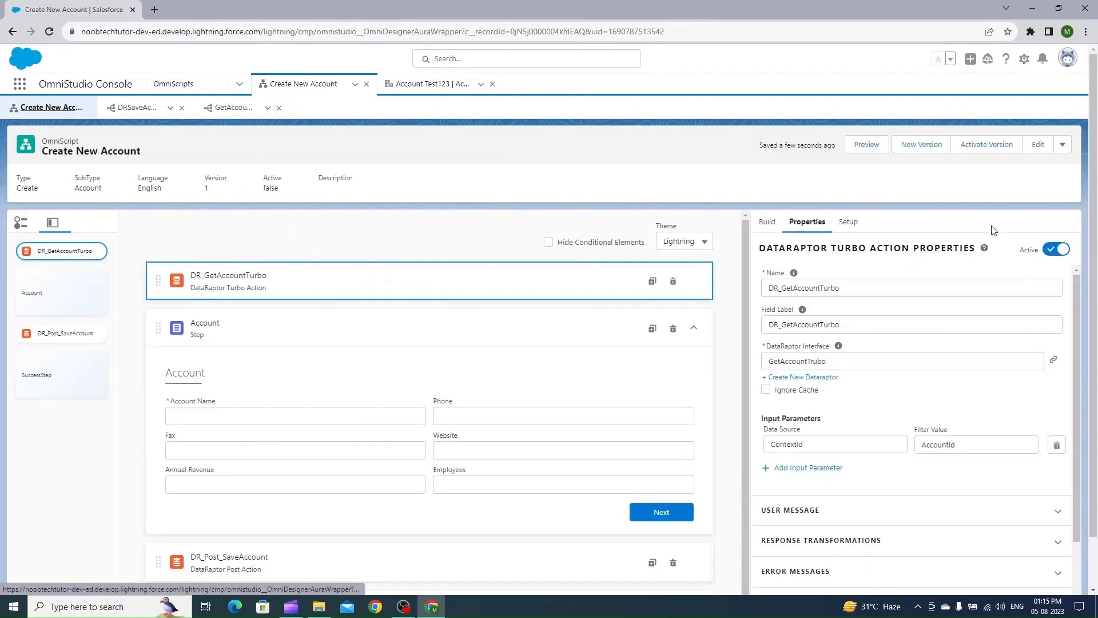
Preview the OmniScript with the record Id as Context ID and inspect the latest DR_GetAccountTurbo call in the Action Debugger
click(851, 150)
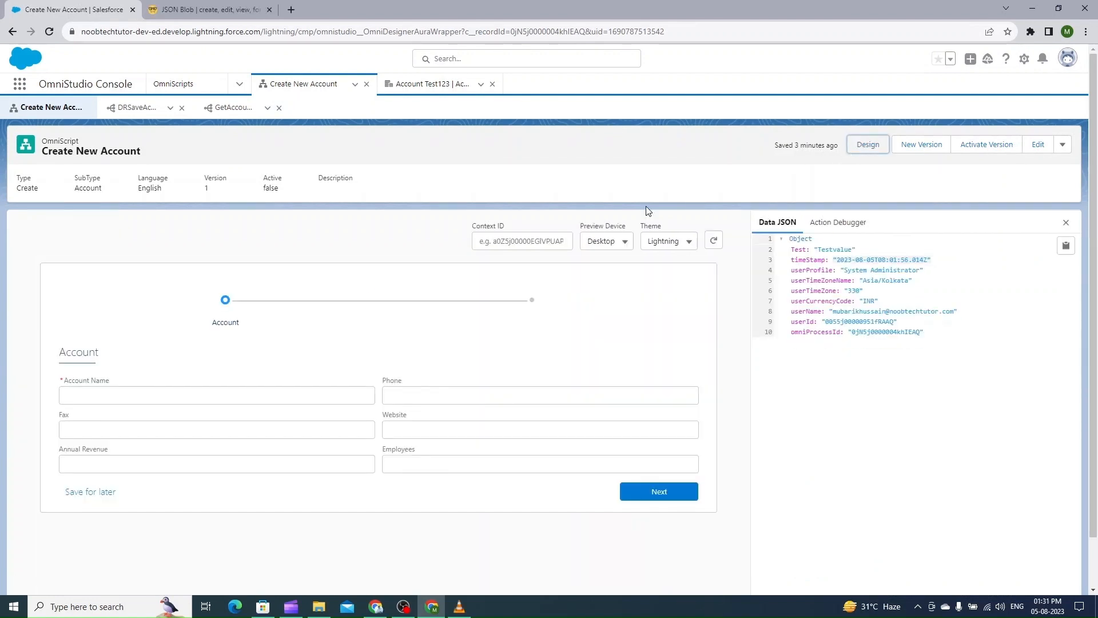
click(540, 241)
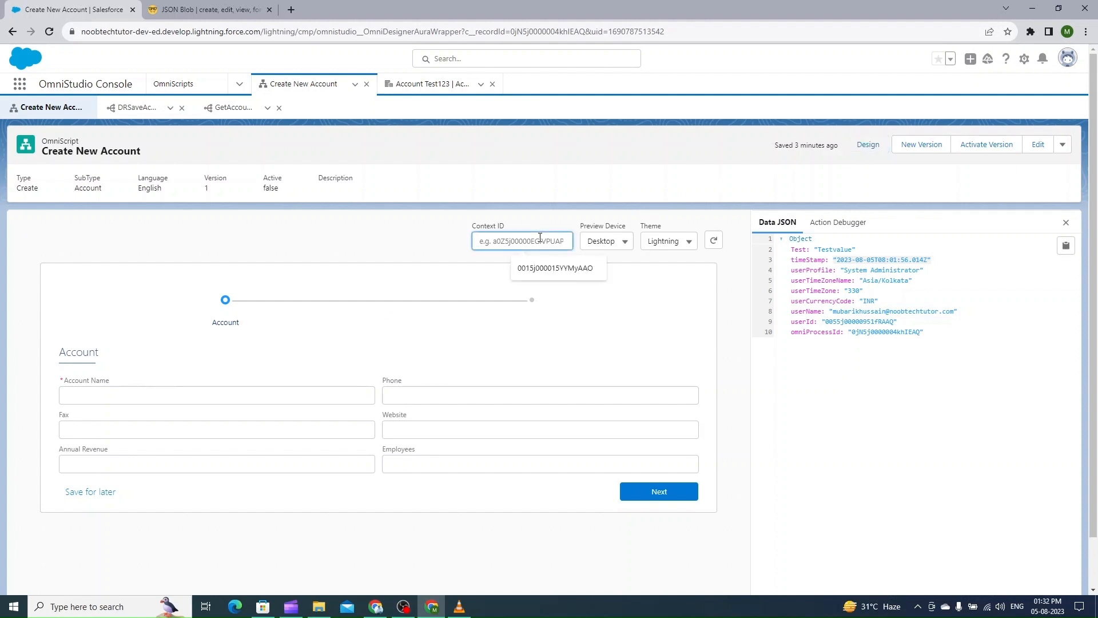
click(552, 267)
click(721, 244)
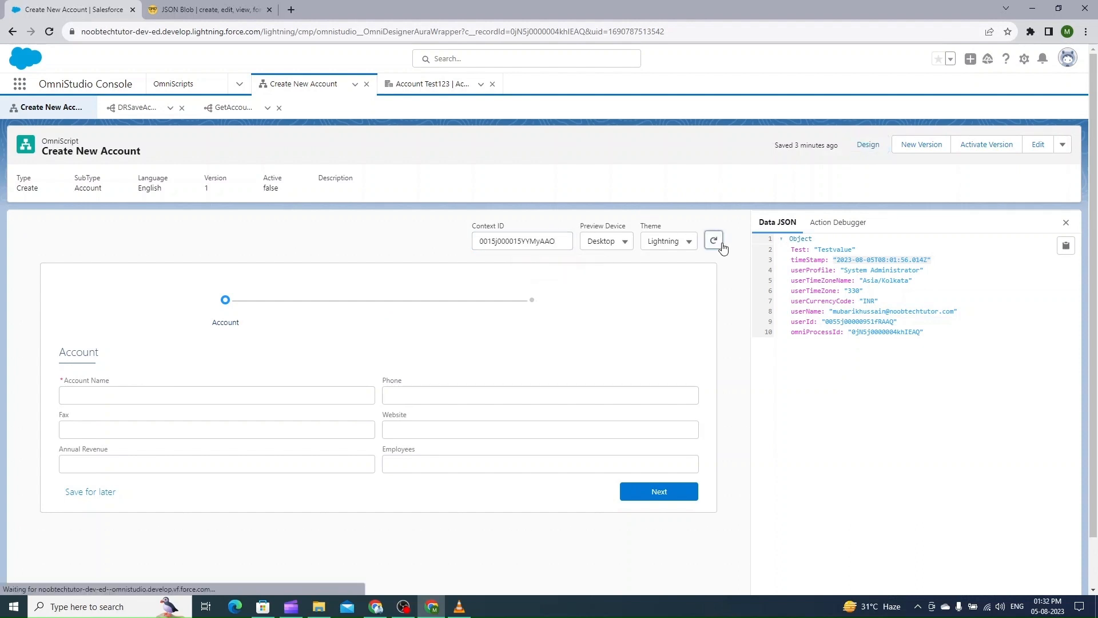
click(807, 222)
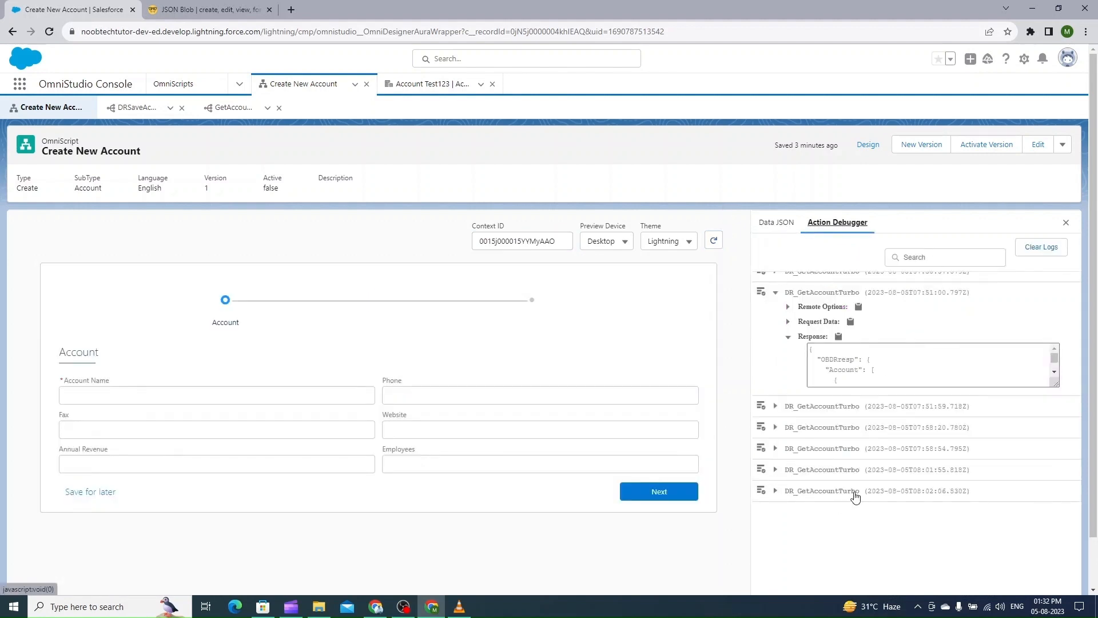
click(775, 491)
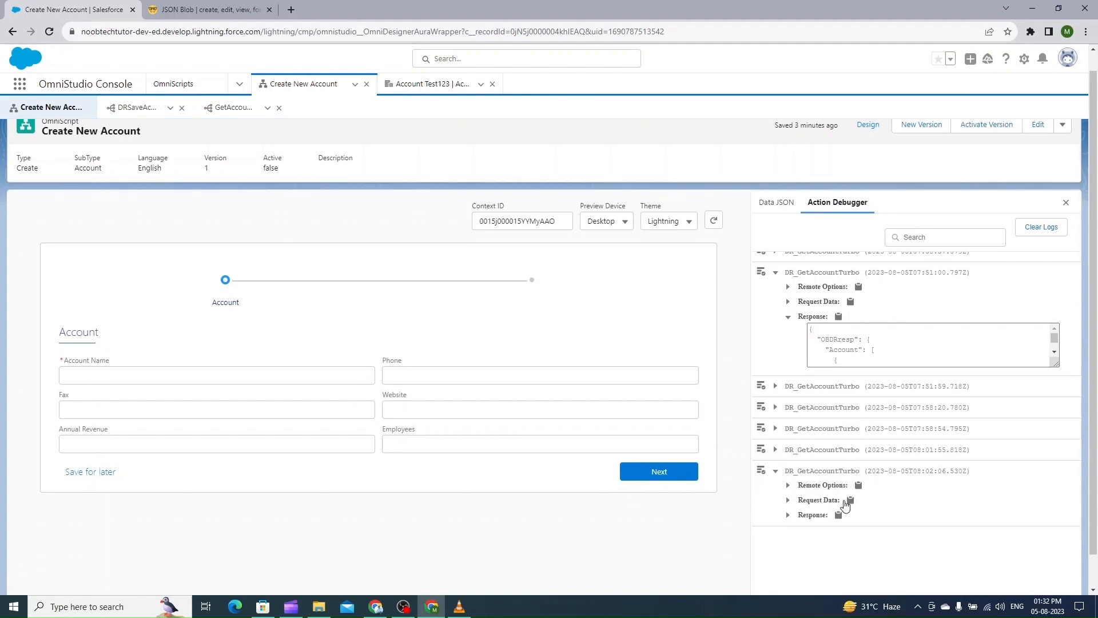
Copy the latest DR_GetAccountTurbo response from the Action Debugger and paste it into the JSON Blob editor
scroll(846, 506, down, 1)
click(788, 480)
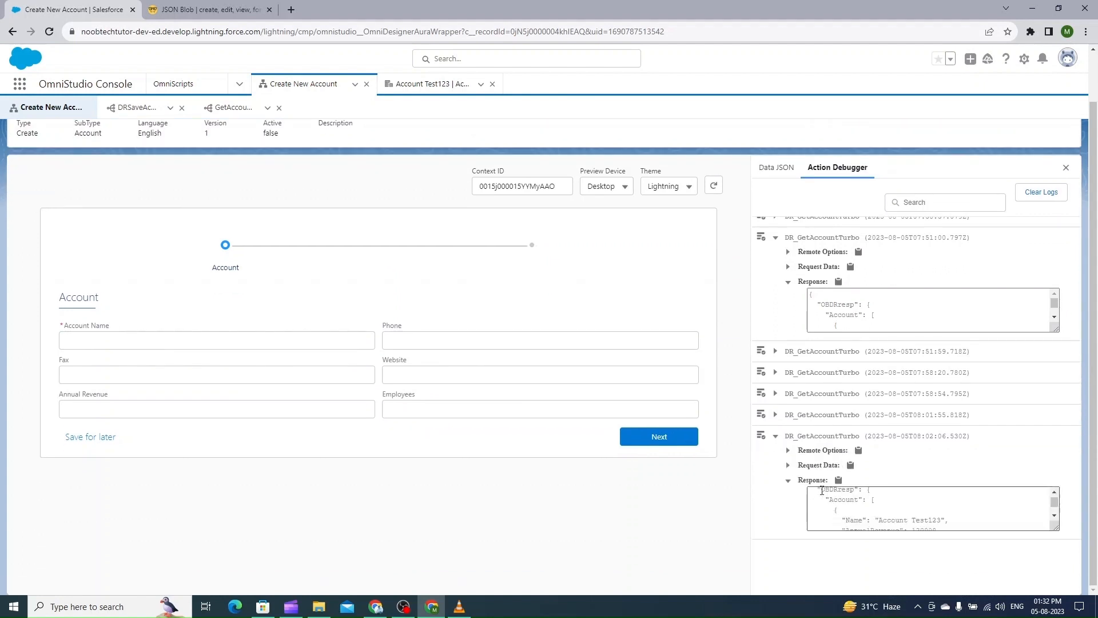
scroll(858, 514, down, 2)
click(858, 514)
key(ctrl+a)
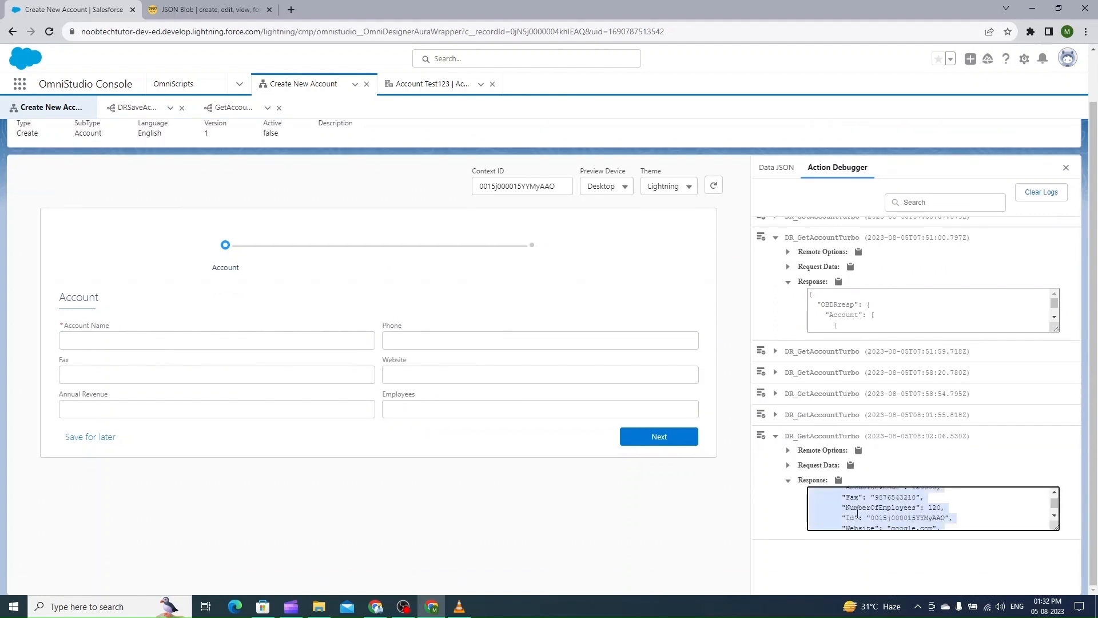
click(192, 9)
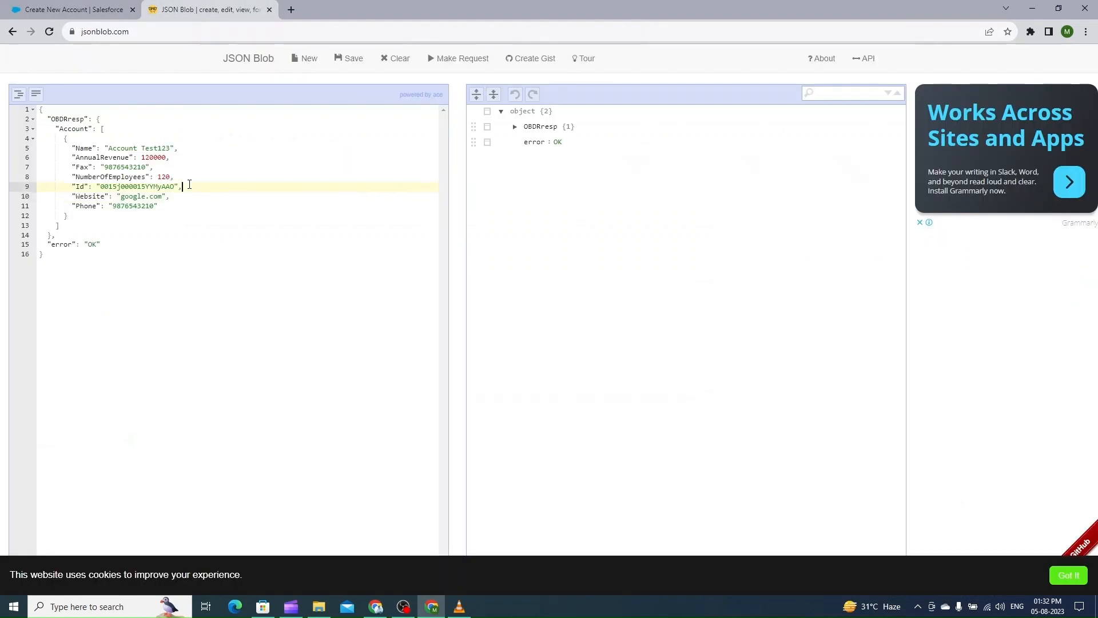
key(ctrl+a)
key(ctrl+v)
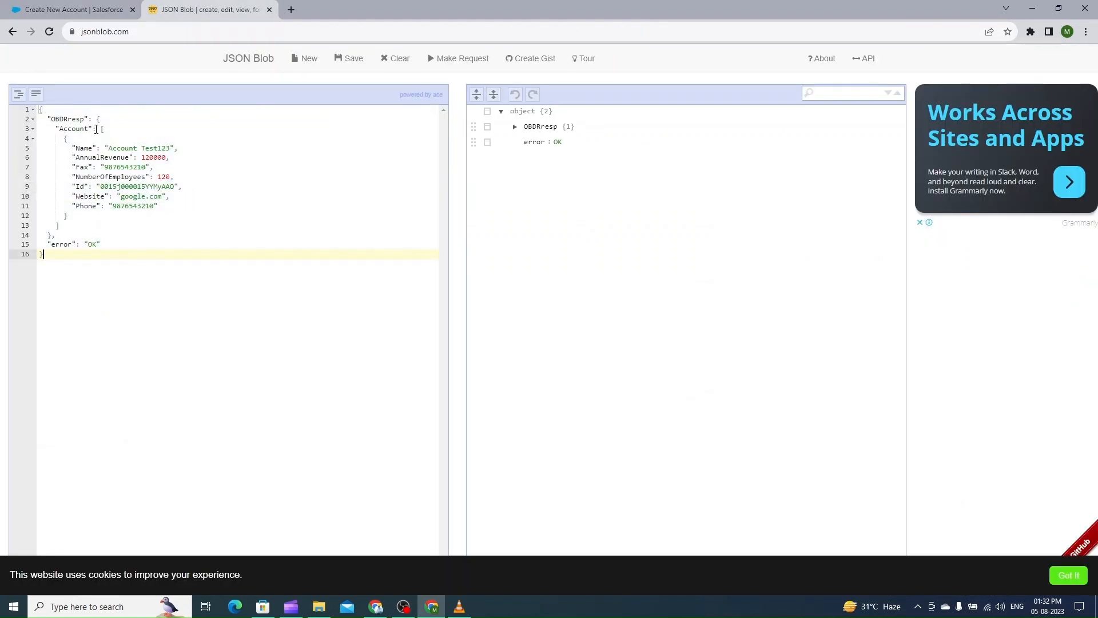
Examine the Account array structure in the pasted response, then view the OmniScript preview's Data JSON
drag(54, 134, 101, 130)
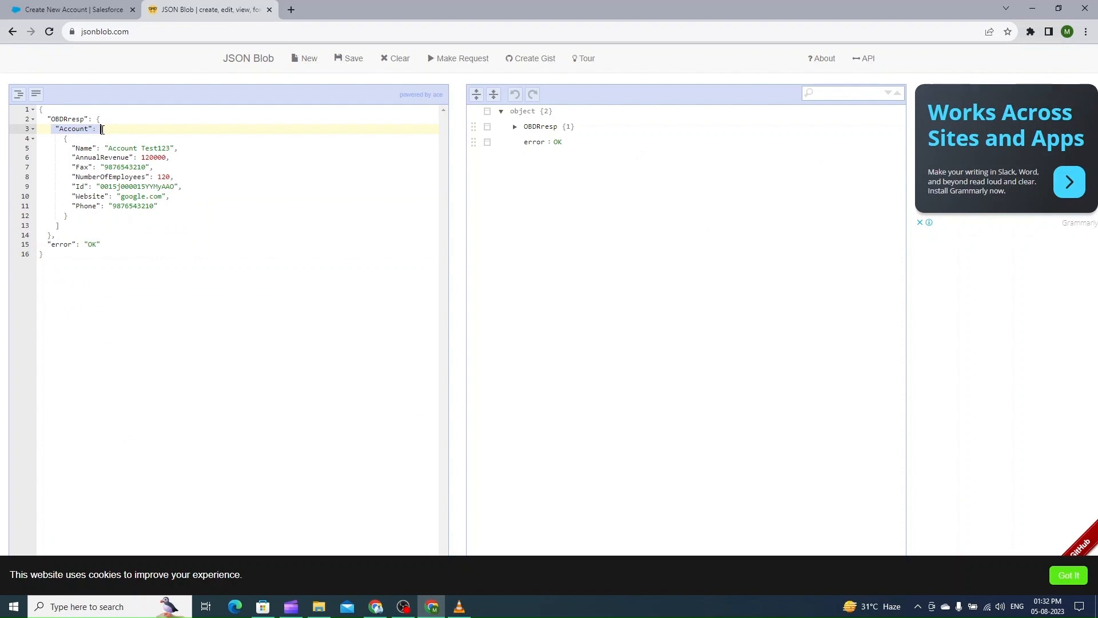
click(61, 139)
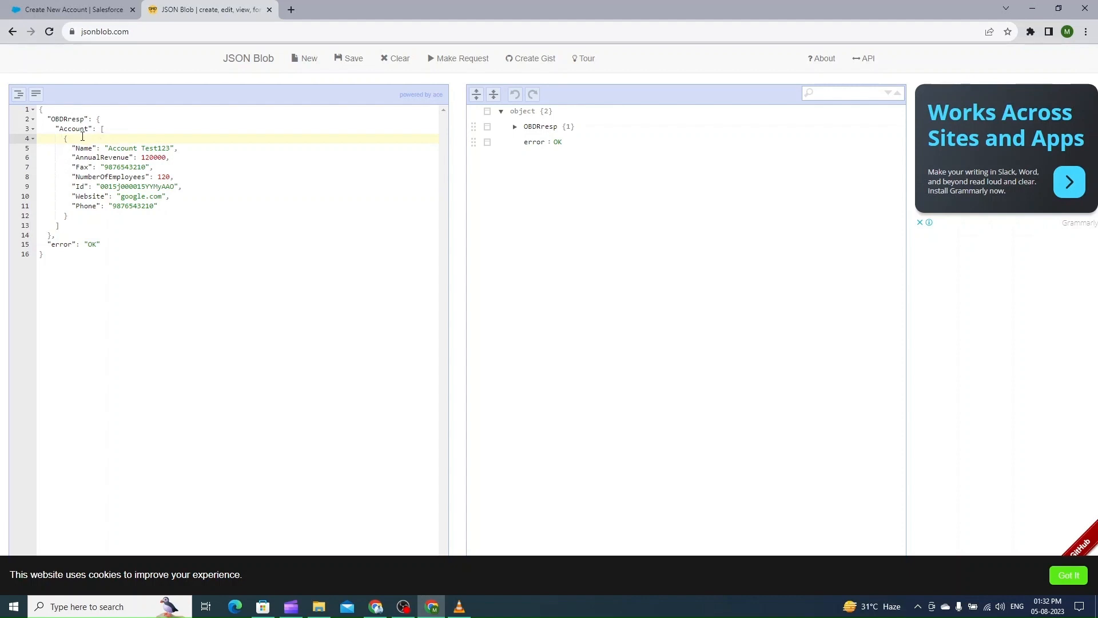
drag(102, 129, 97, 226)
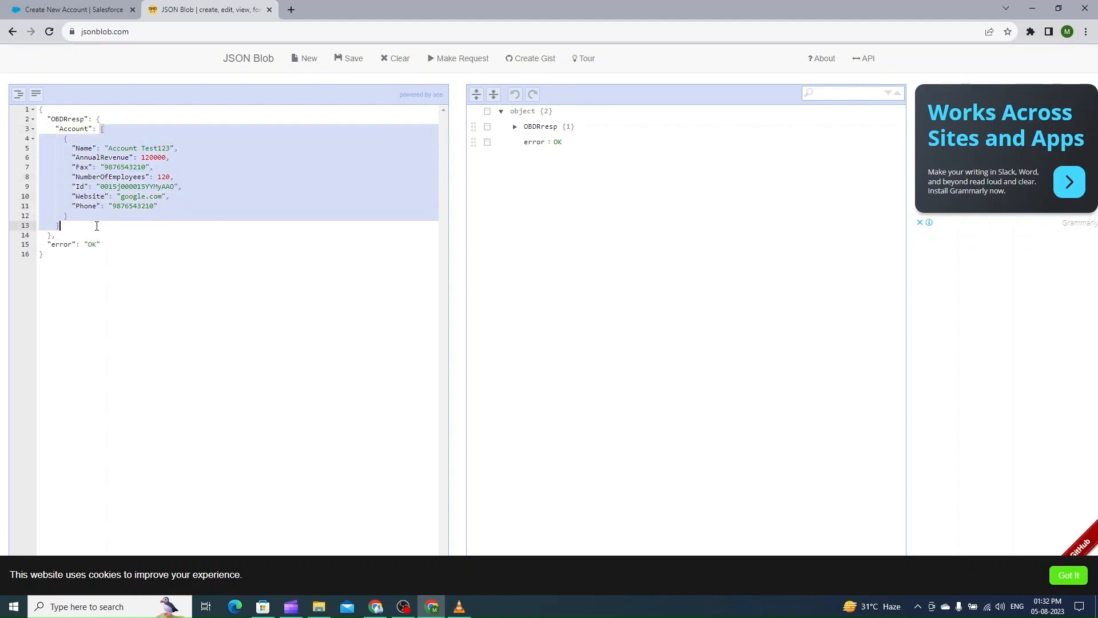
click(90, 9)
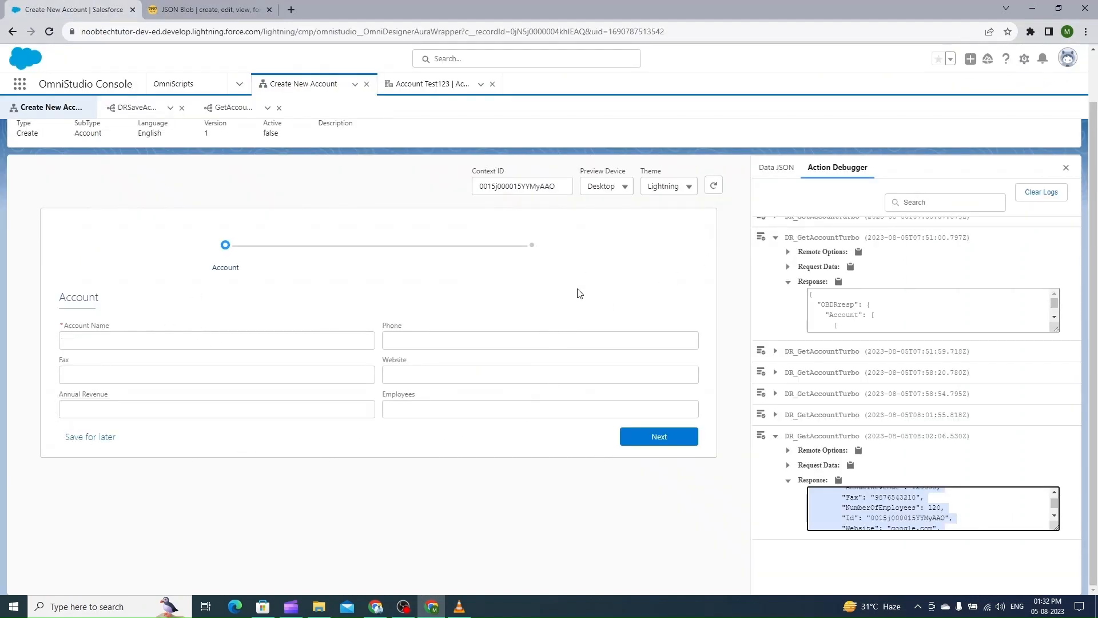
scroll(861, 508, down, 2)
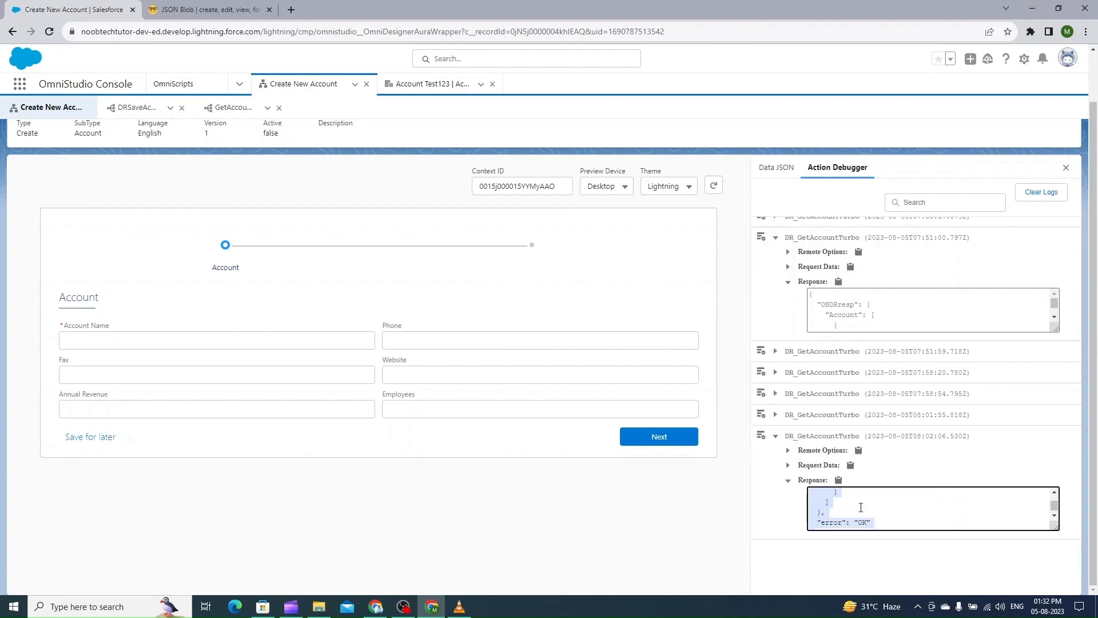
scroll(861, 507, up, 5)
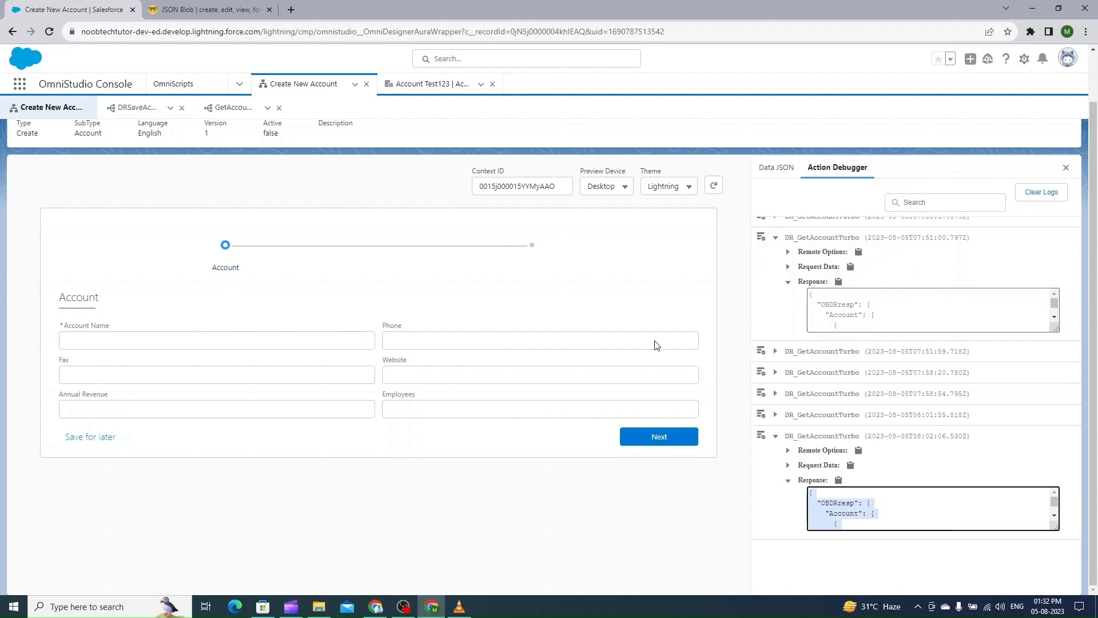
scroll(792, 286, up, 1)
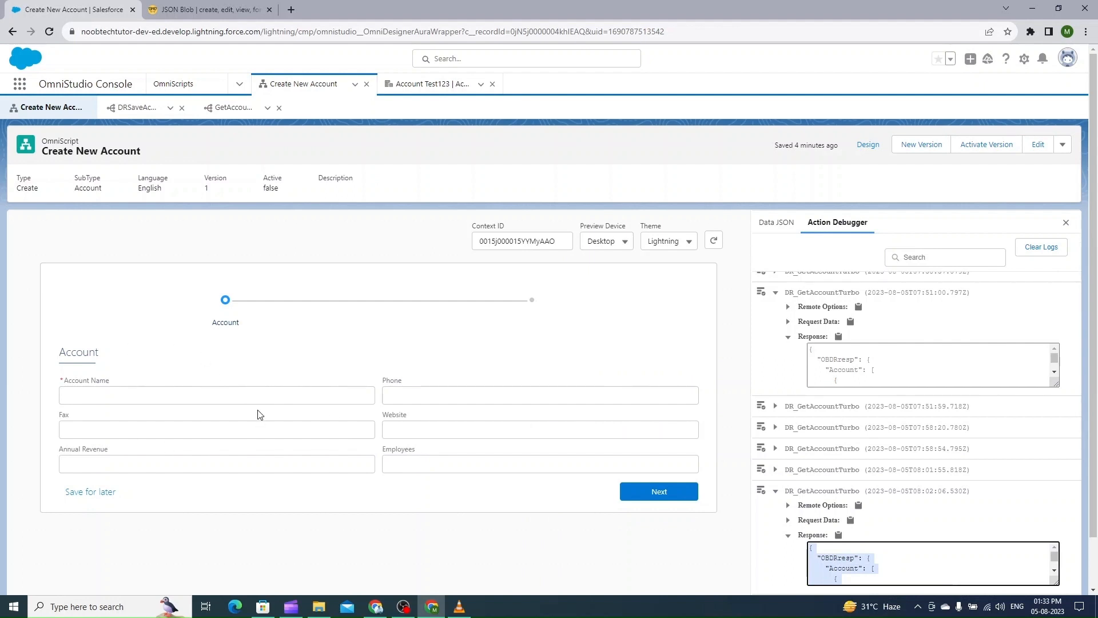
click(785, 227)
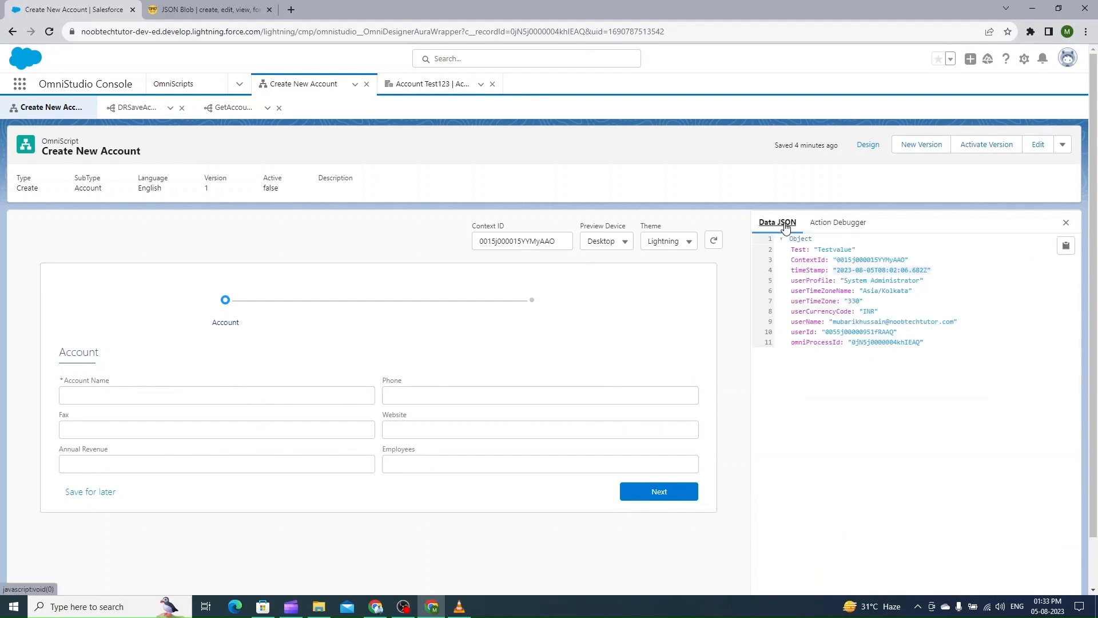
Tab through the Account step fields in the preview to populate the Account node, then copy the Data JSON
click(264, 393)
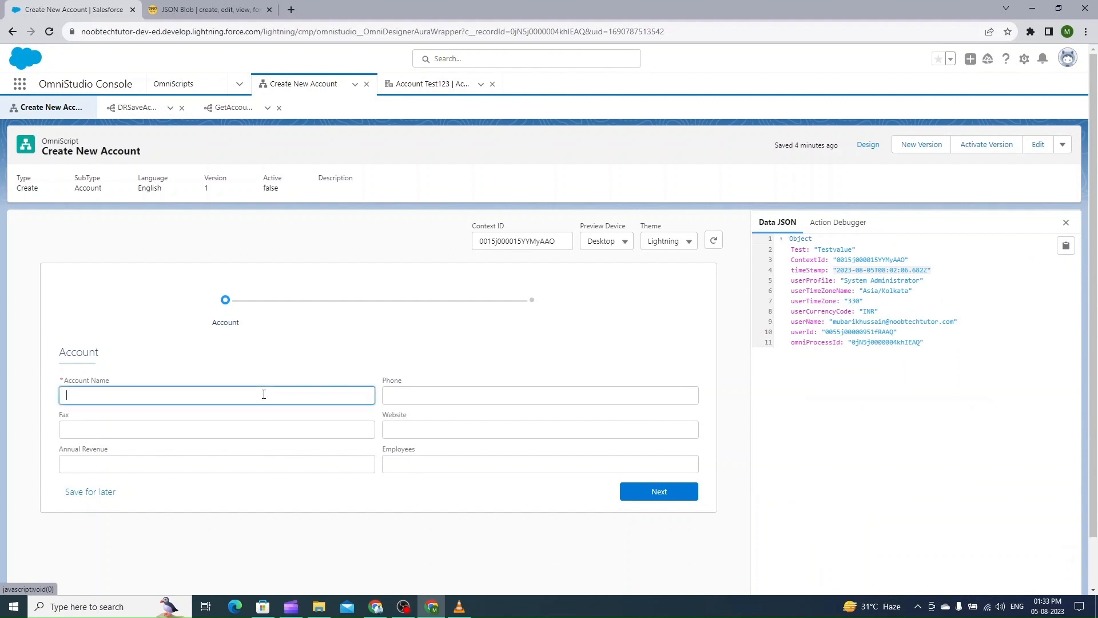
key(Tab)
key(Tab)
key(Tab)
key(Tab)
key(Tab)
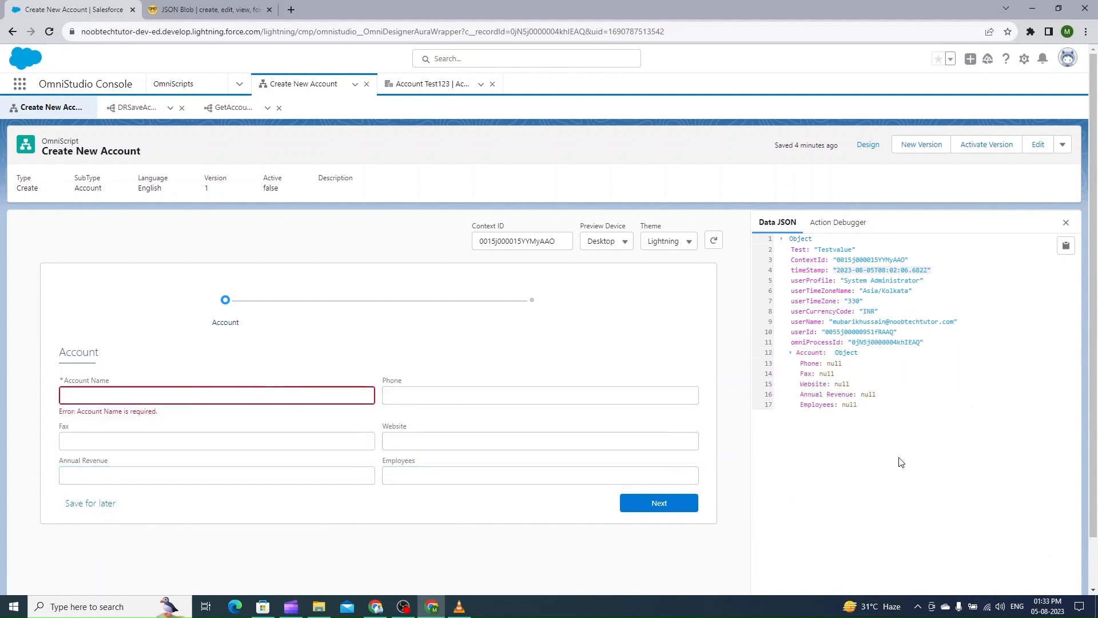
click(1065, 246)
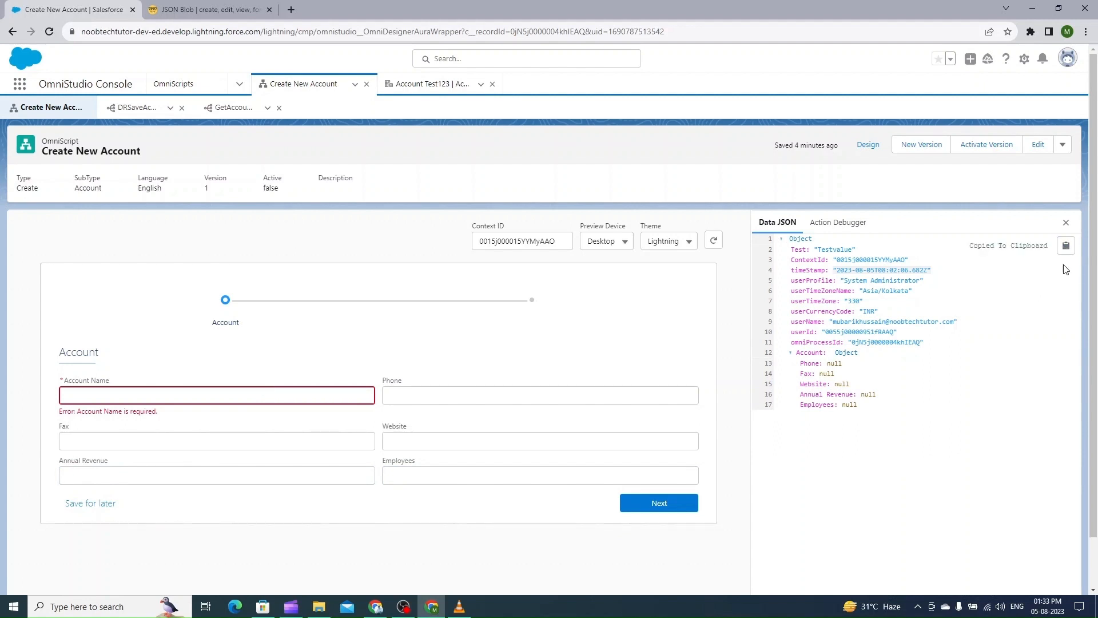
Duplicate the JSON Blob tab and paste the copied Data JSON into the new editor
right_click(249, 9)
click(265, 91)
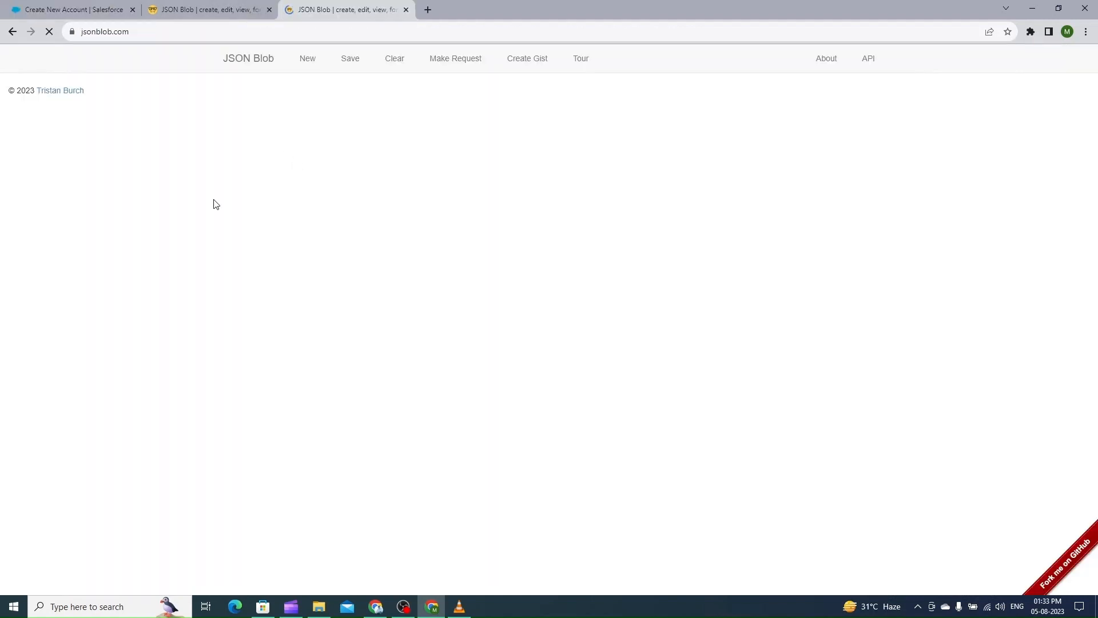
key(ctrl+a)
click(177, 203)
key(ctrl+a)
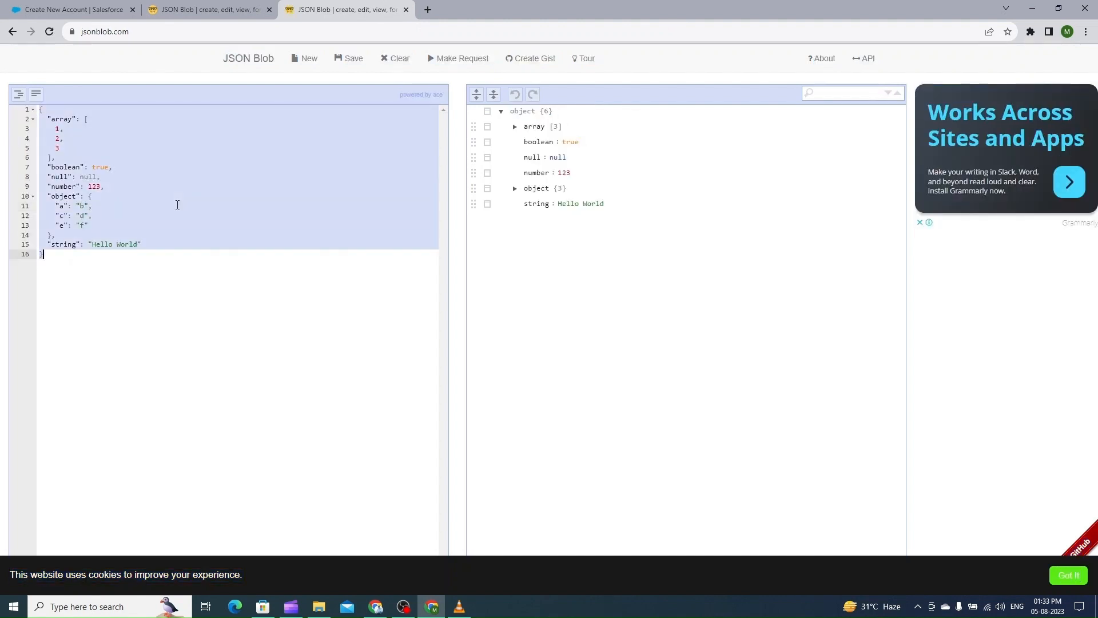
key(ctrl+v)
click(18, 94)
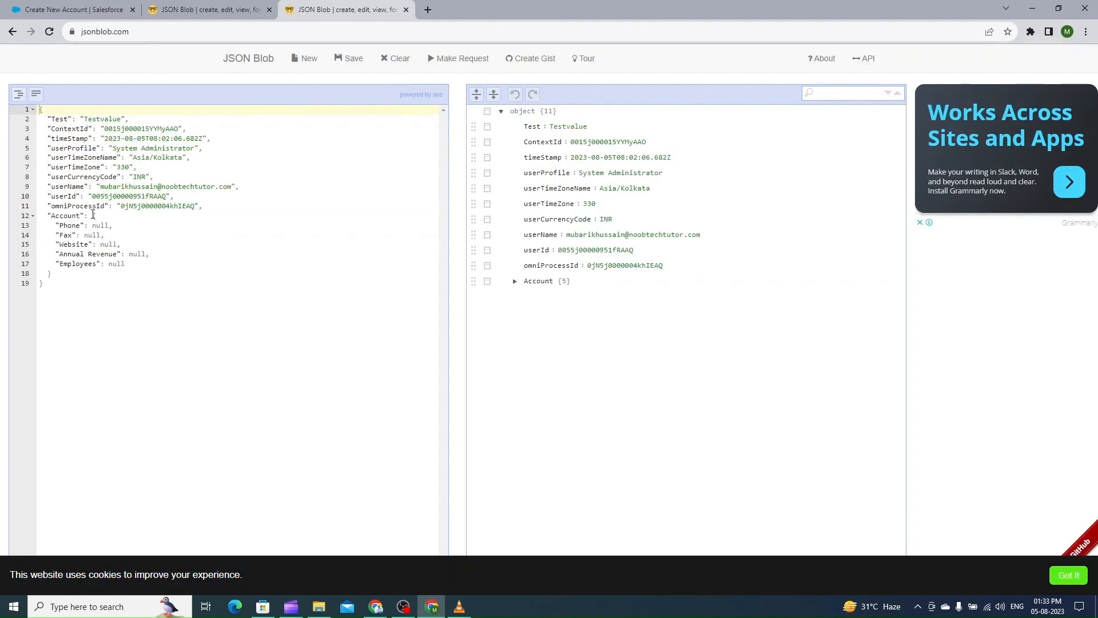
Compare the Account object in the Data JSON with the Account array in the DataRaptor response across both JSON Blob tabs
drag(94, 216, 94, 274)
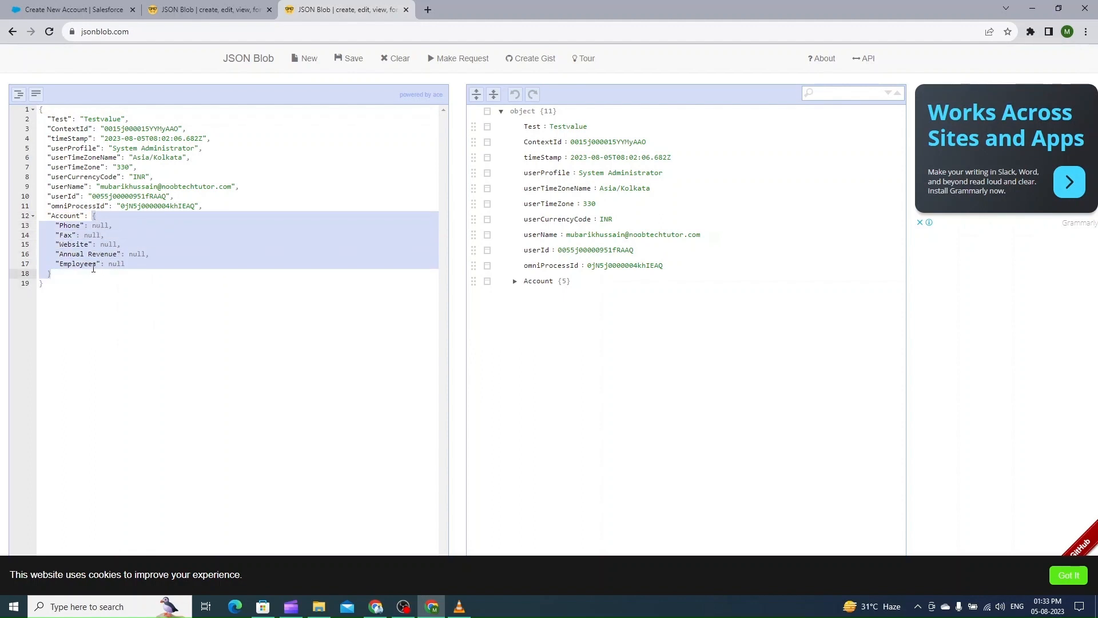
click(233, 14)
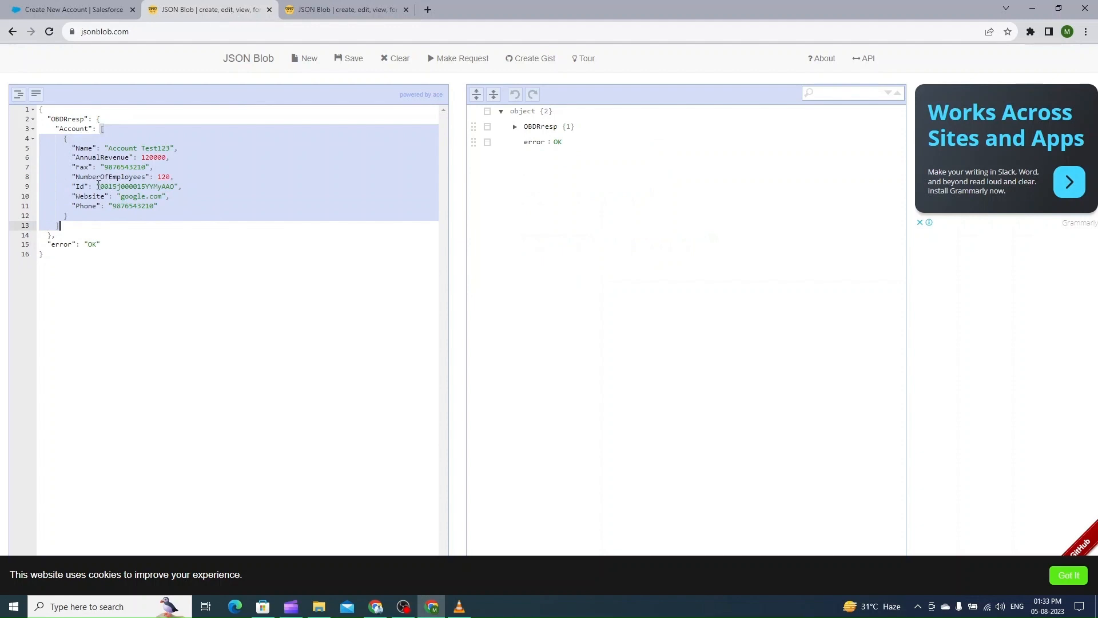
click(68, 128)
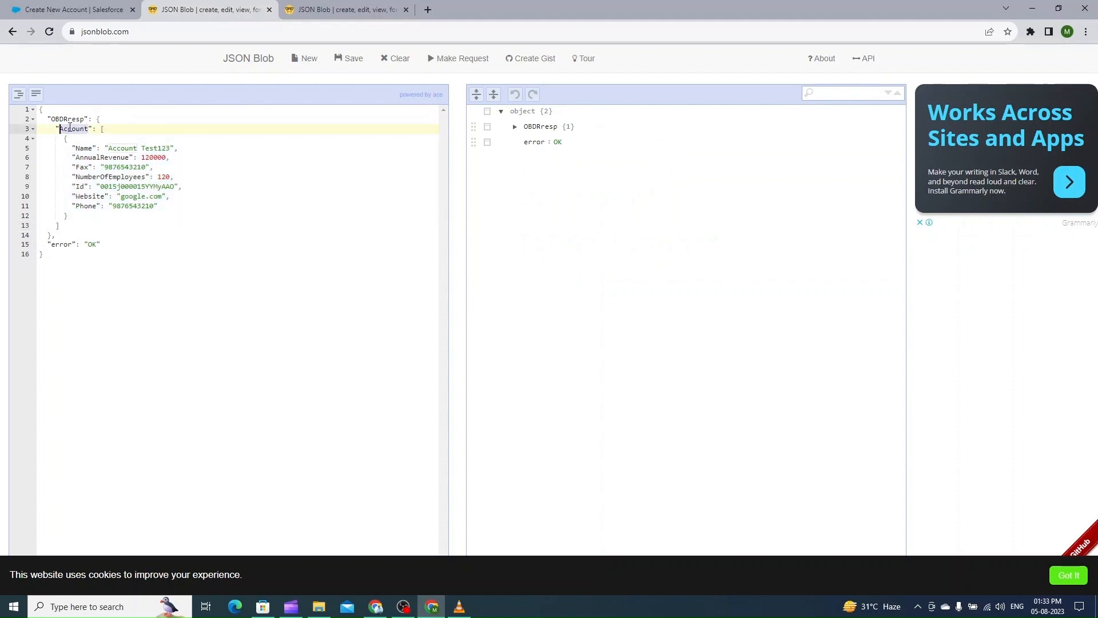
drag(102, 131, 107, 222)
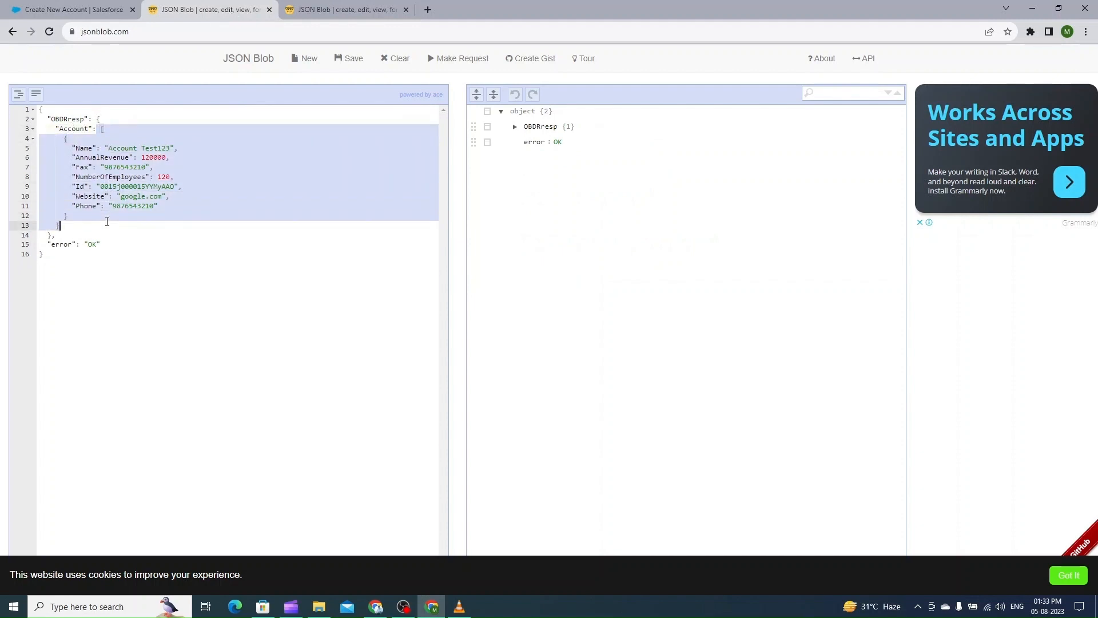
double_click(83, 132)
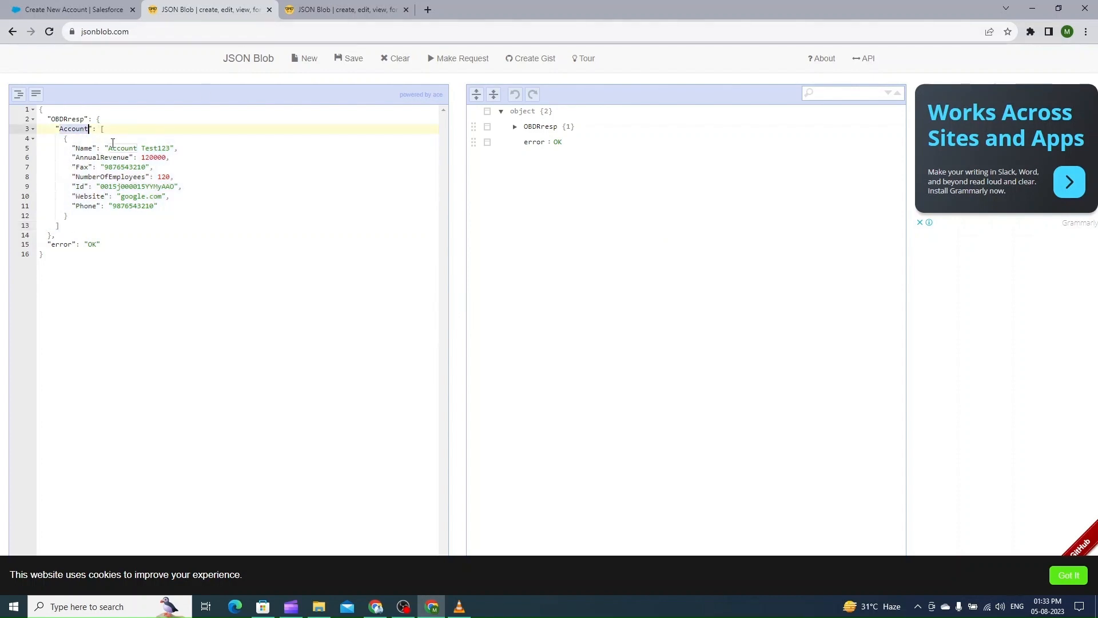
click(312, 9)
drag(113, 216, 98, 275)
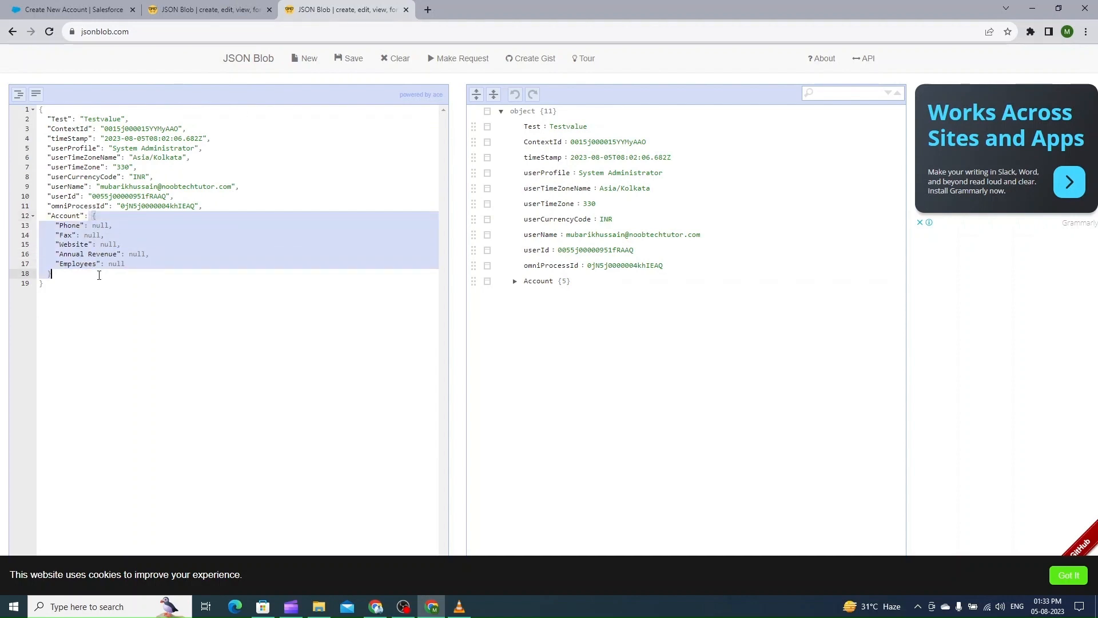
click(85, 10)
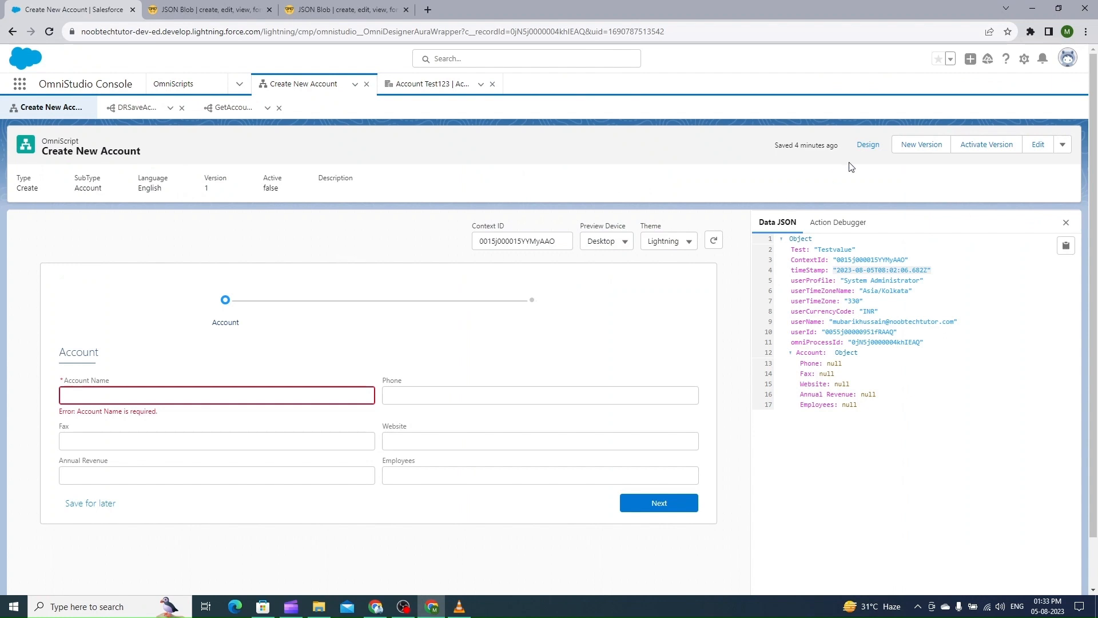
In the designer, set the DR_GetAccountTurbo action's Response JSON Path to Account|1 under Response Transformations
click(868, 145)
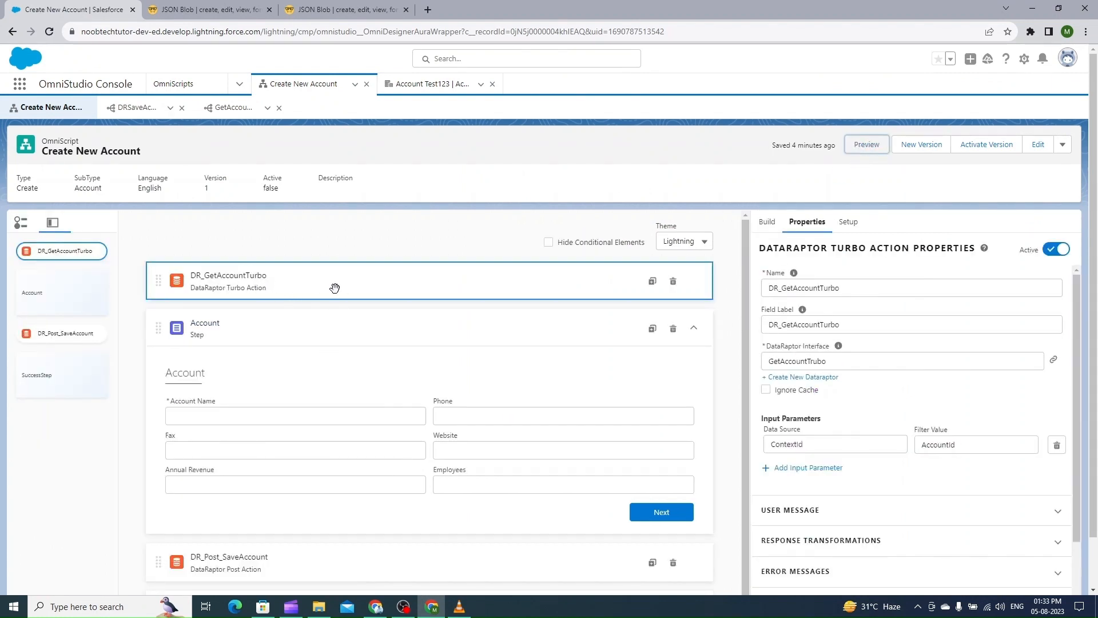
scroll(851, 363, down, 3)
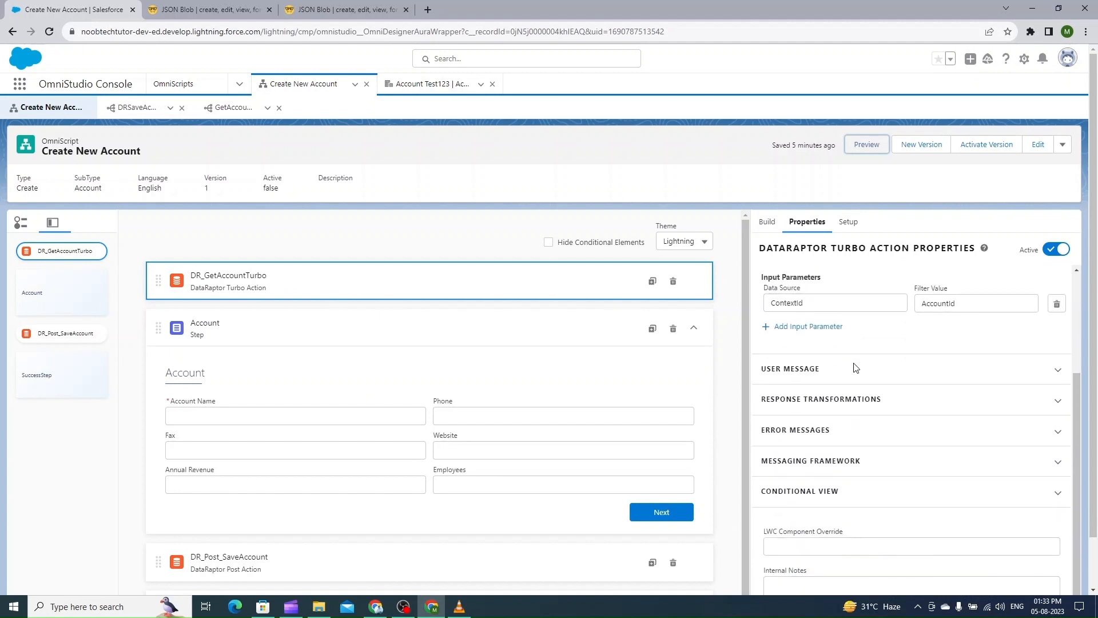
click(816, 405)
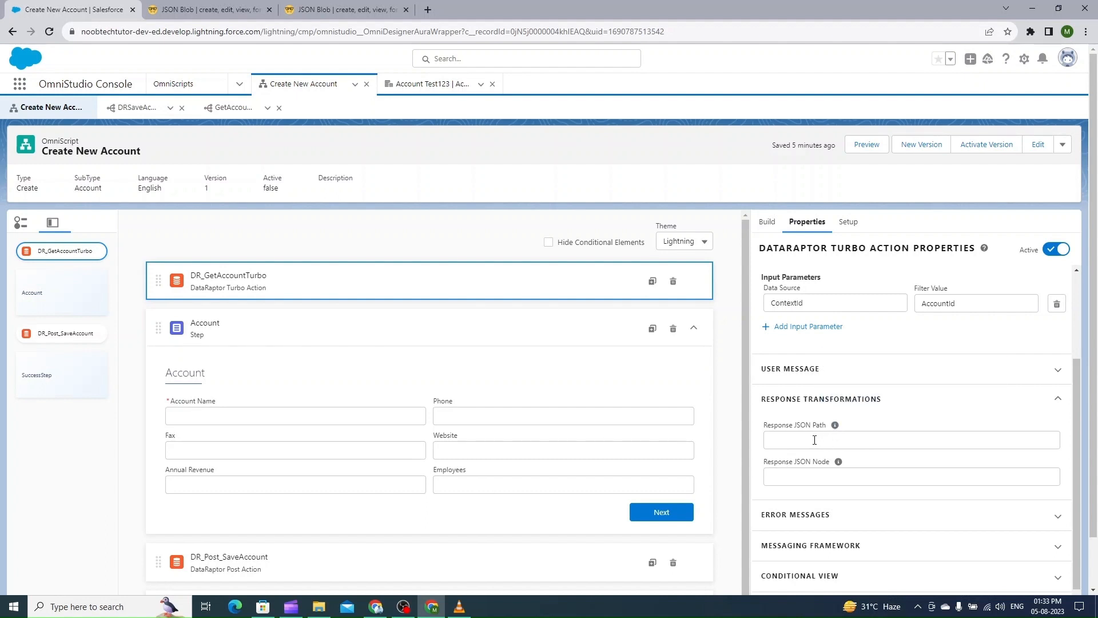
click(777, 442)
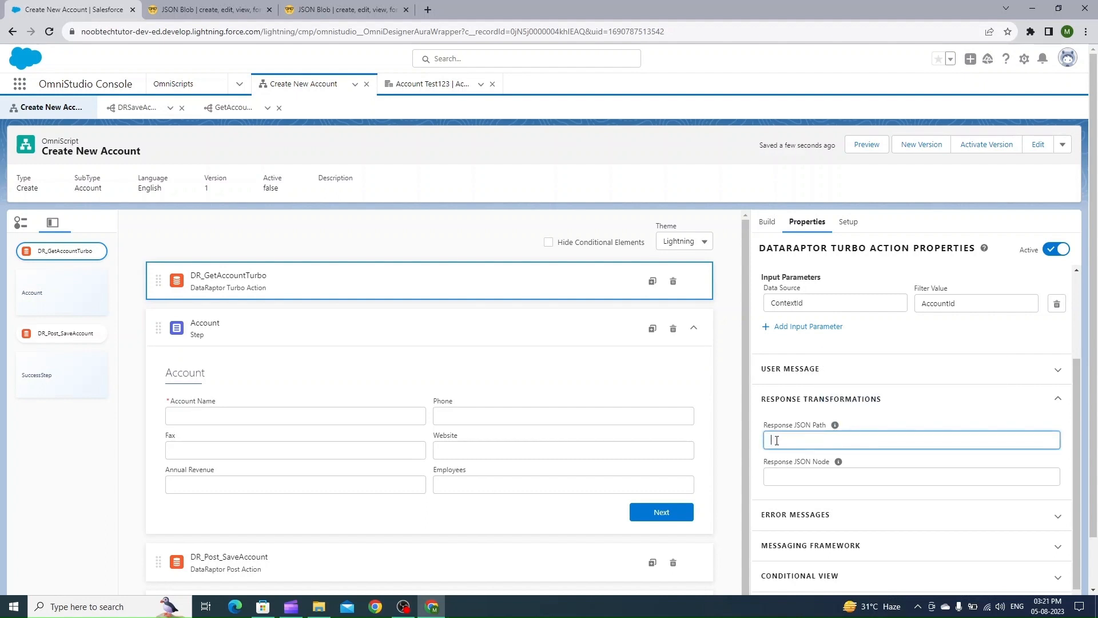
text(Account)
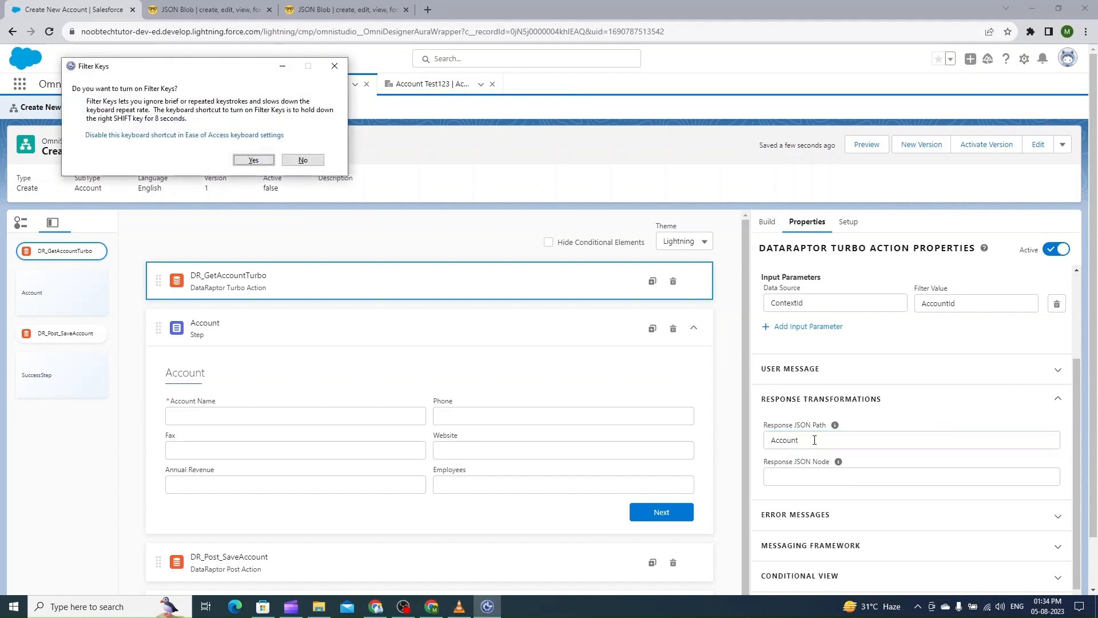
click(931, 441)
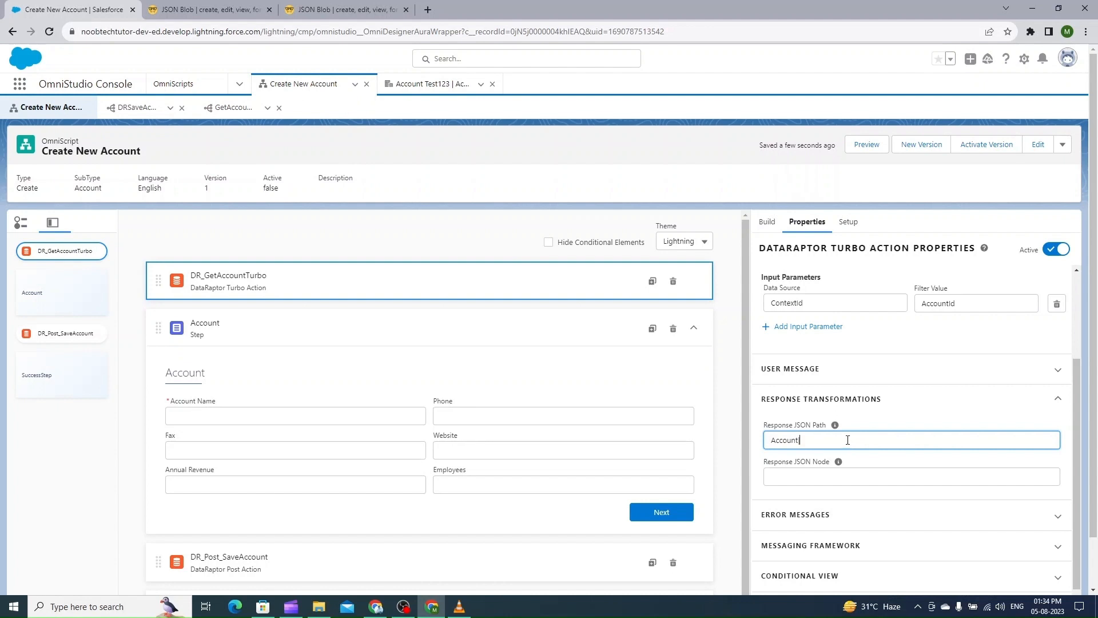
text(1)
click(898, 413)
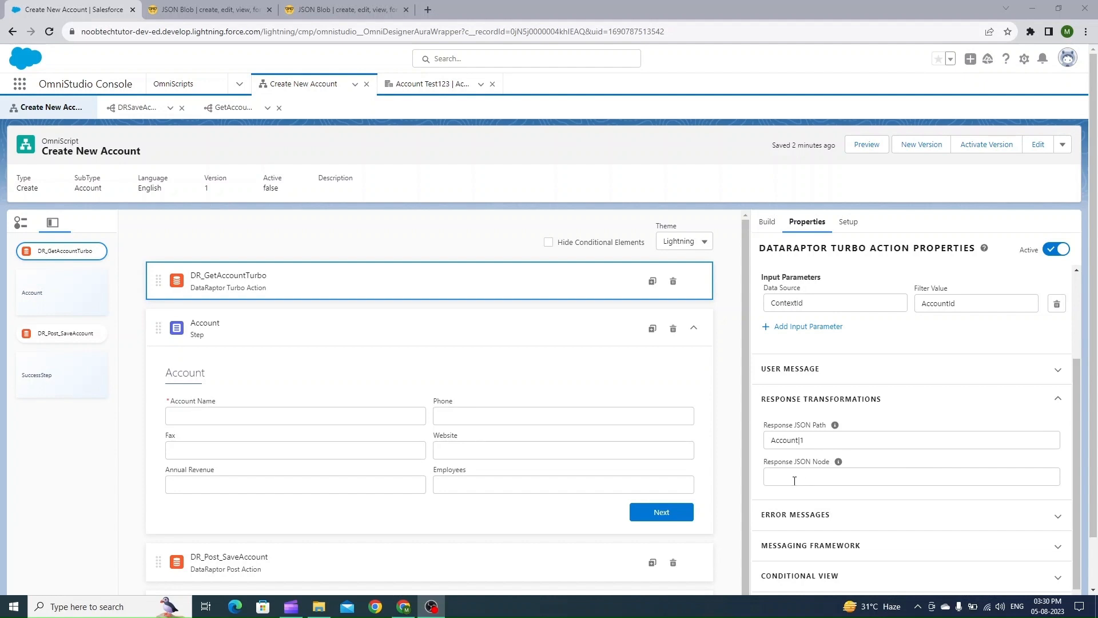
Set the action's Response JSON Node to Account
click(795, 481)
key(ctrl+v)
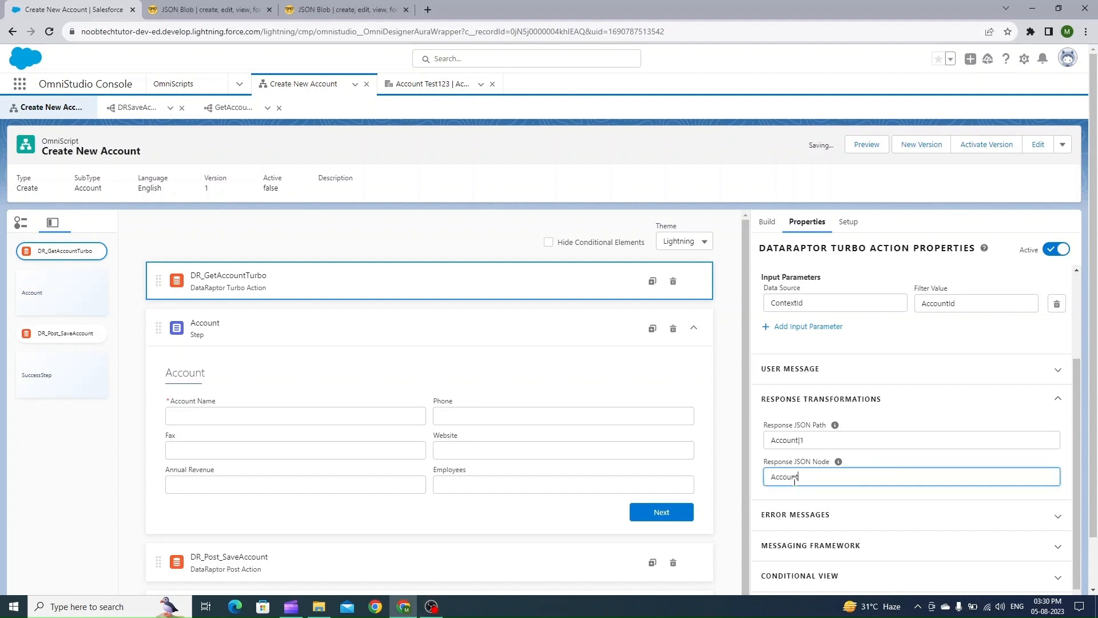
click(918, 406)
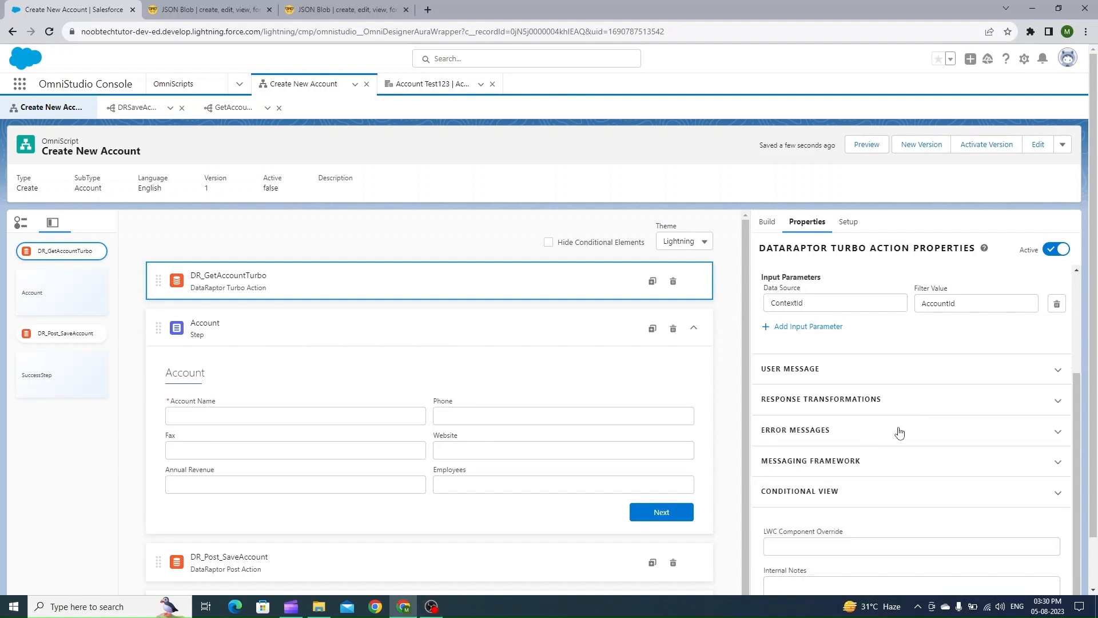
click(916, 404)
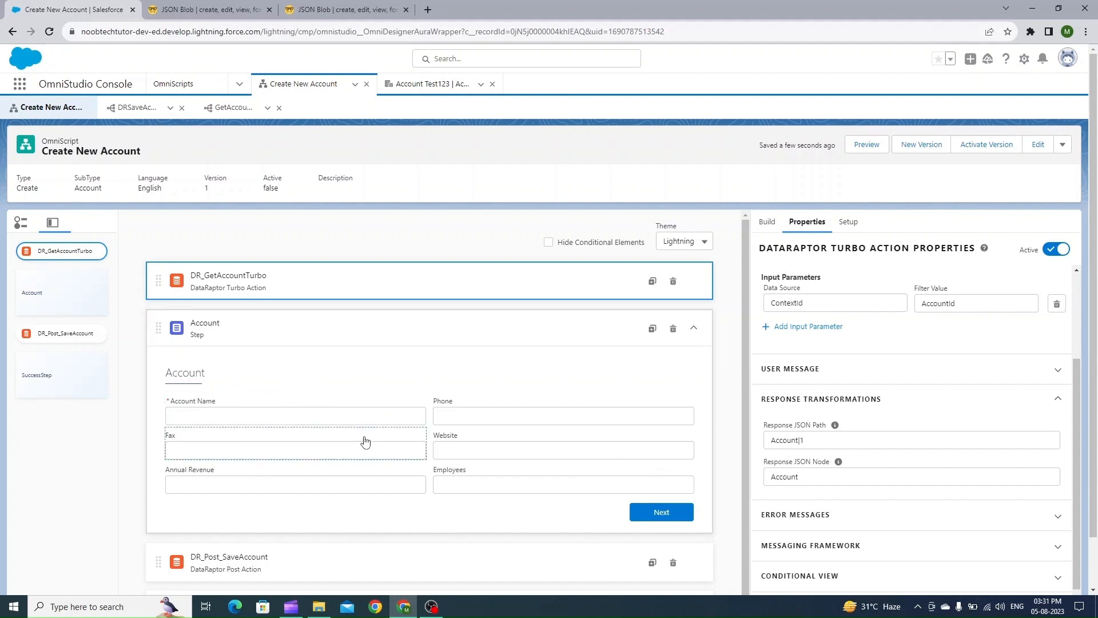
Examine the Account node of the copied Data JSON in the JSON Blob editor
click(215, 9)
click(290, 10)
click(178, 328)
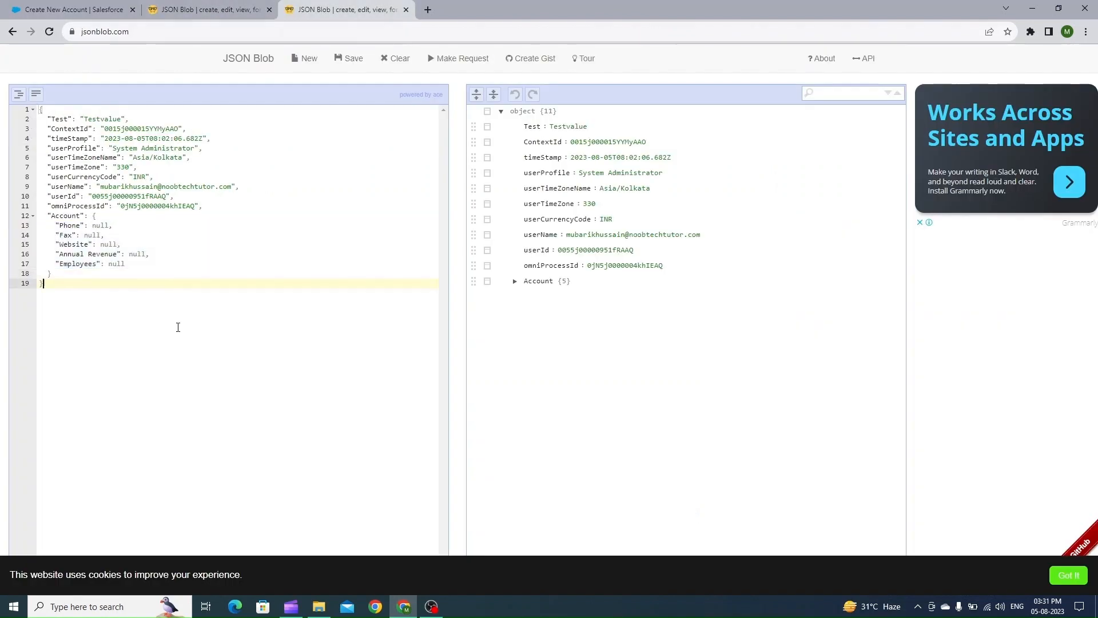
drag(48, 215, 80, 215)
click(515, 281)
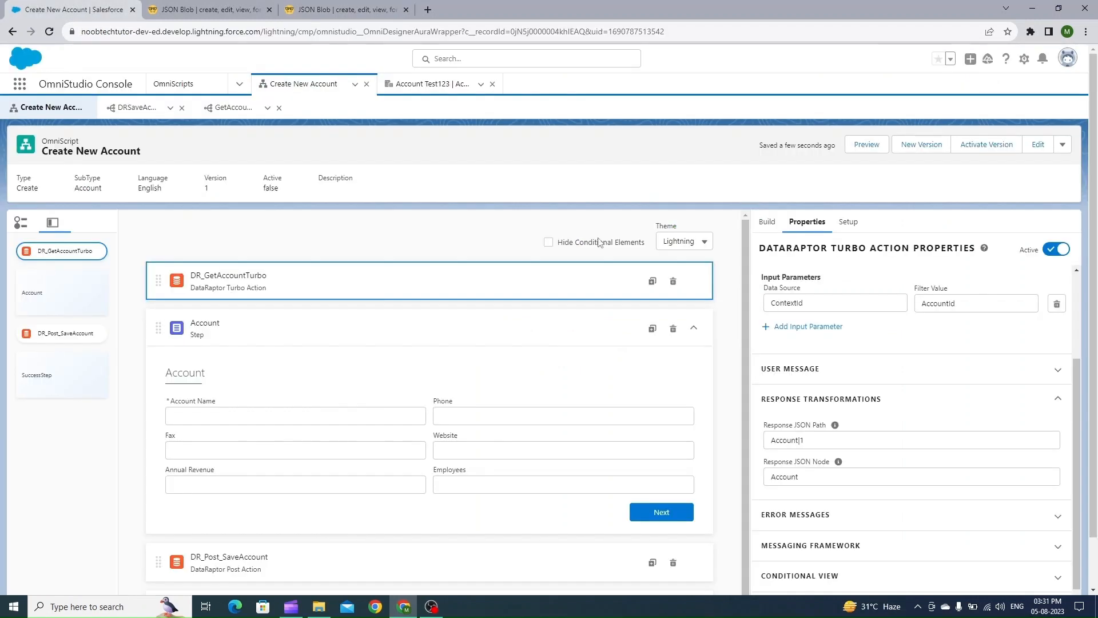
Preview the Create New Account OmniScript and reload it with the context ID
click(92, 9)
click(867, 144)
click(712, 242)
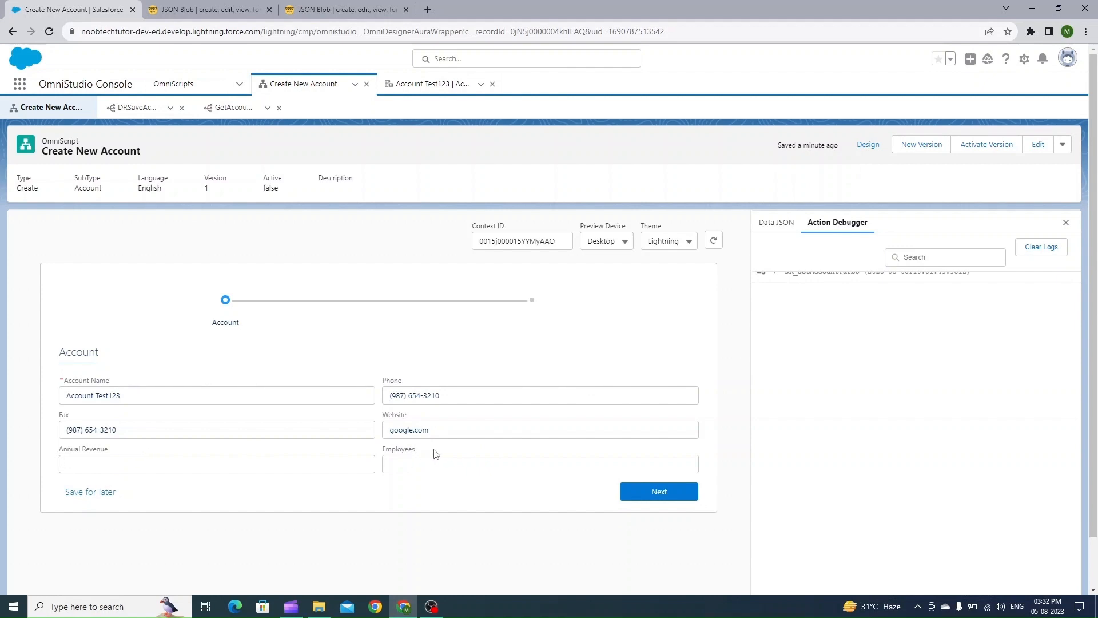
Copy the DataRaptor action's response from the Action Debugger and paste it into the JSON Blob editor
click(777, 276)
click(788, 316)
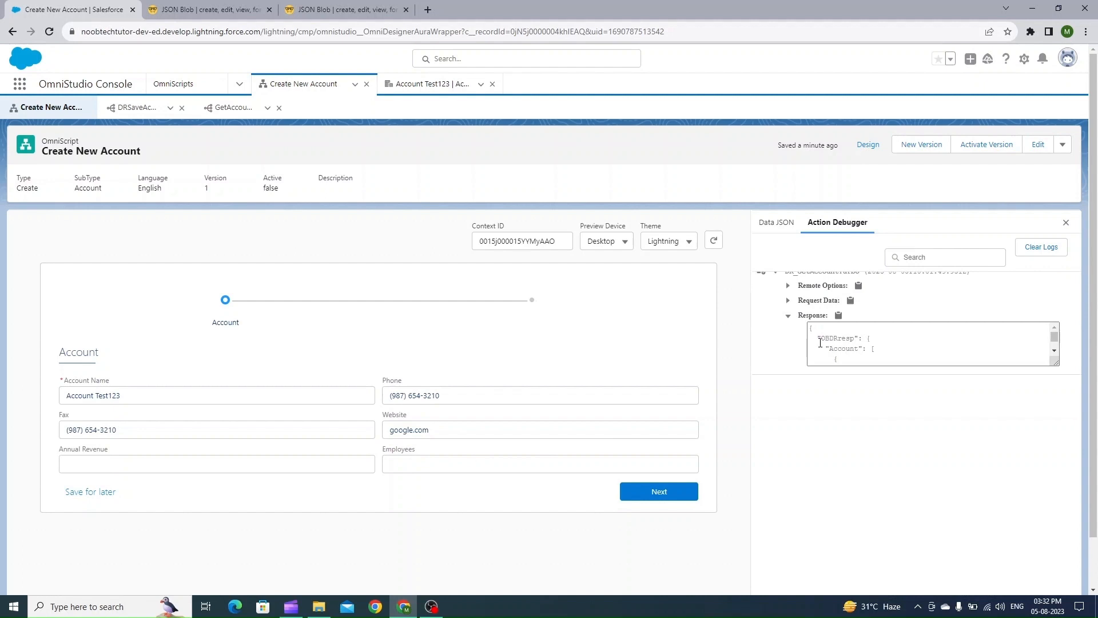
click(916, 350)
key(ctrl+a)
key(ctrl+c)
click(344, 9)
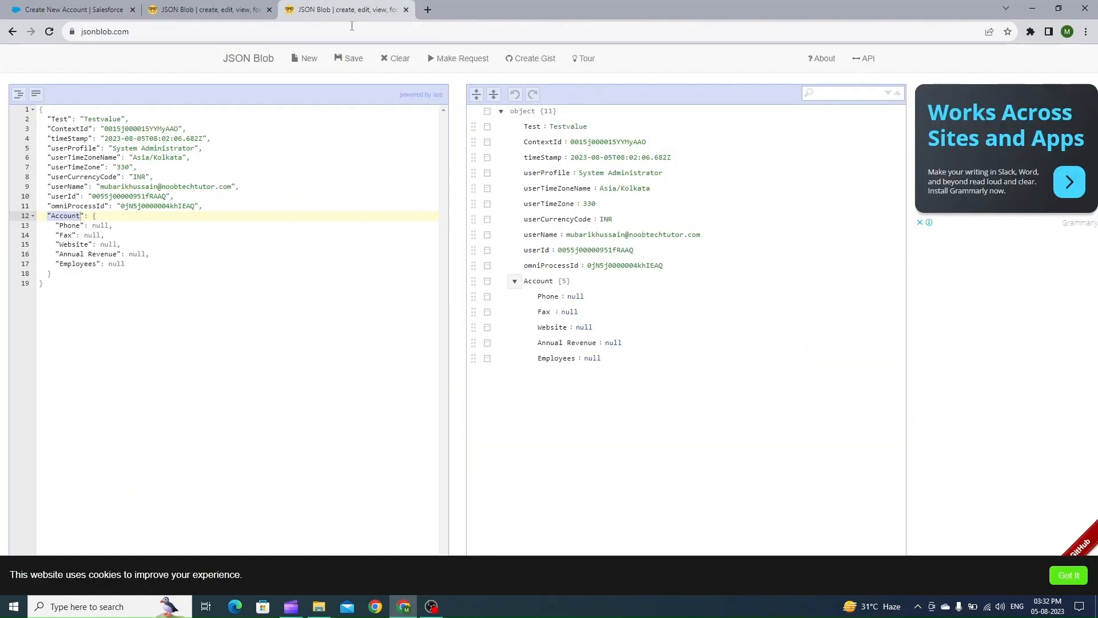
click(234, 187)
key(ctrl+a)
key(ctrl+v)
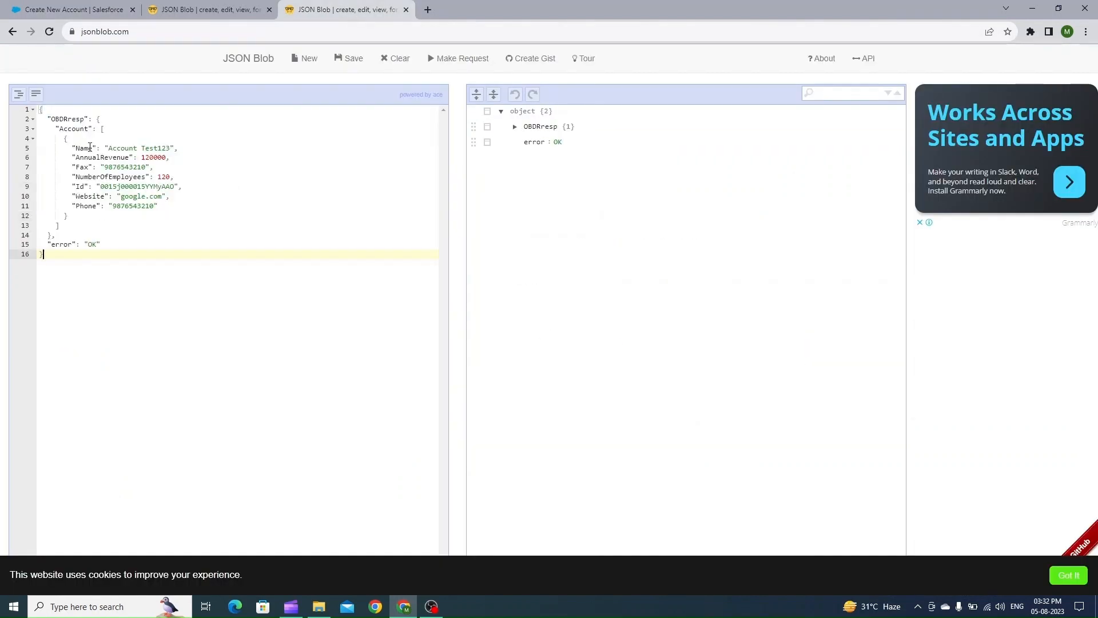
Compare the response's AnnualRevenue and NumberOfEmployees keys with the Account step field names
drag(73, 157, 170, 158)
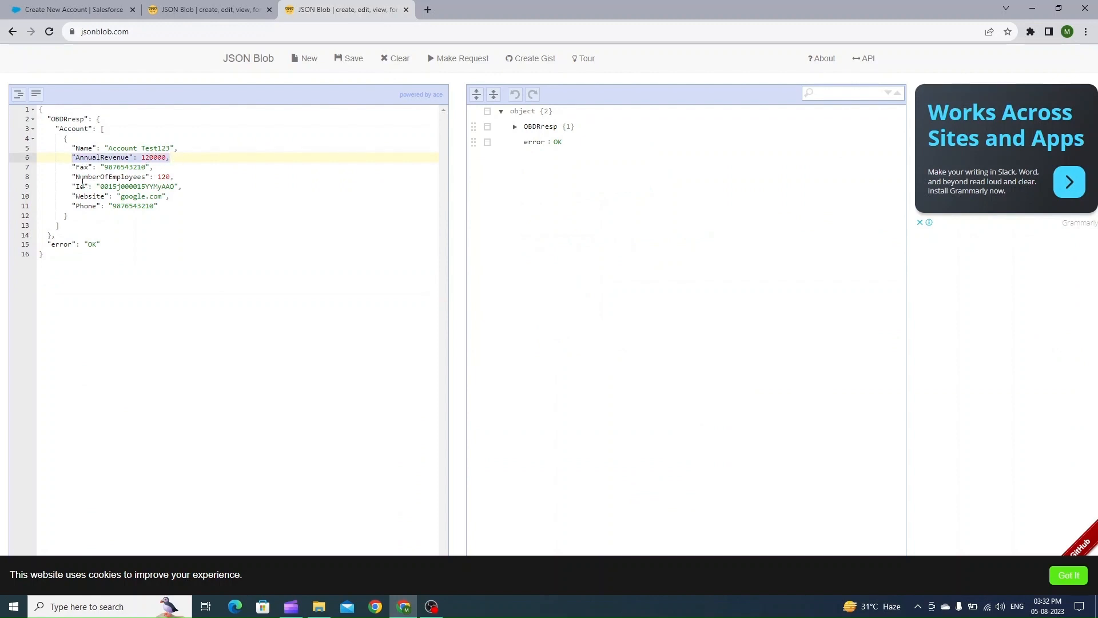
drag(74, 177, 183, 177)
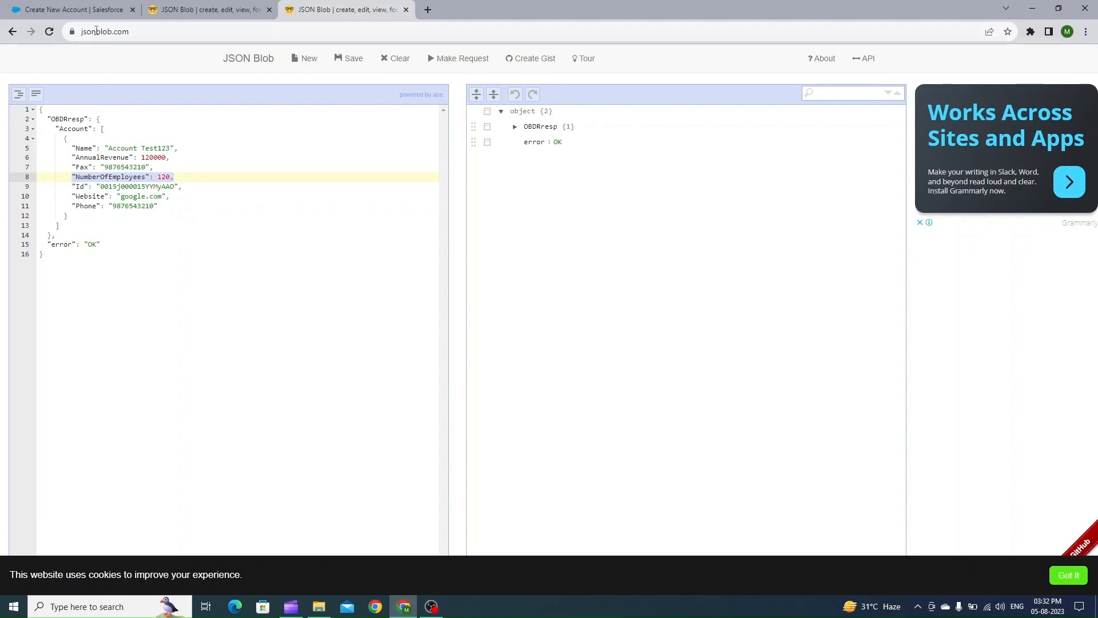
click(93, 10)
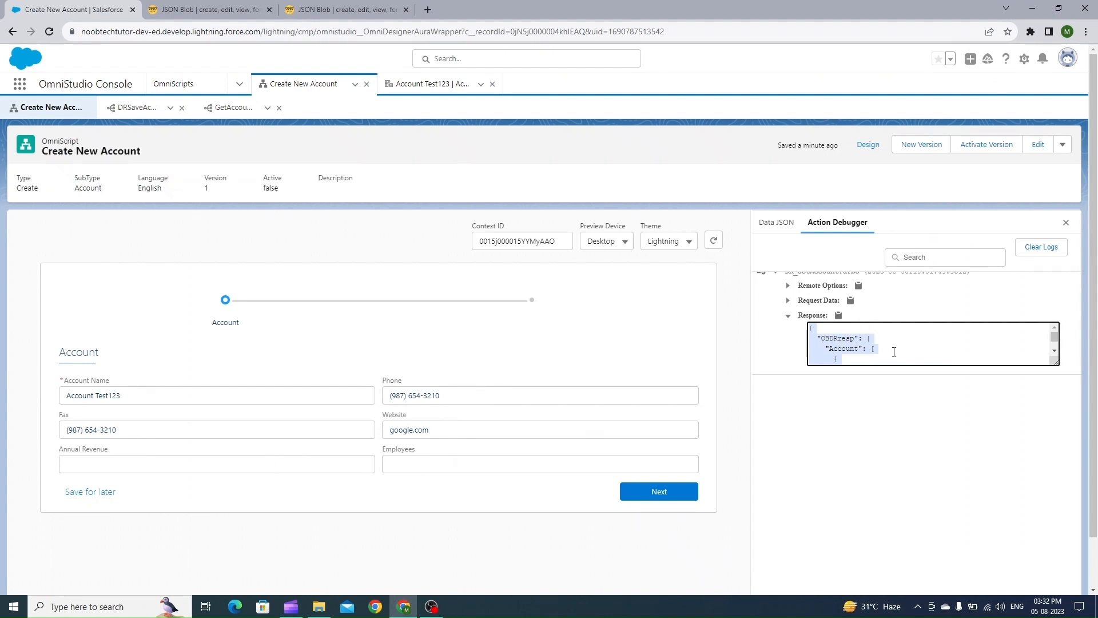
click(341, 10)
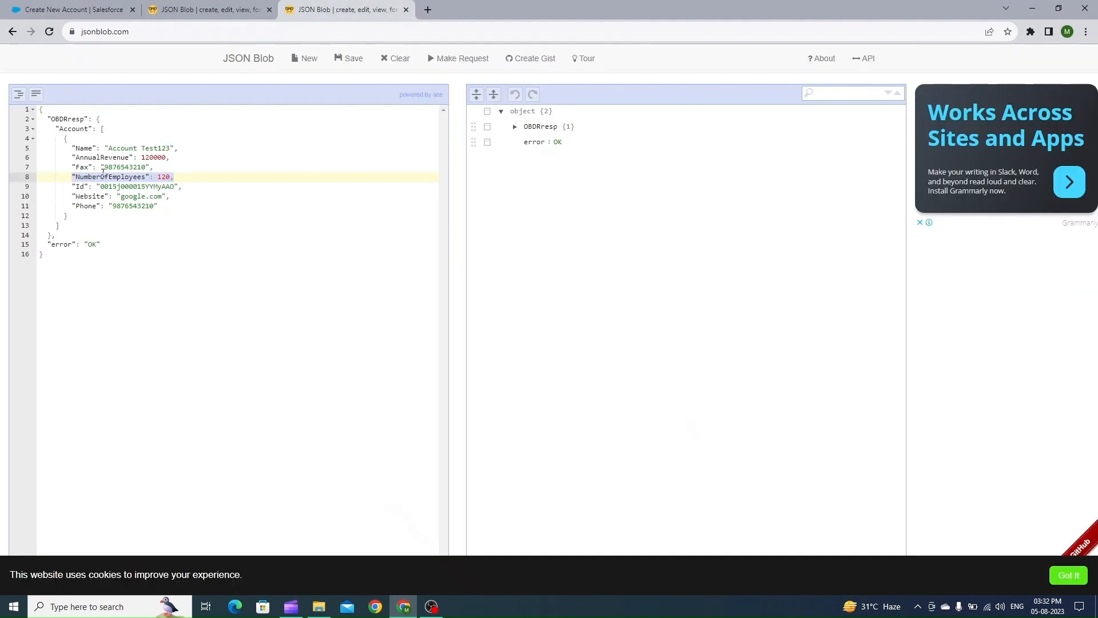
key(ctrl+1)
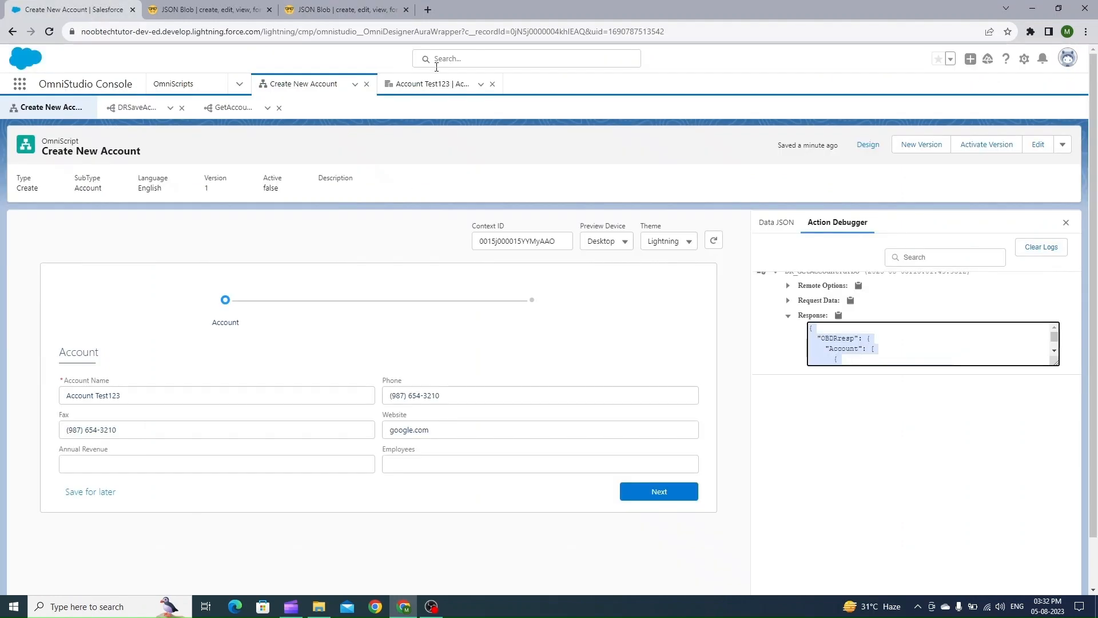
In the designer, rename the Employees field's Name to NumberOfEmployees
click(869, 143)
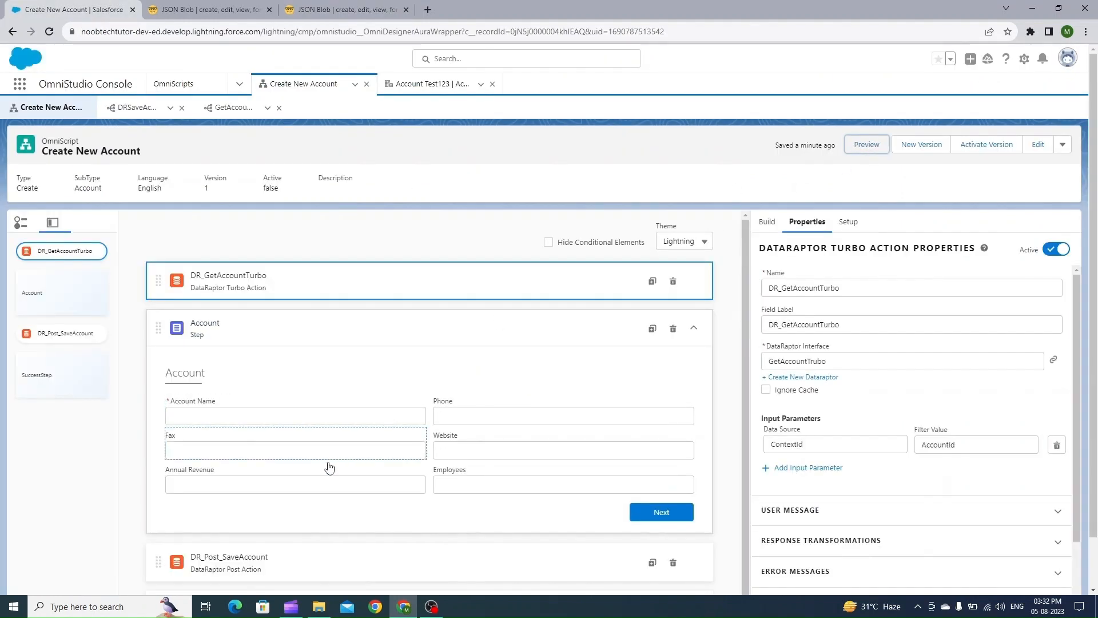
click(546, 486)
key(ctrl+3)
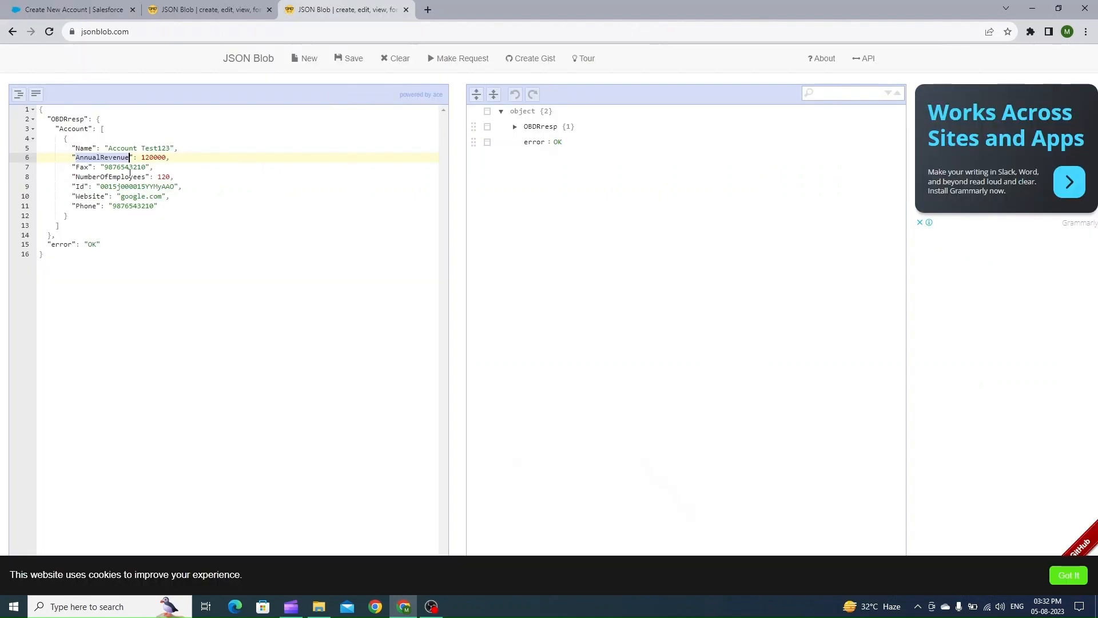
double_click(113, 177)
key(ctrl+1)
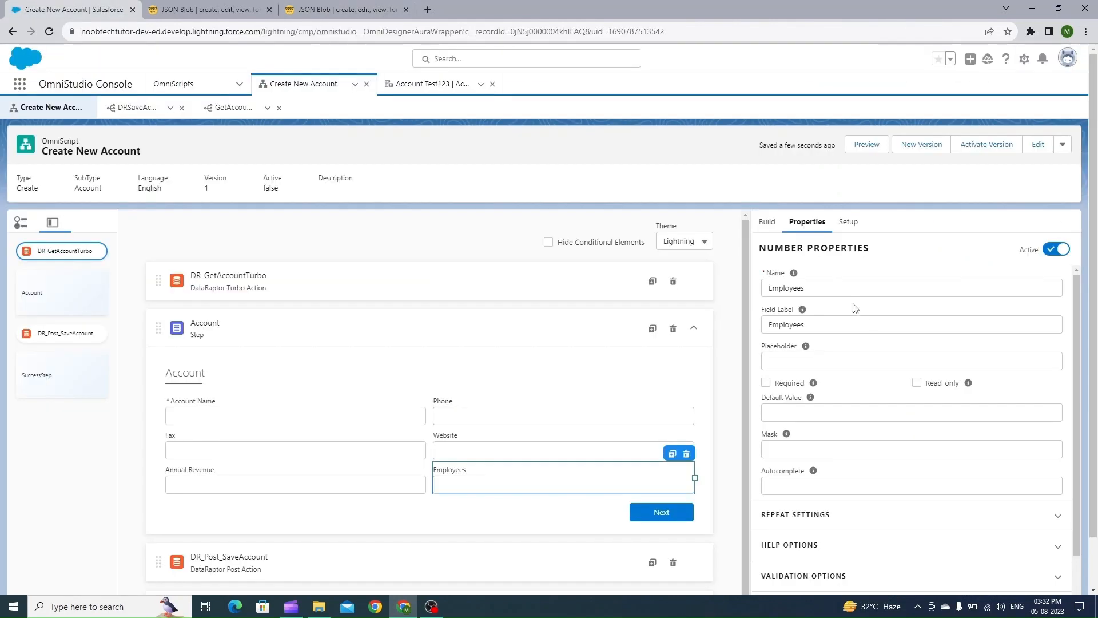
double_click(818, 289)
key(ctrl+v)
click(895, 259)
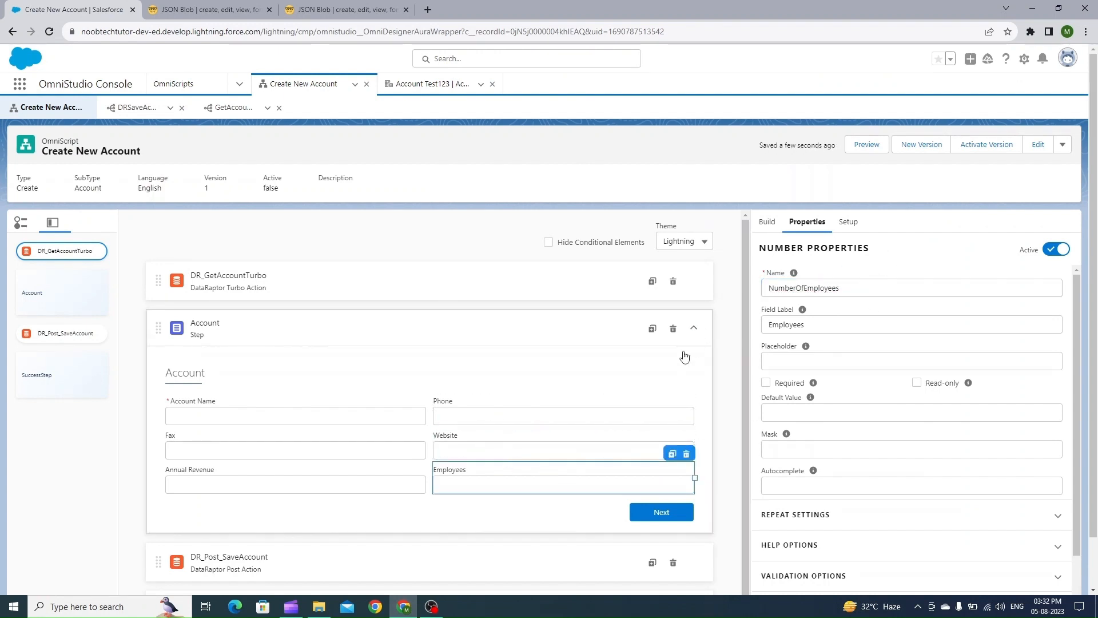
Review the Name of each field in the Account step
click(403, 495)
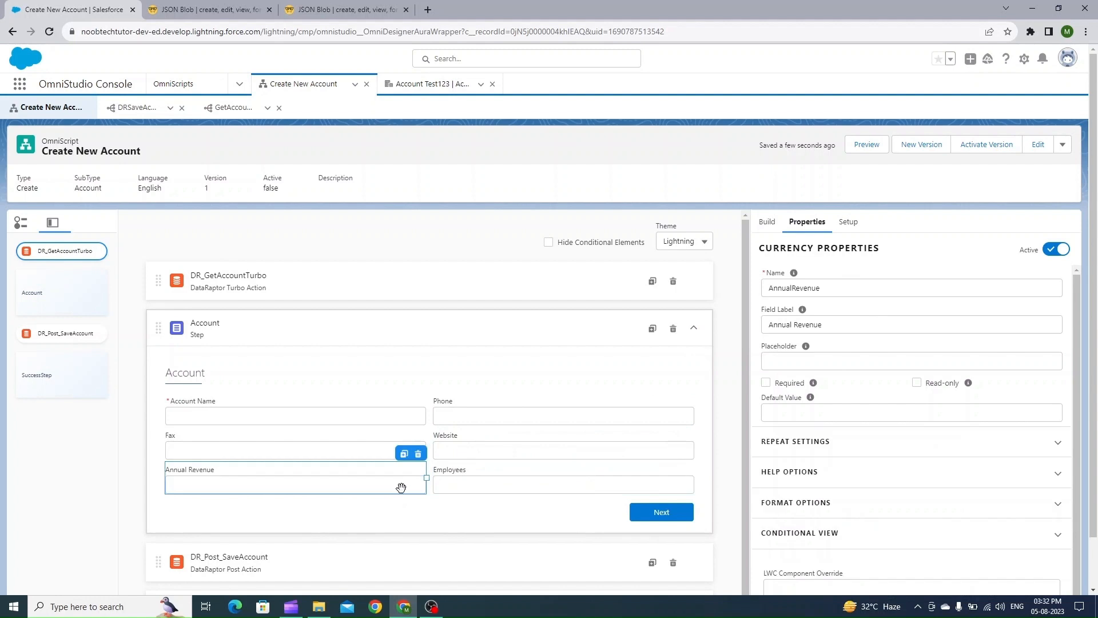
click(464, 449)
click(367, 446)
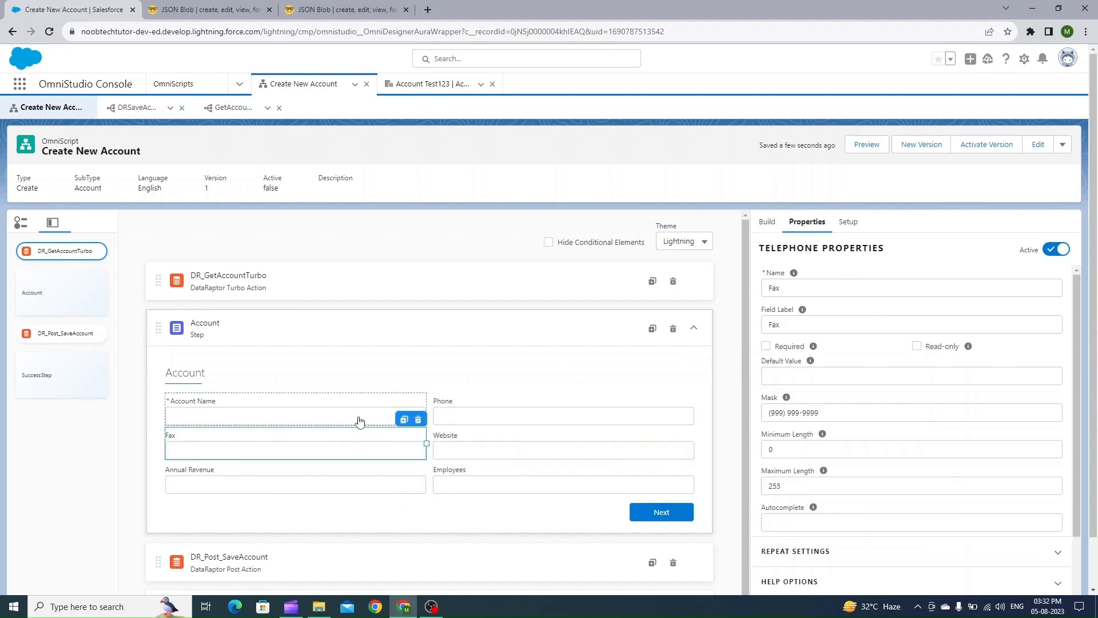
click(360, 421)
click(485, 417)
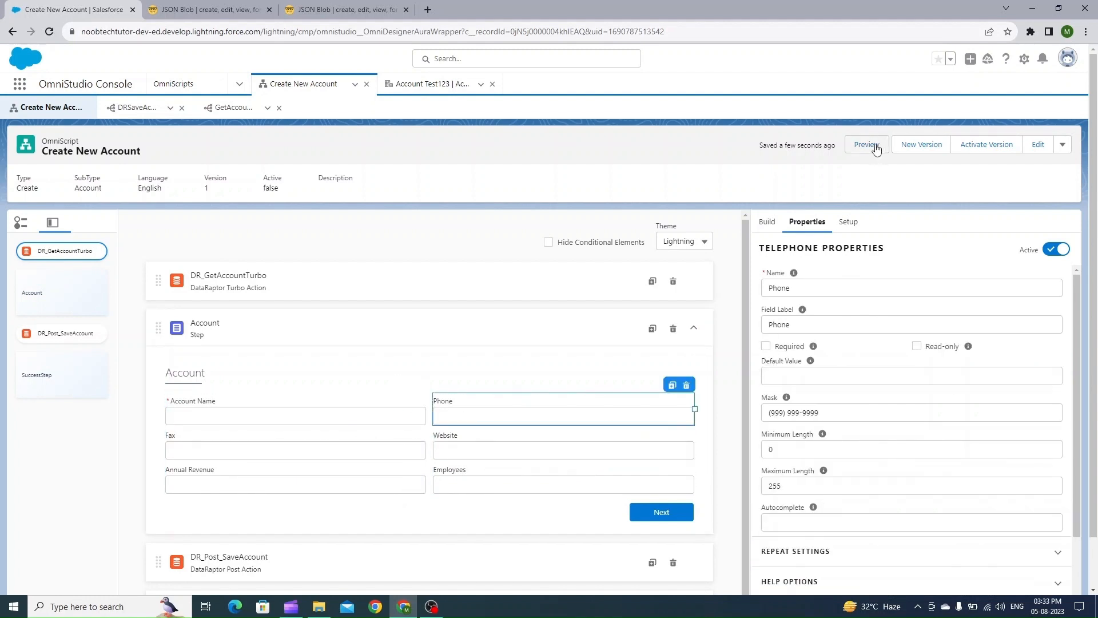
Preview the OmniScript and inspect the DataRaptor response in the Action Debugger
click(867, 144)
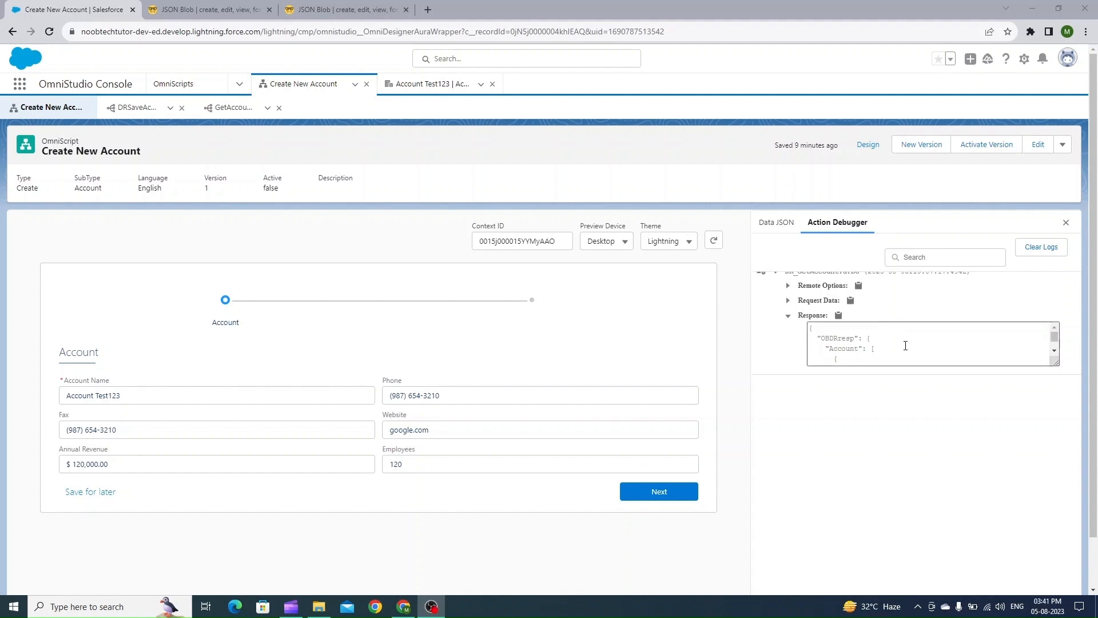
scroll(905, 345, down, 3)
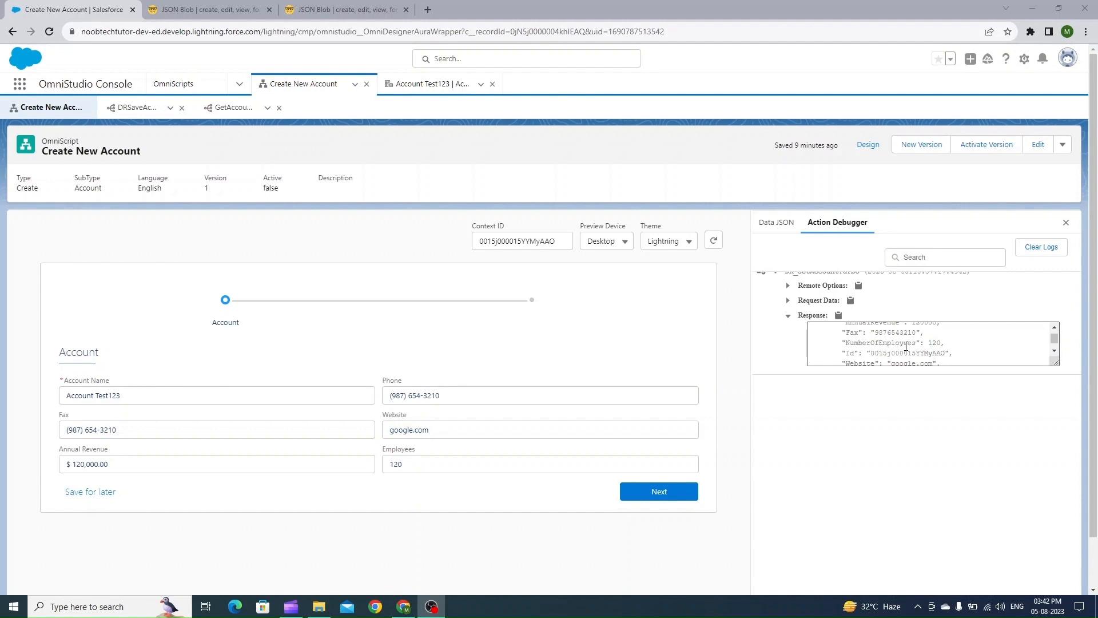
scroll(895, 345, up, 5)
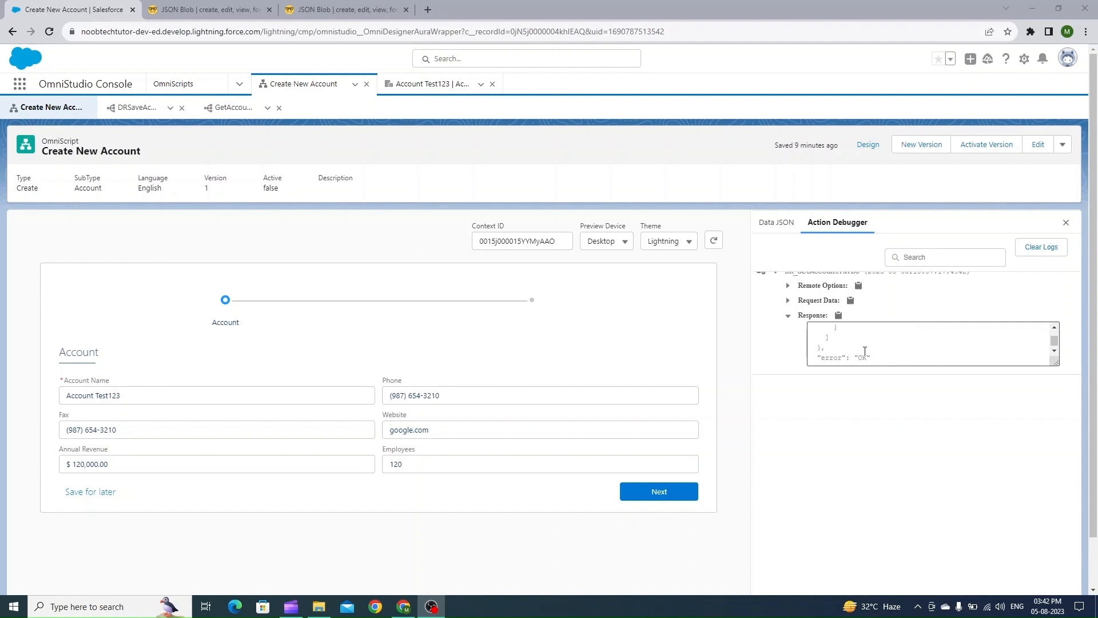
scroll(865, 352, down, 3)
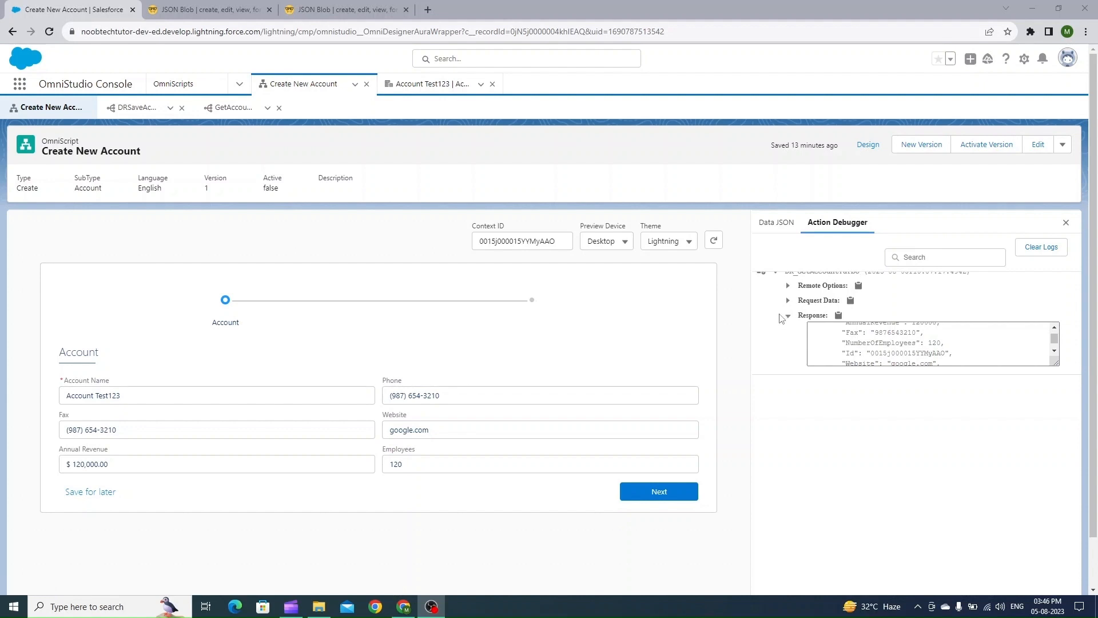
Try to add a LIMIT filter of 1 to the GetAccountTurbo DataRaptor's Account extract
click(871, 147)
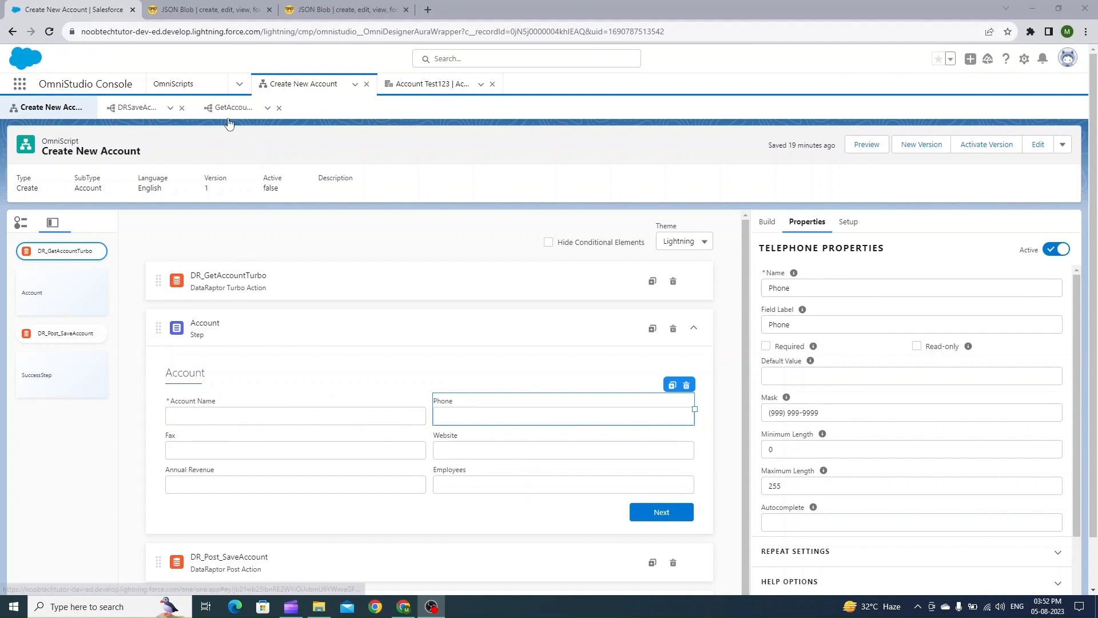
click(229, 113)
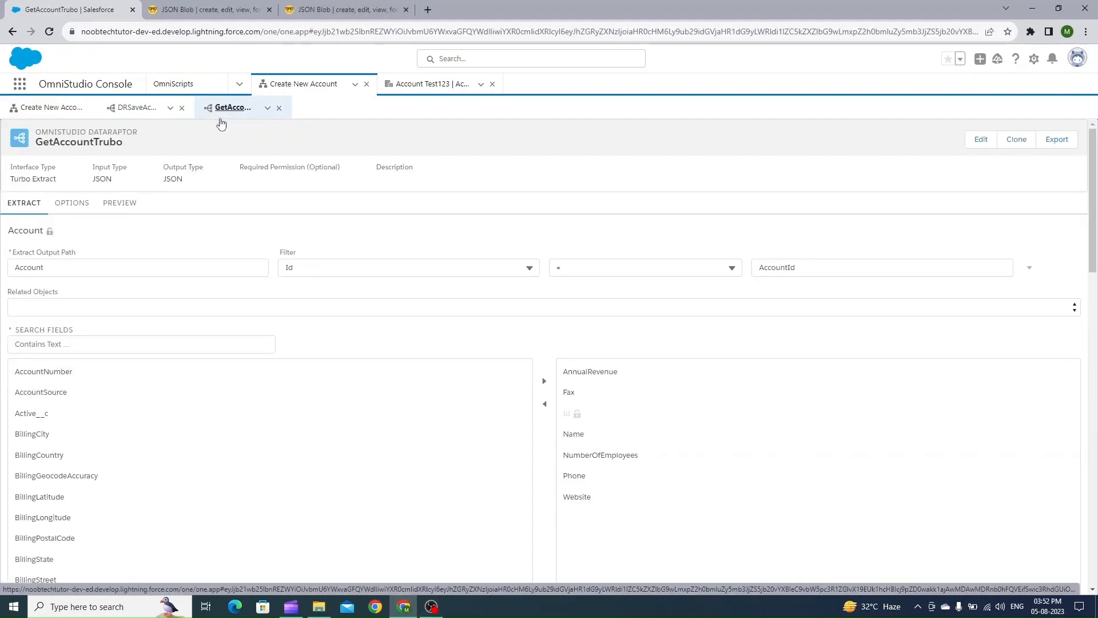
scroll(105, 273, down, 1)
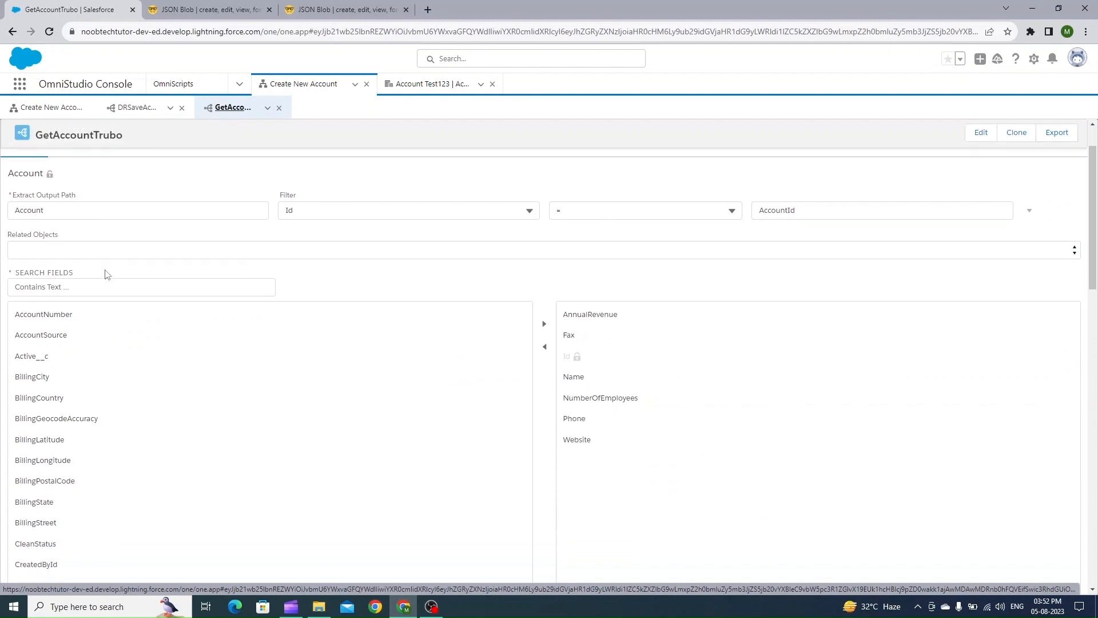
scroll(106, 270, up, 1)
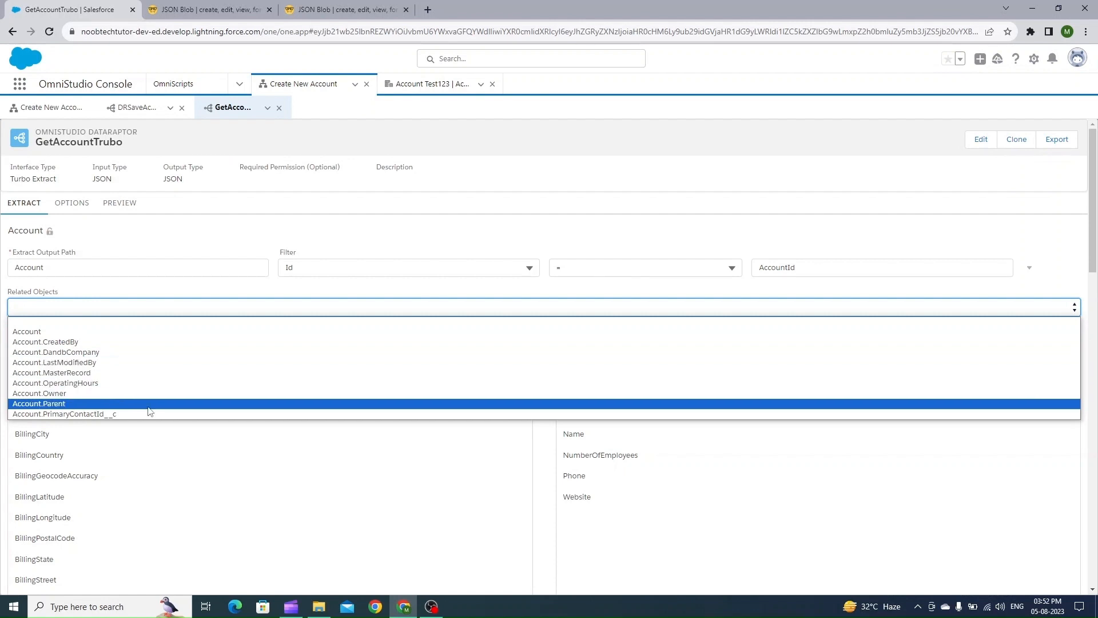
click(331, 234)
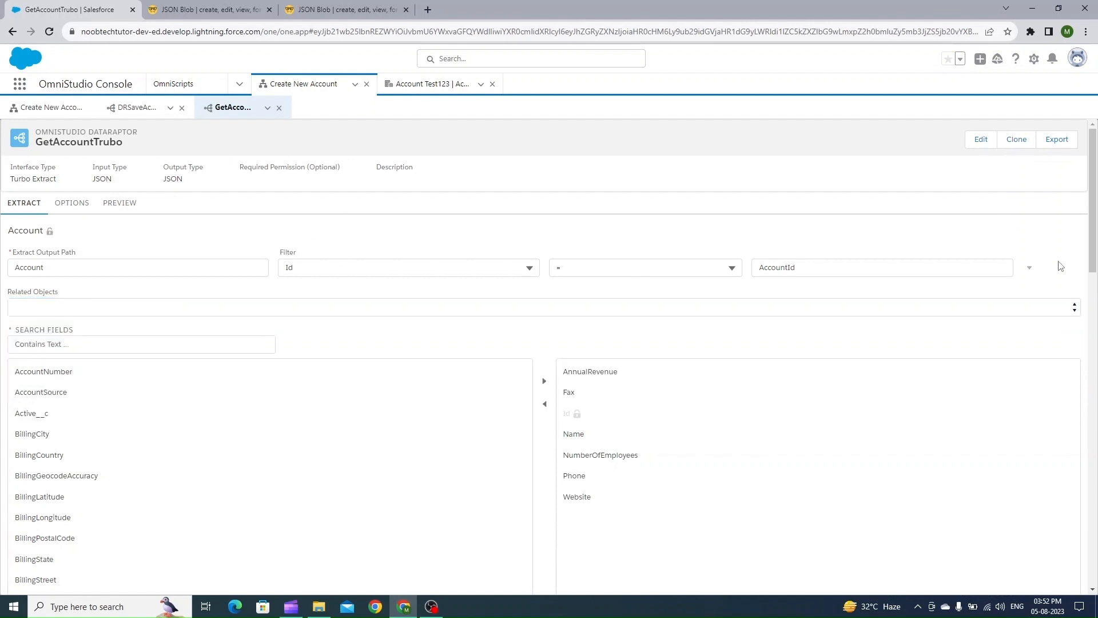
click(1030, 267)
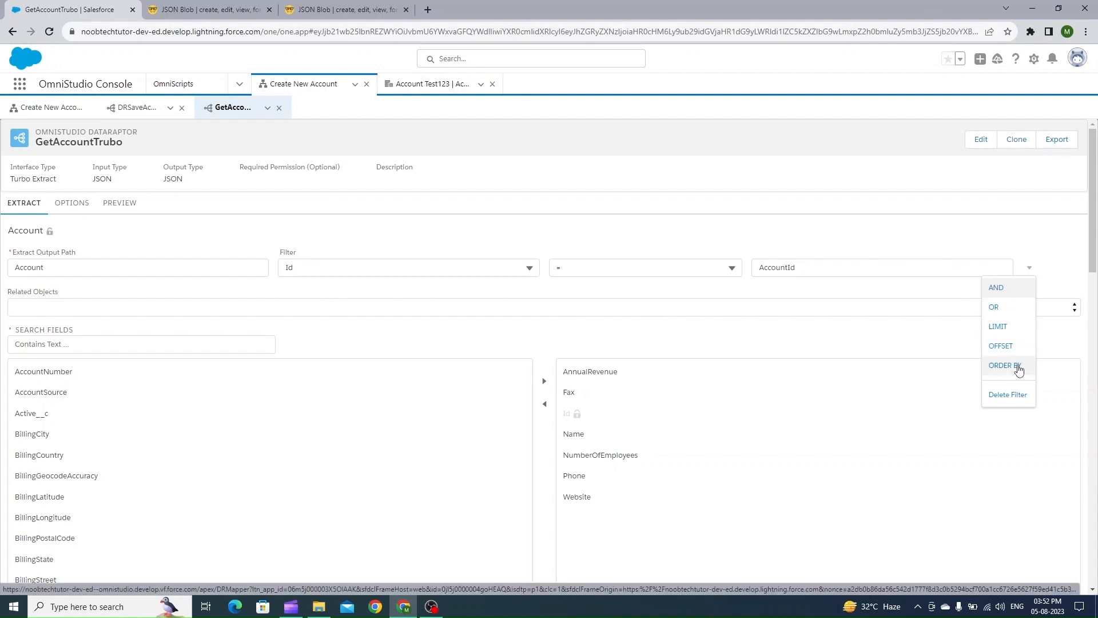
click(1015, 326)
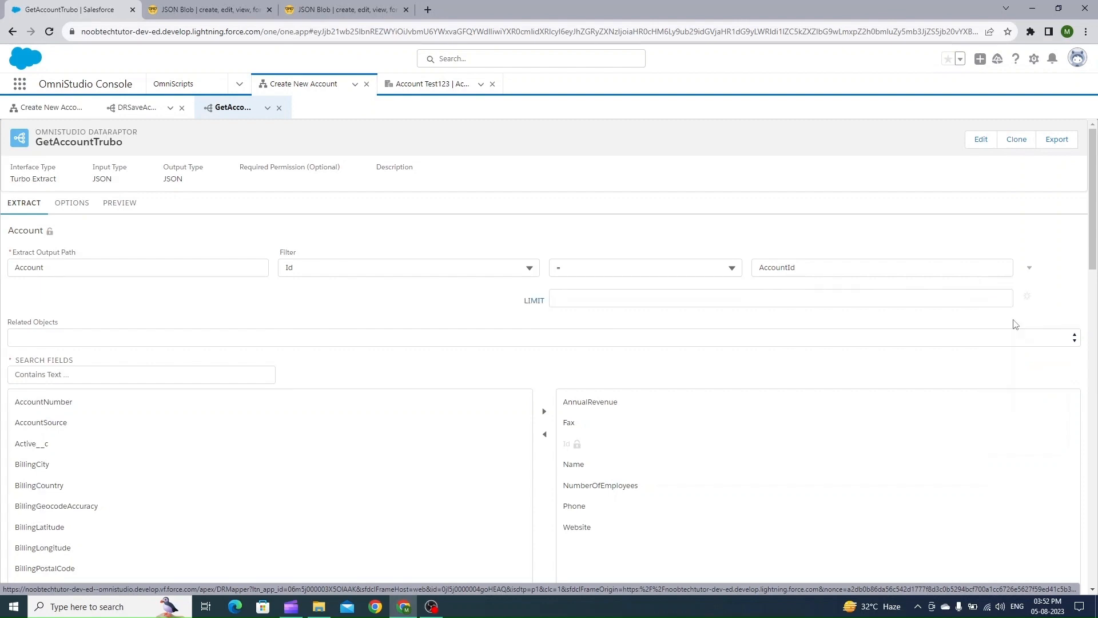
click(629, 303)
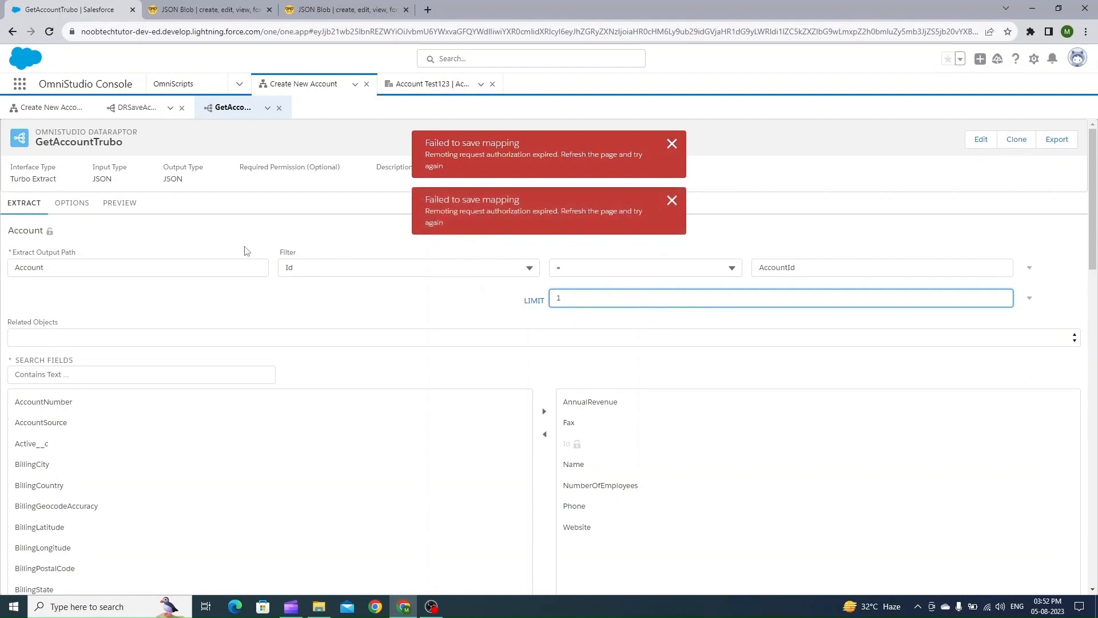
Refresh the DataRaptor tab and add a LIMIT filter of 1 to the Account extract
click(268, 108)
click(257, 129)
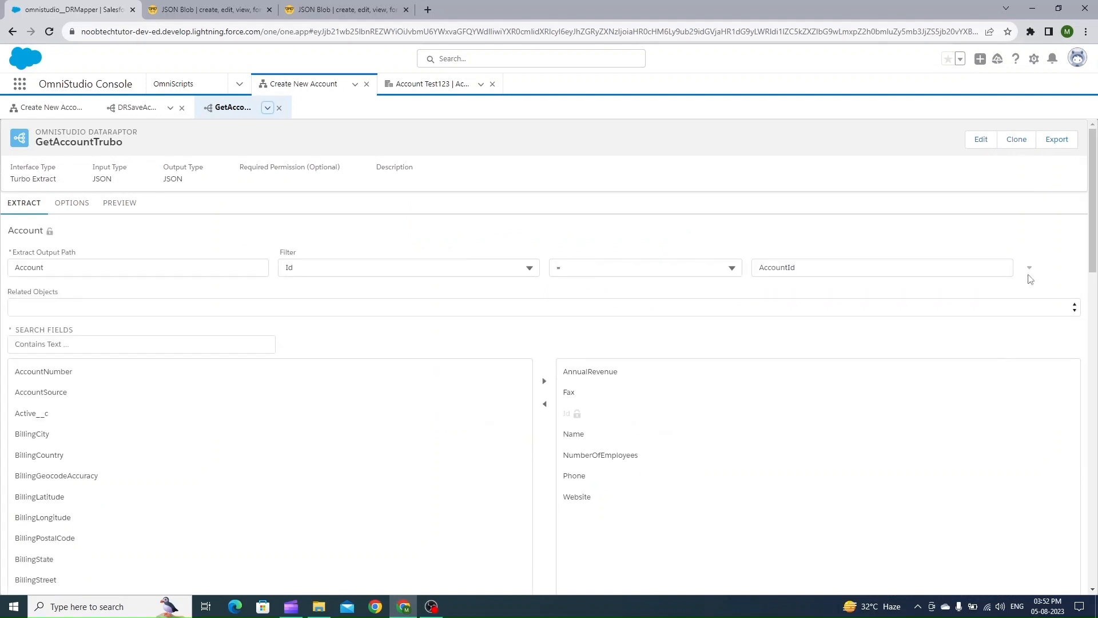
click(1029, 269)
click(1007, 336)
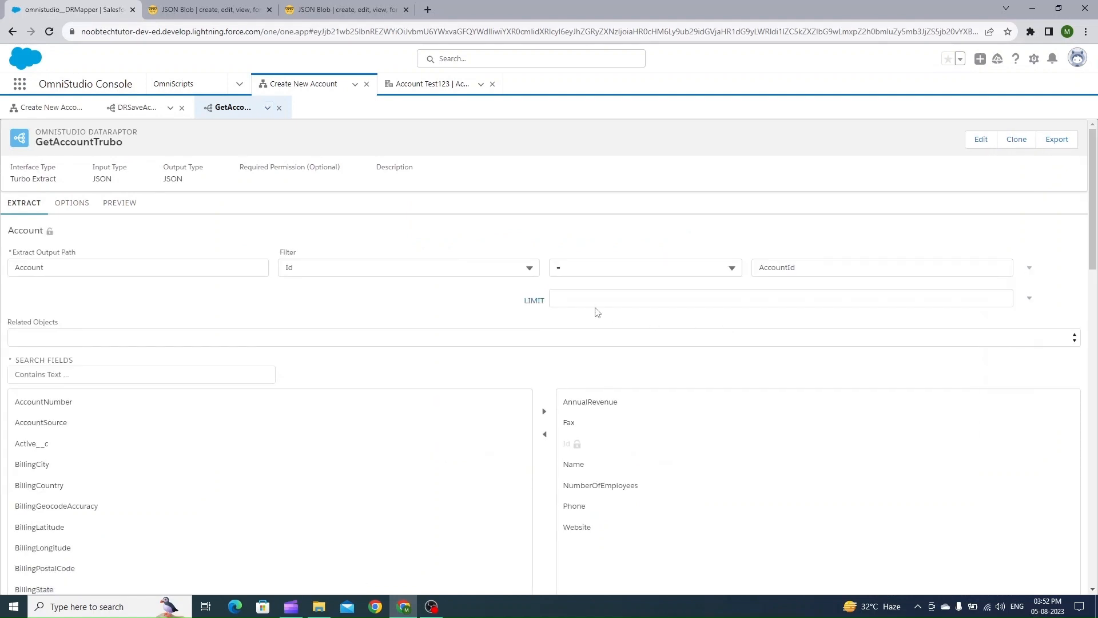
click(583, 302)
text(1)
click(597, 249)
Execute the DataRaptor preview and examine the generated query in the debug log
click(119, 205)
click(254, 577)
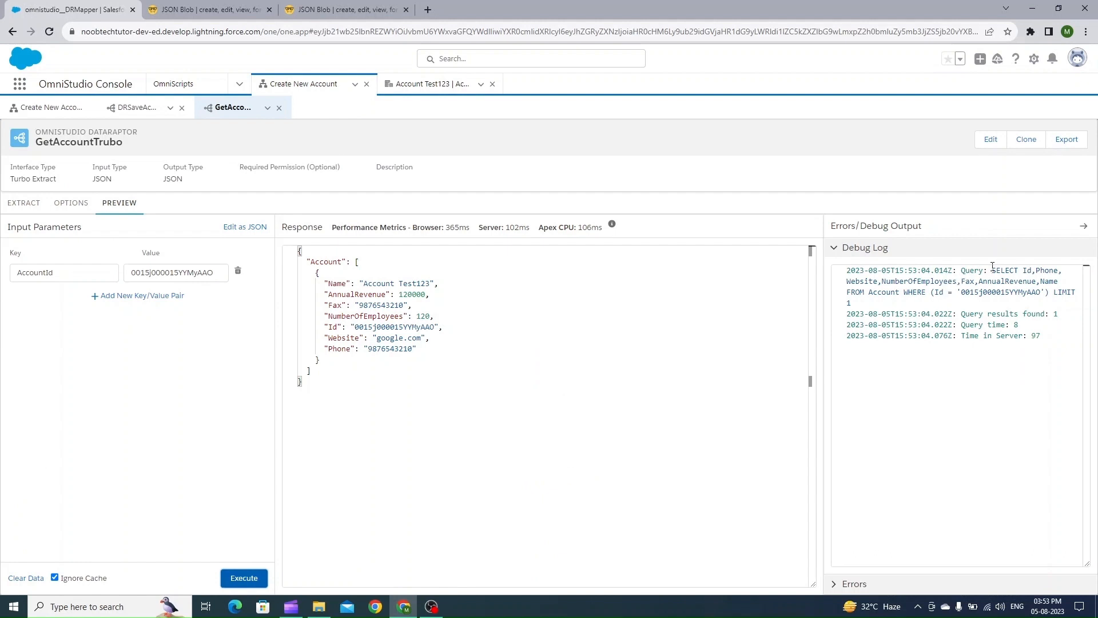
drag(992, 269, 1000, 299)
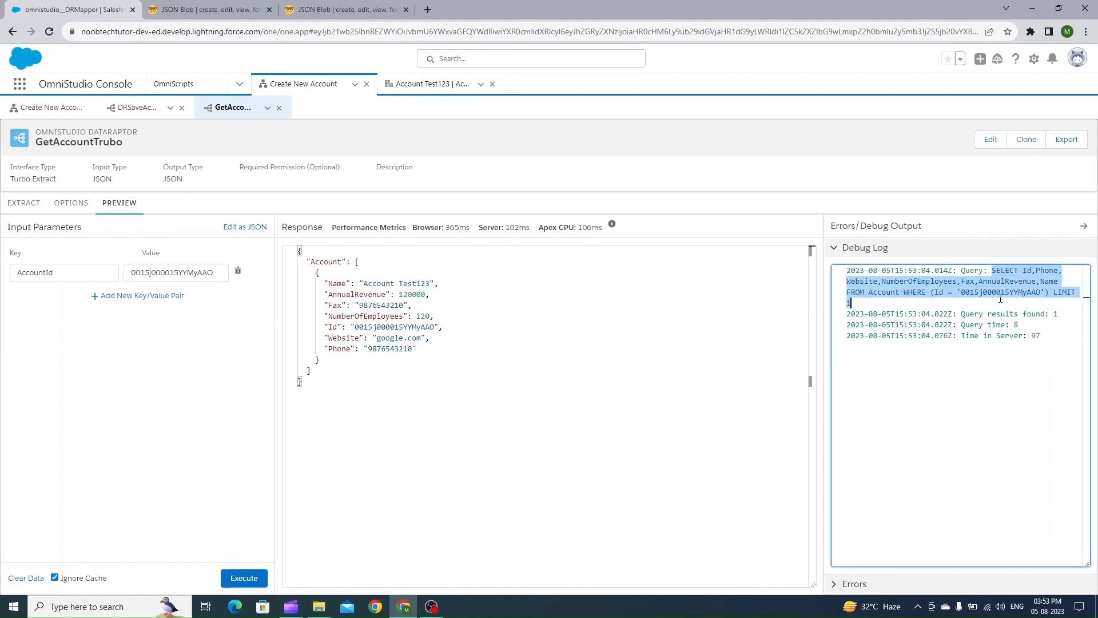
Delete the LIMIT filter from the GetAccountTurbo Account extract
click(1050, 293)
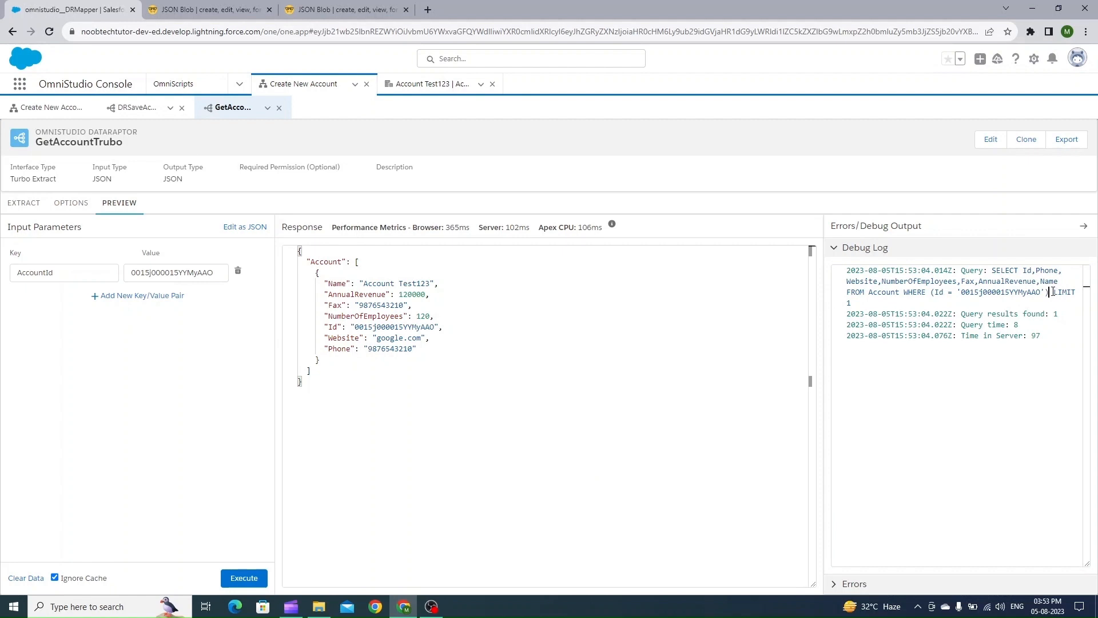
drag(1053, 292, 829, 306)
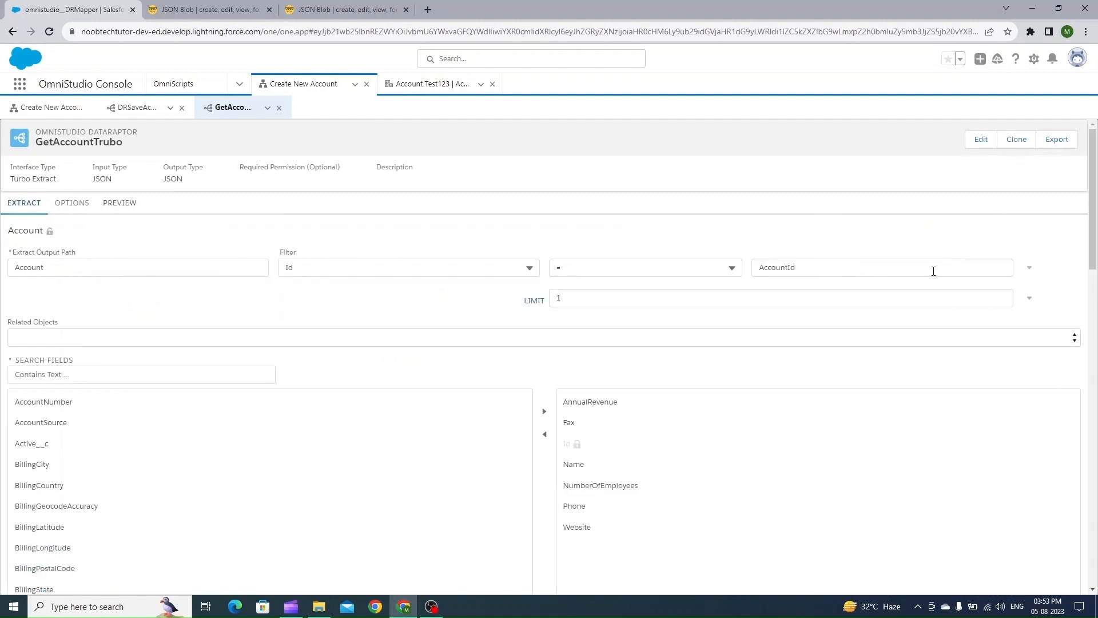
click(1029, 298)
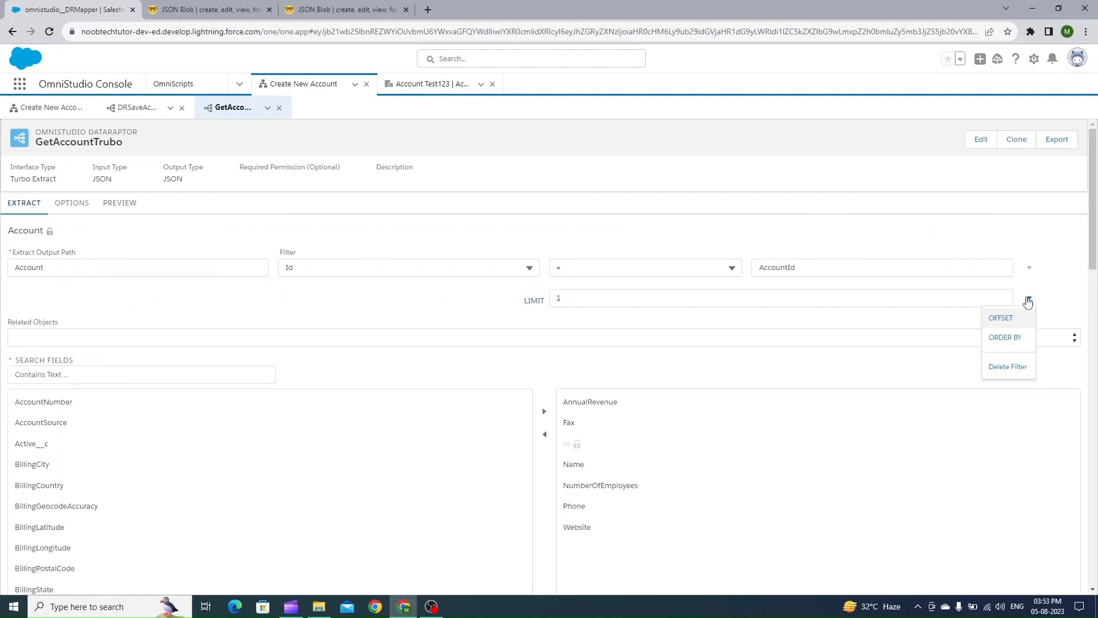
click(1017, 367)
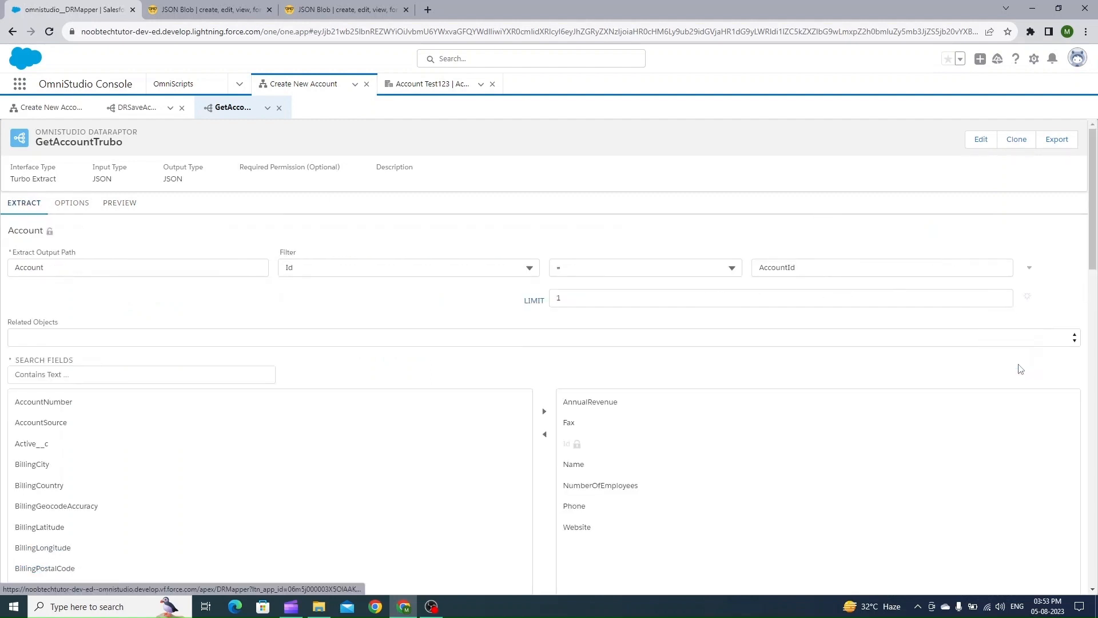
Change the Account extract filter to Name LIKE 'test'
click(702, 270)
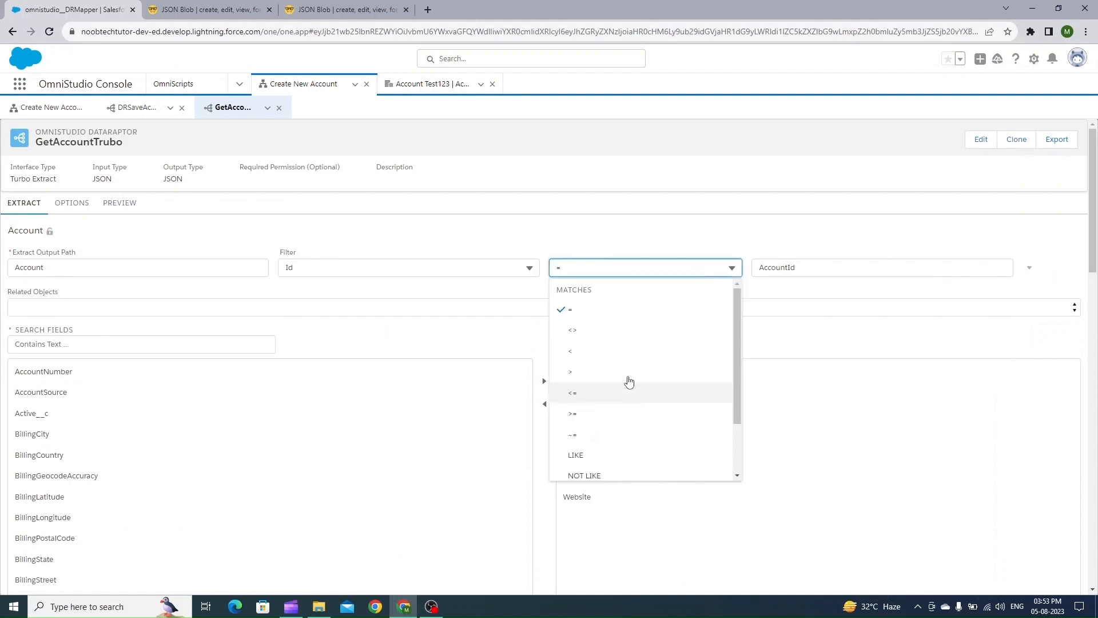
scroll(632, 400, down, 1)
click(608, 403)
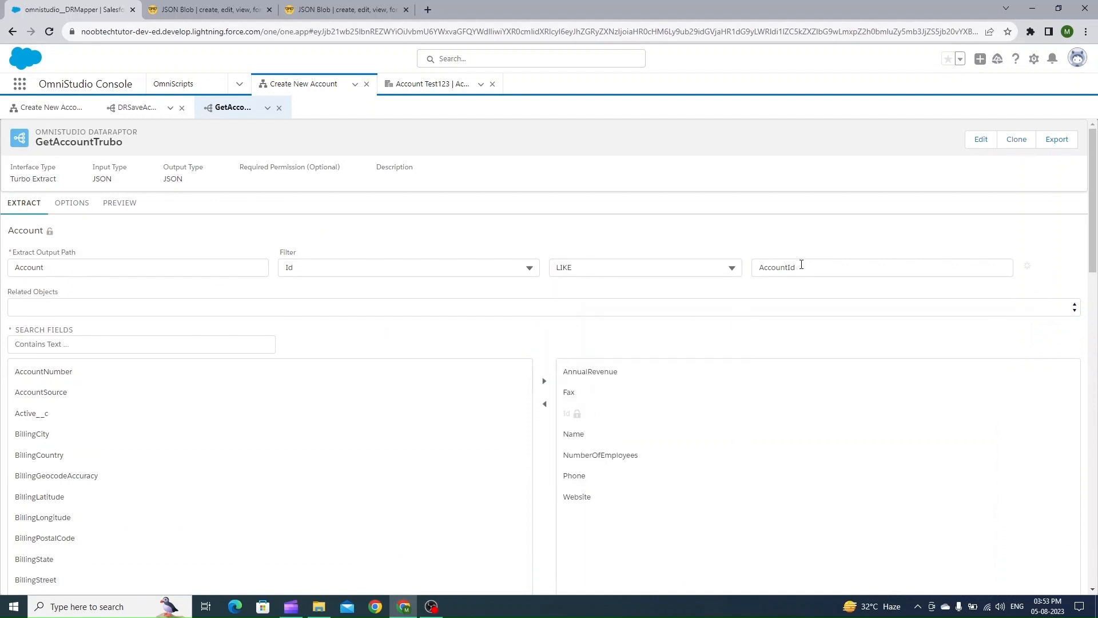
double_click(812, 267)
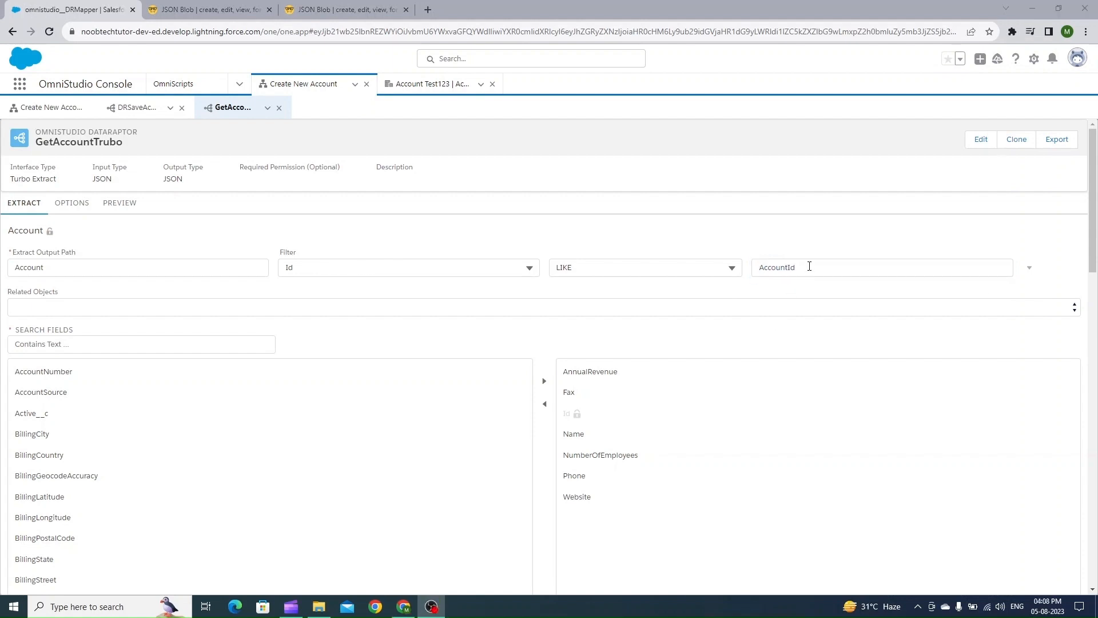
click(810, 266)
key(ctrl+a)
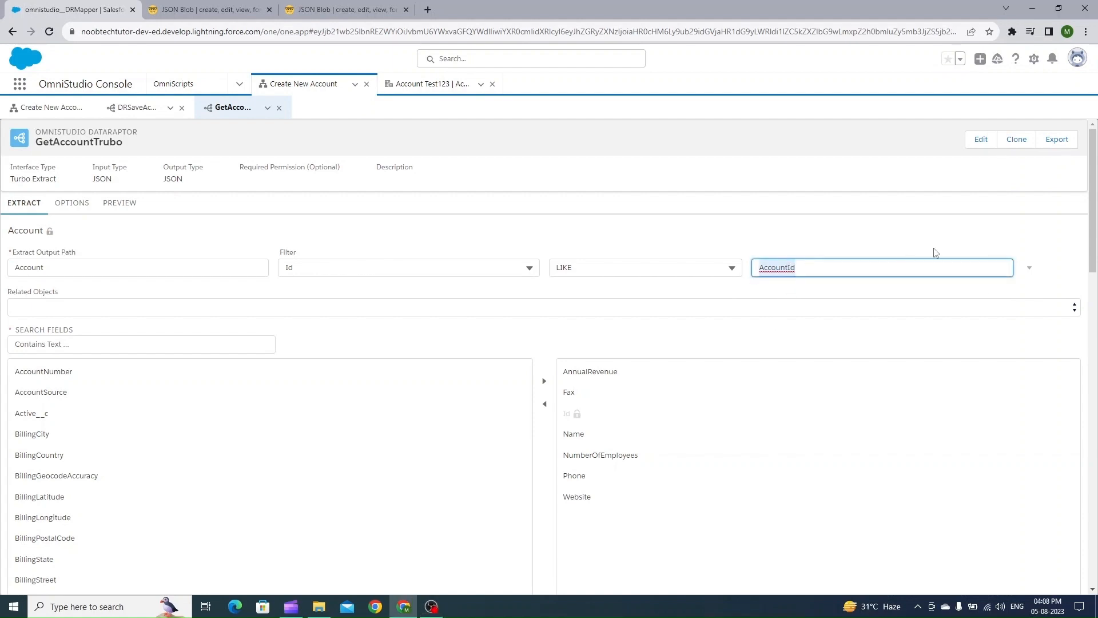
key(BackSpace)
click(391, 267)
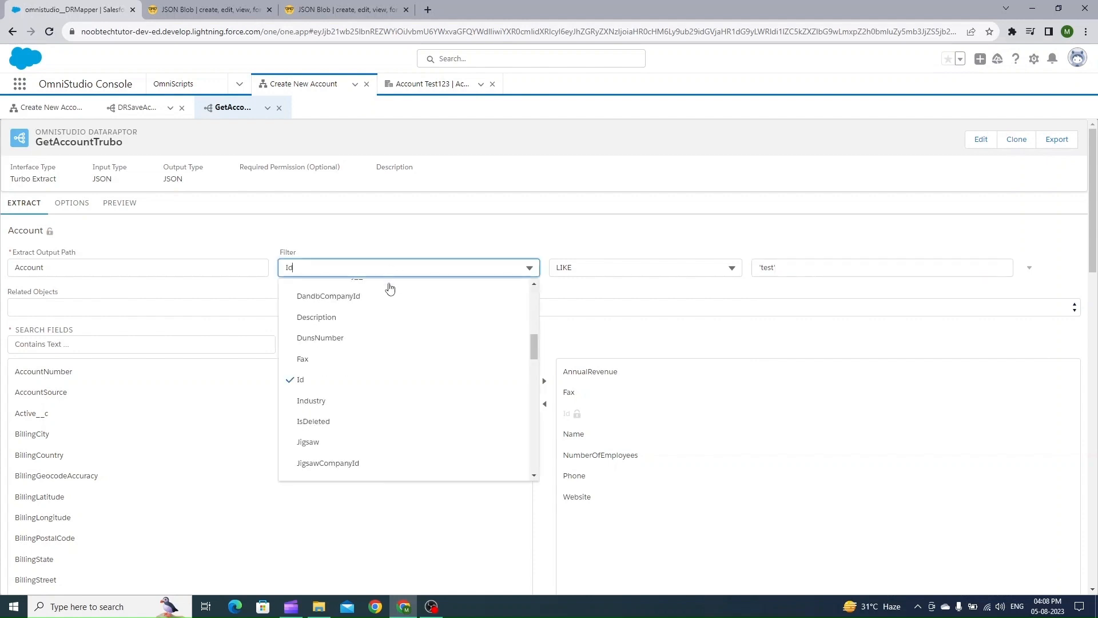
scroll(380, 409, down, 4)
scroll(377, 412, down, 3)
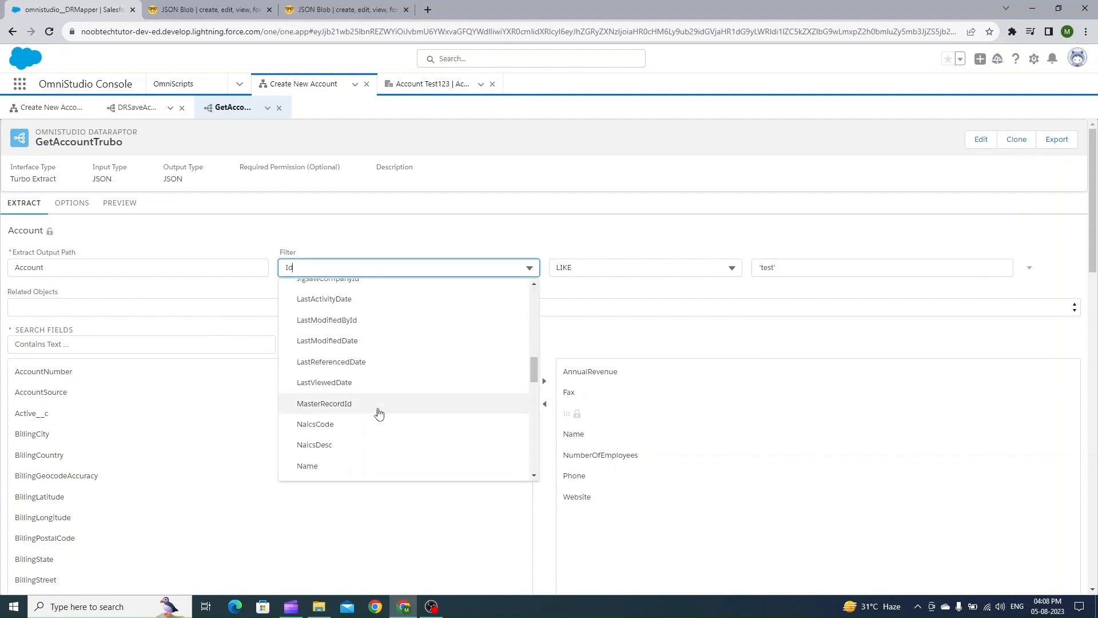
click(371, 422)
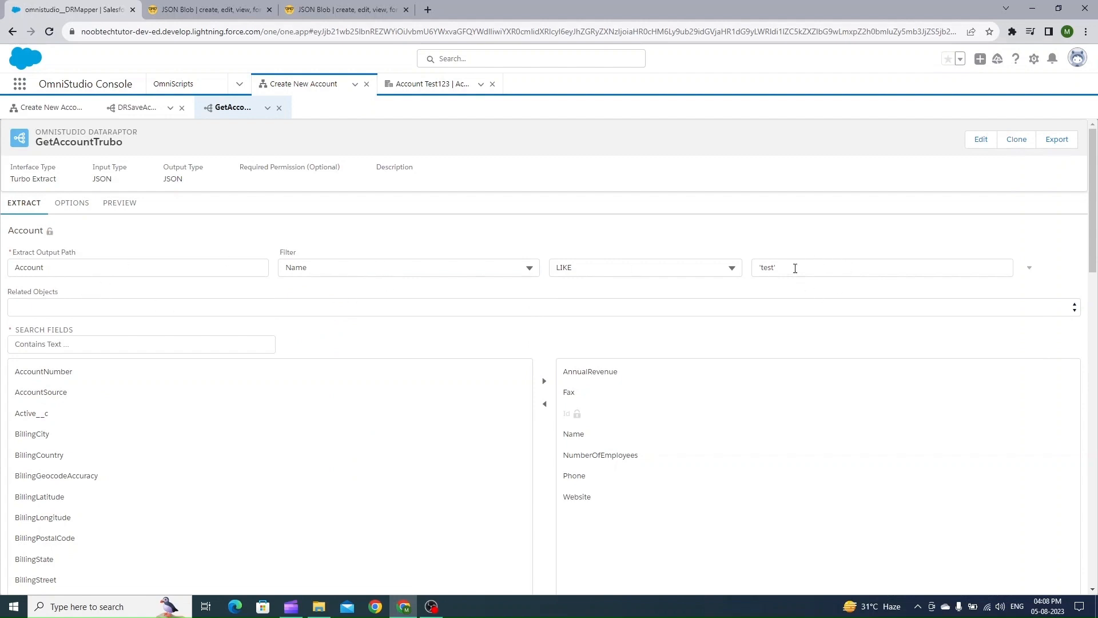
Execute the DataRaptor preview, then remove the AccountId input parameter and execute it again
click(119, 204)
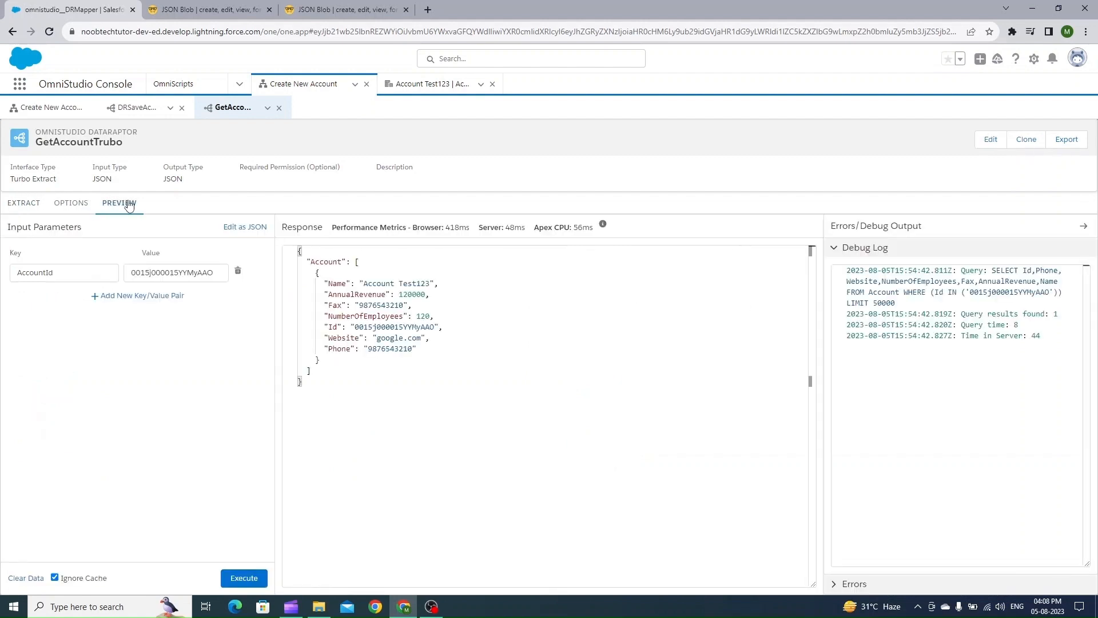
click(255, 579)
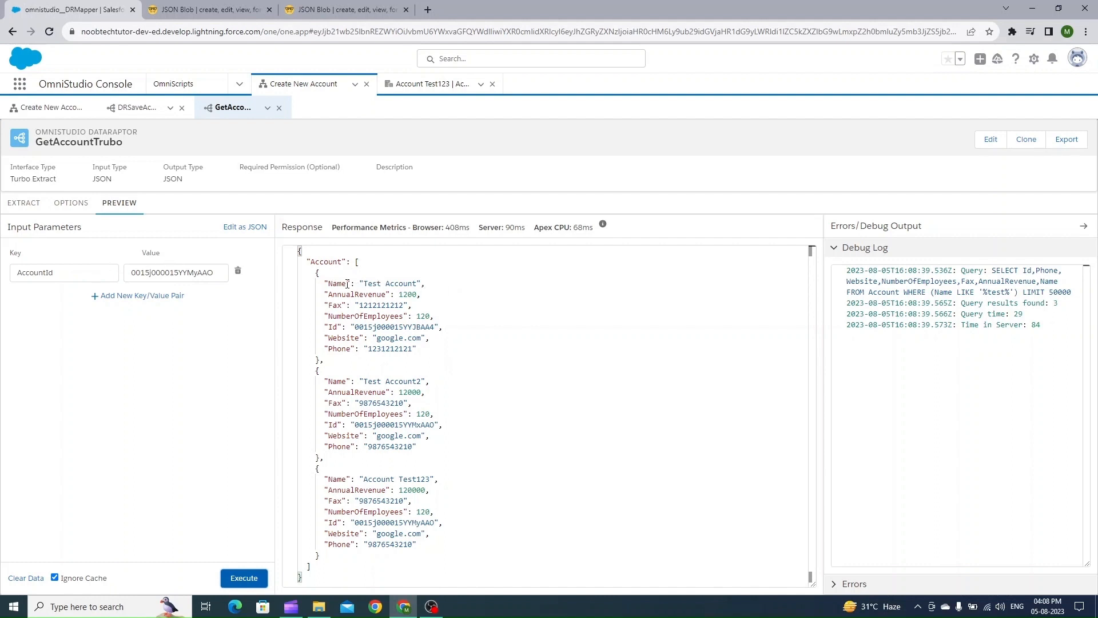
double_click(60, 275)
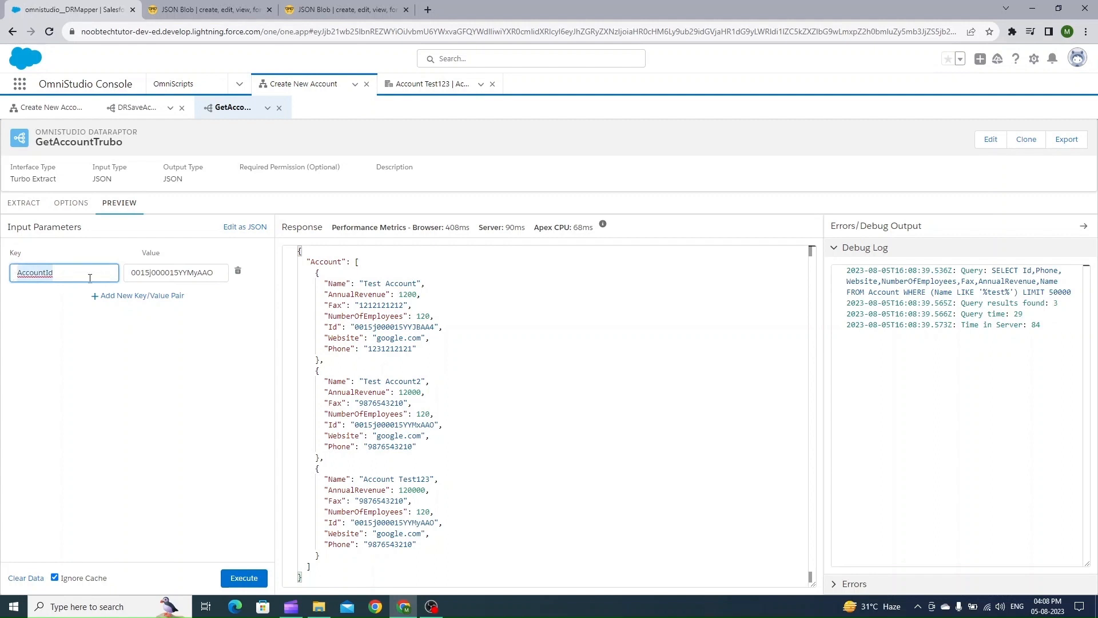
click(247, 227)
key(ctrl+a)
key(ctrl+c)
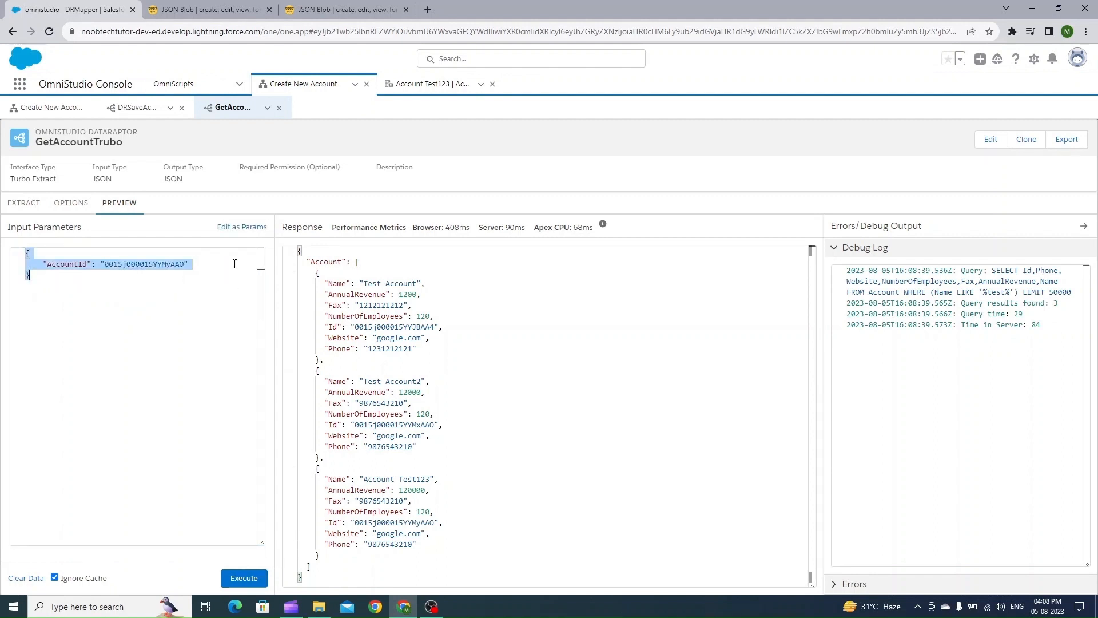
key(BackSpace)
click(243, 227)
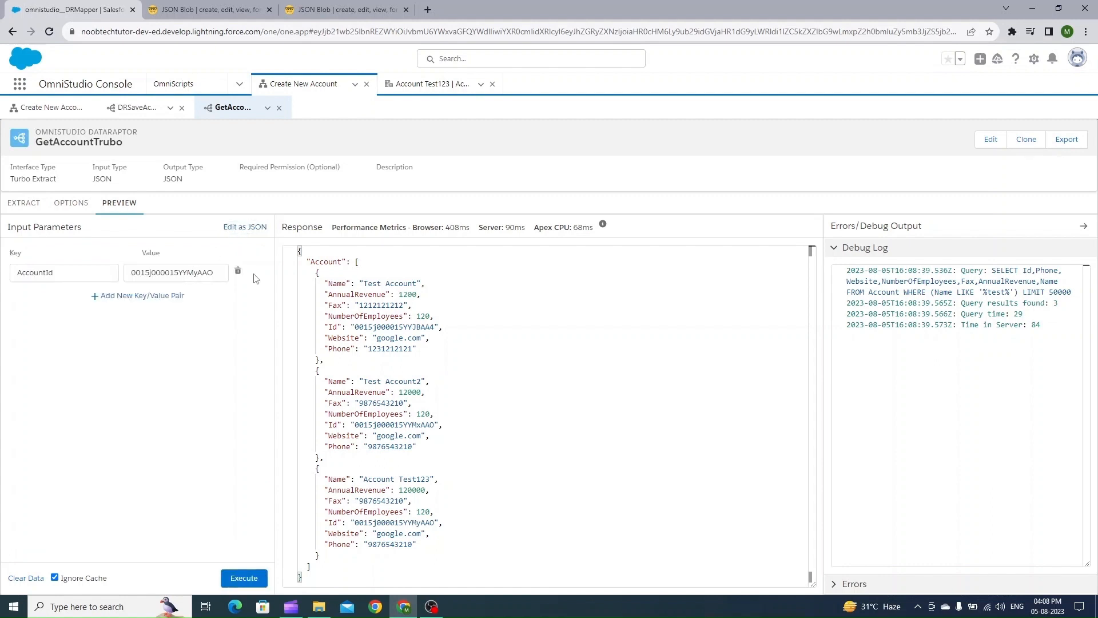
click(238, 271)
click(261, 580)
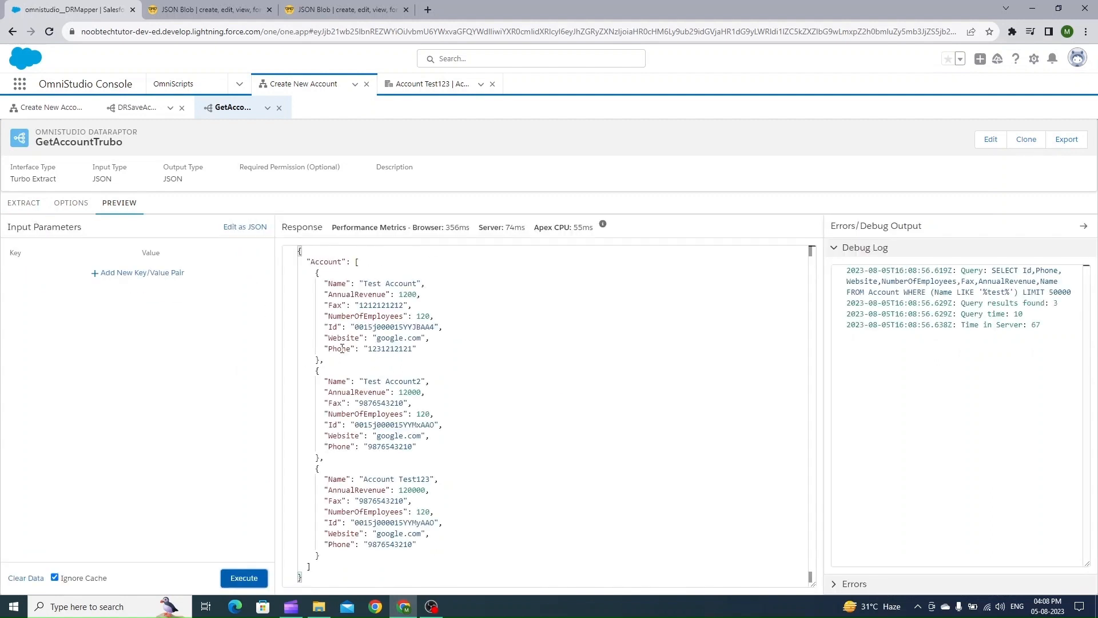
Restore the AccountId input parameter in the preview's JSON and copy the AccountId key name
click(24, 203)
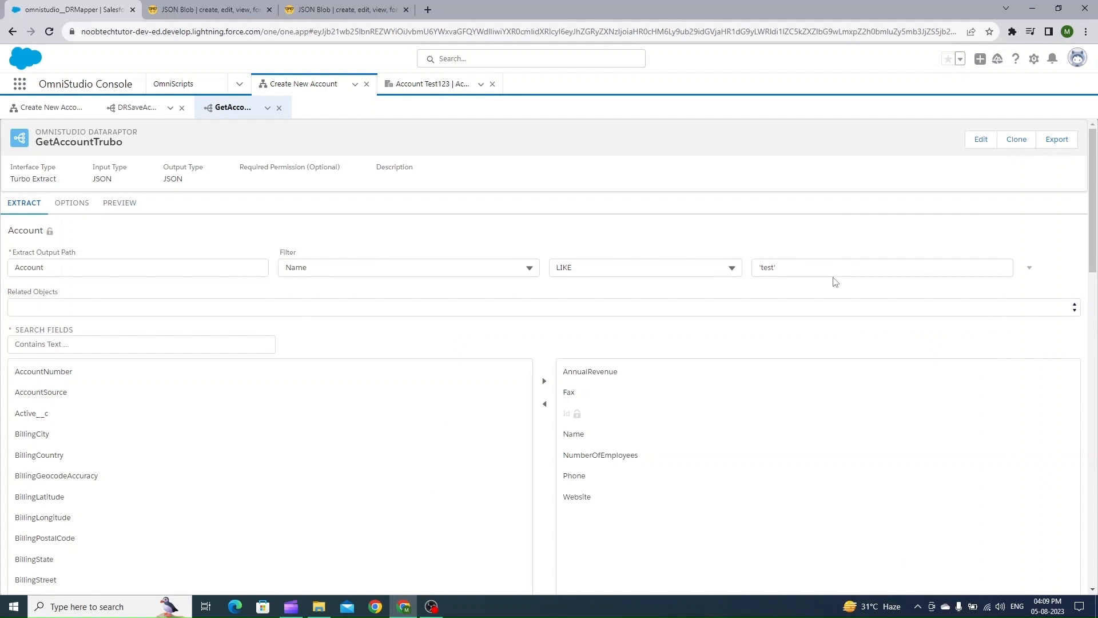
click(1031, 271)
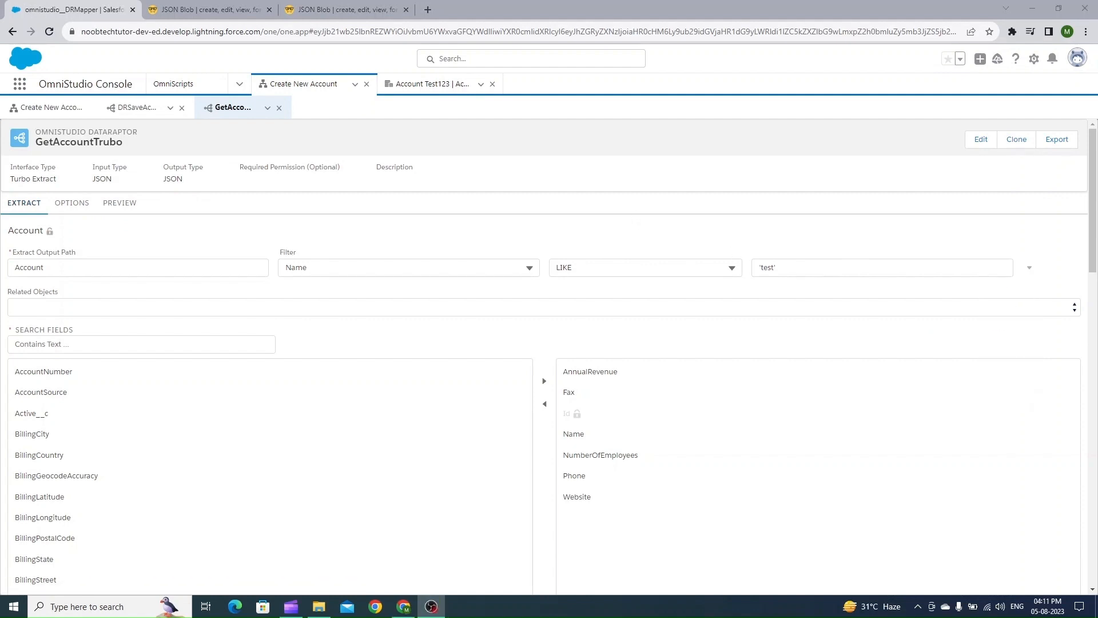
click(119, 204)
click(245, 227)
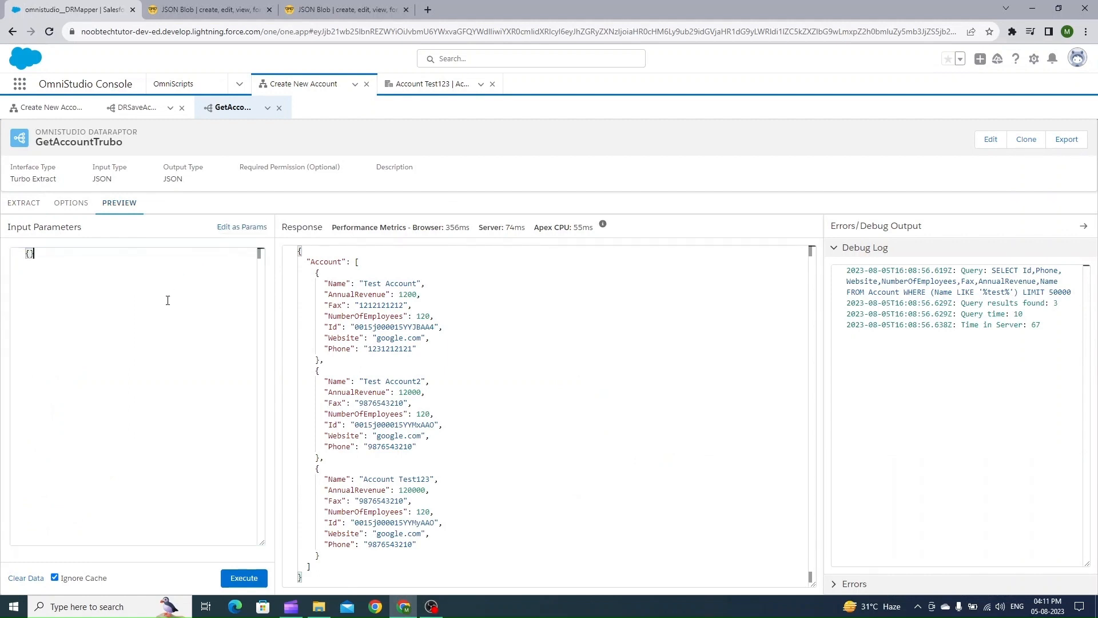
key(ctrl+v)
double_click(64, 267)
key(ctrl+c)
Set the Account extract filter back to Id = AccountId
click(8, 203)
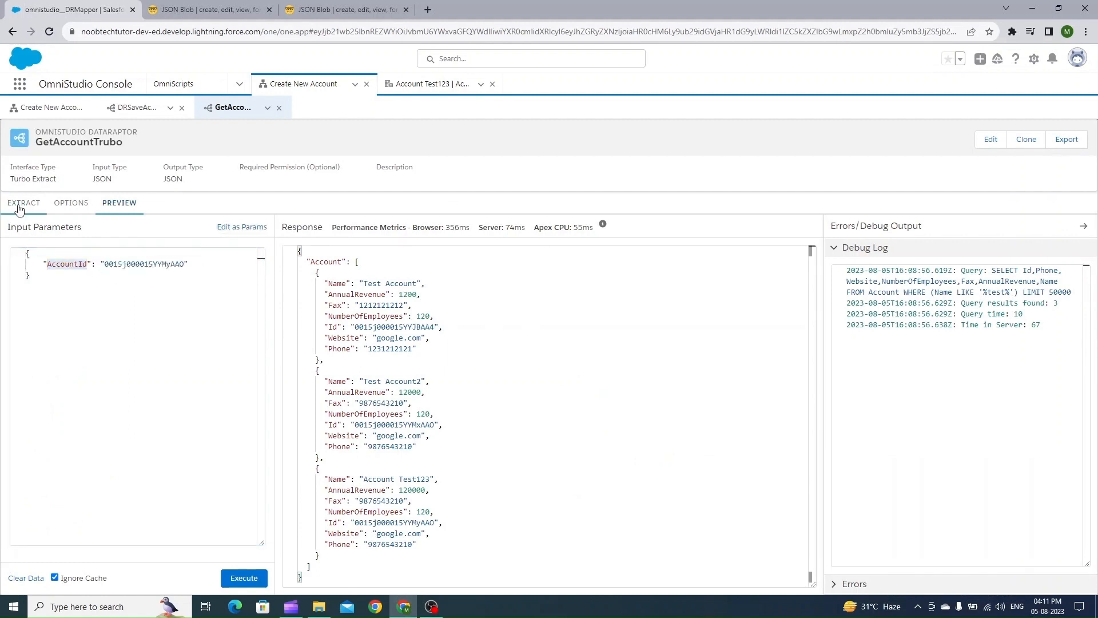
drag(809, 265, 407, 268)
key(ctrl+v)
click(407, 267)
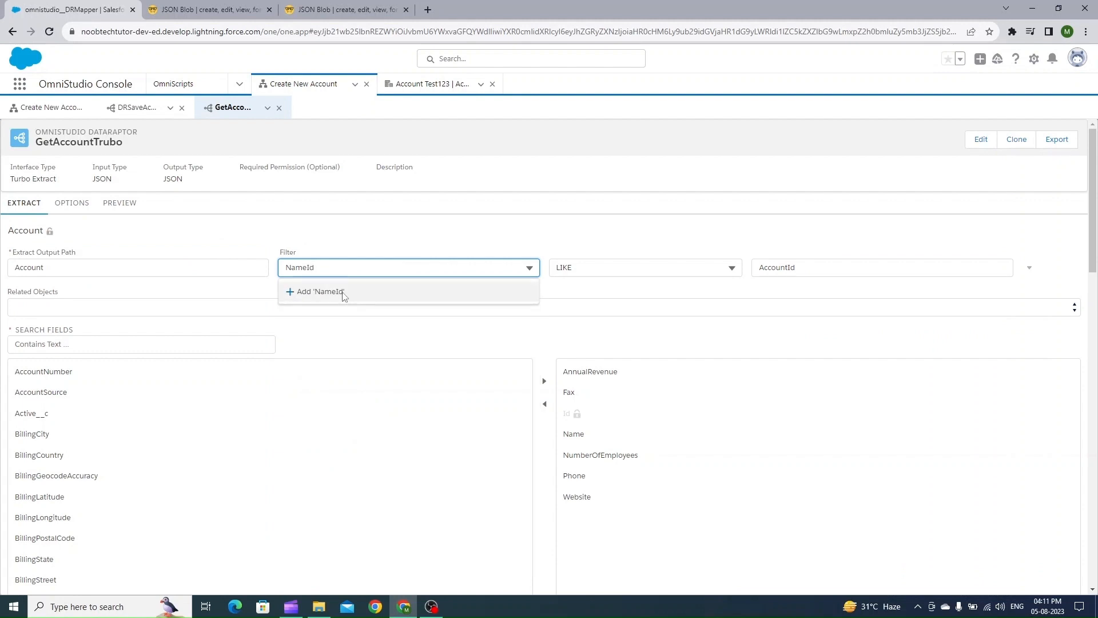
text(Id)
click(329, 355)
click(645, 268)
click(632, 311)
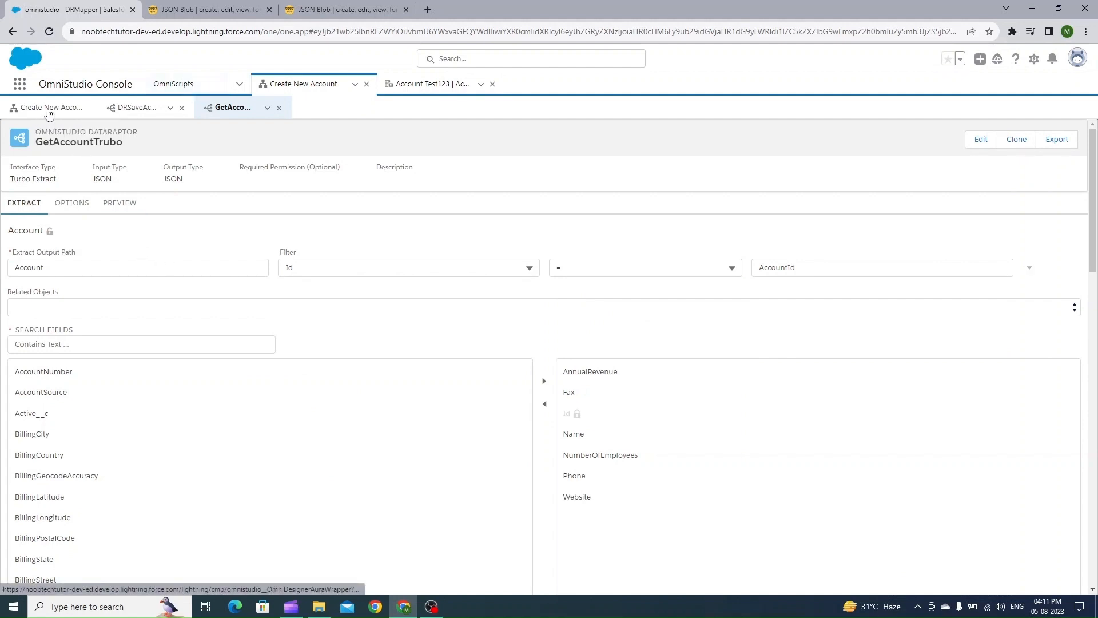
Open the OmniStudio DataRaptors list through the App Launcher
click(165, 87)
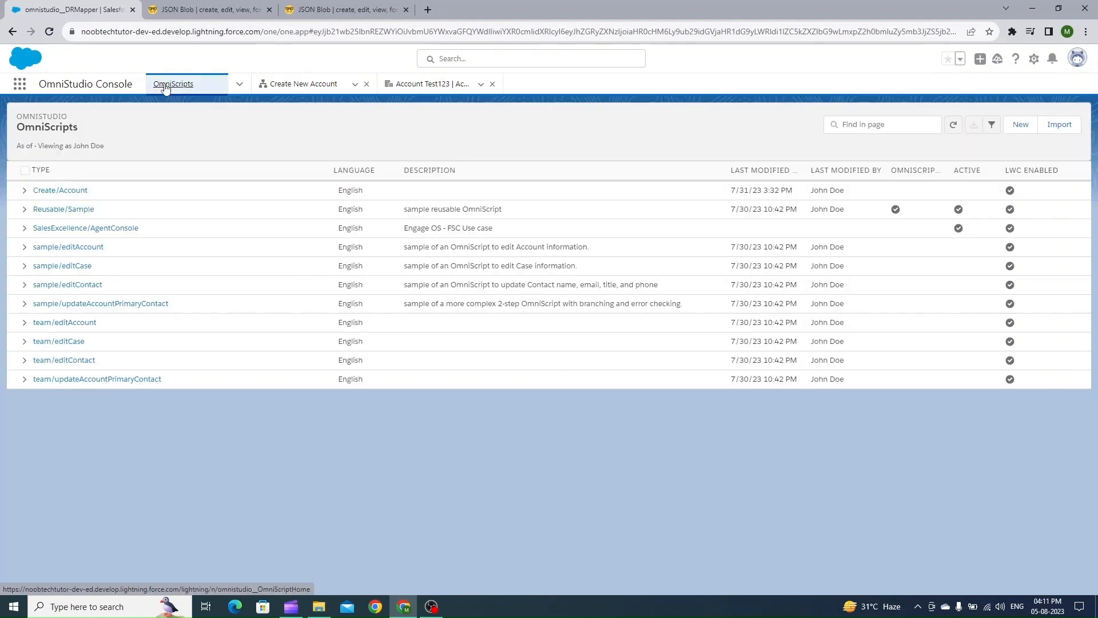
click(239, 85)
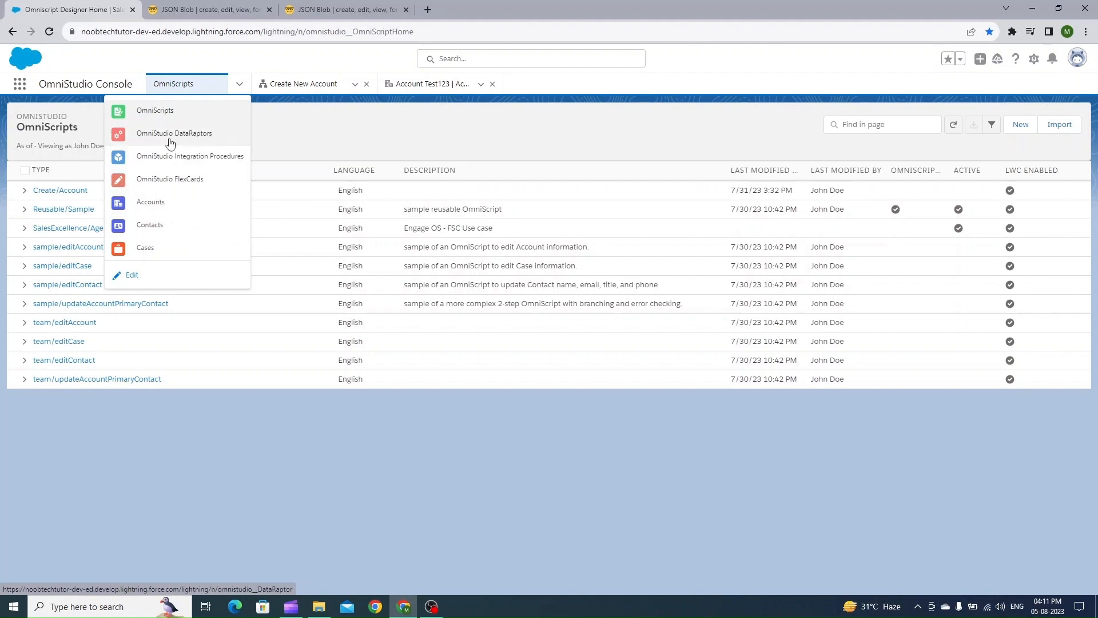
click(21, 85)
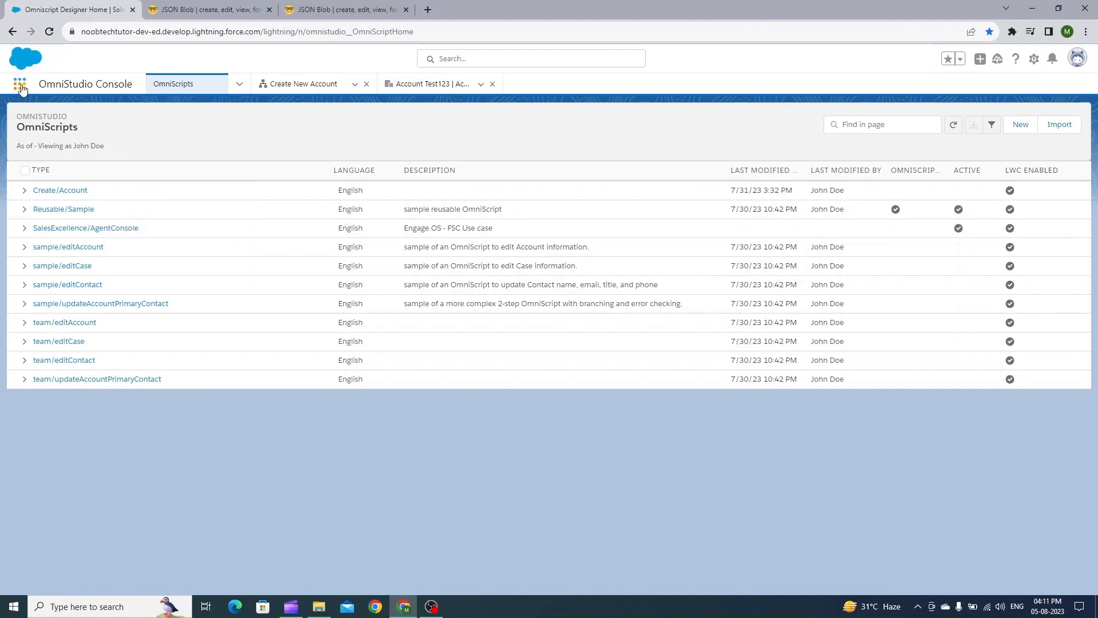
click(21, 86)
text(datara)
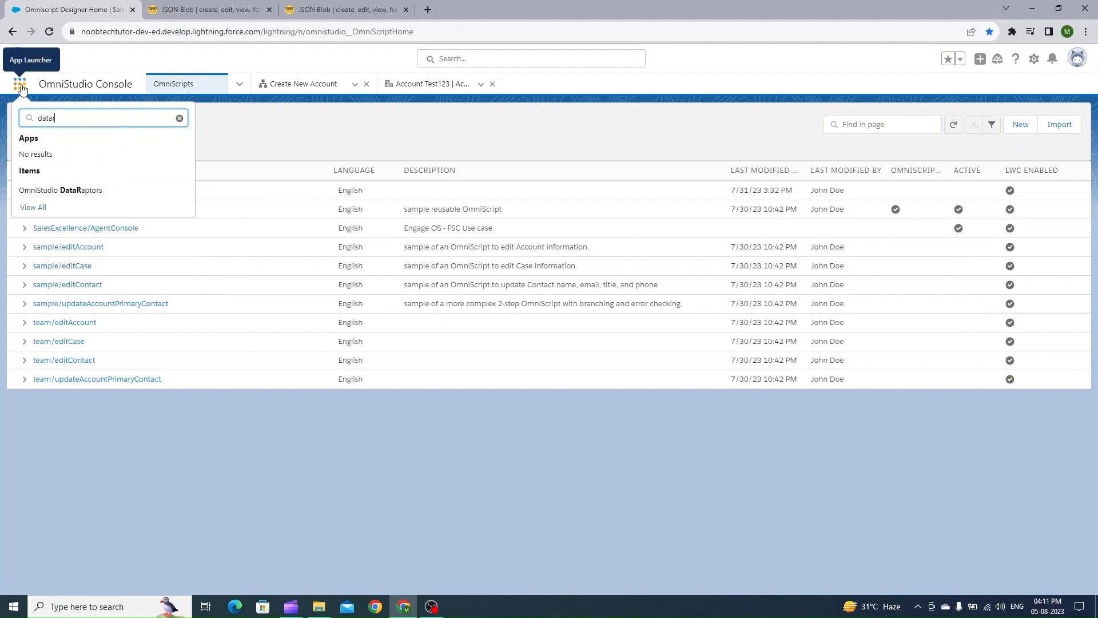
click(68, 195)
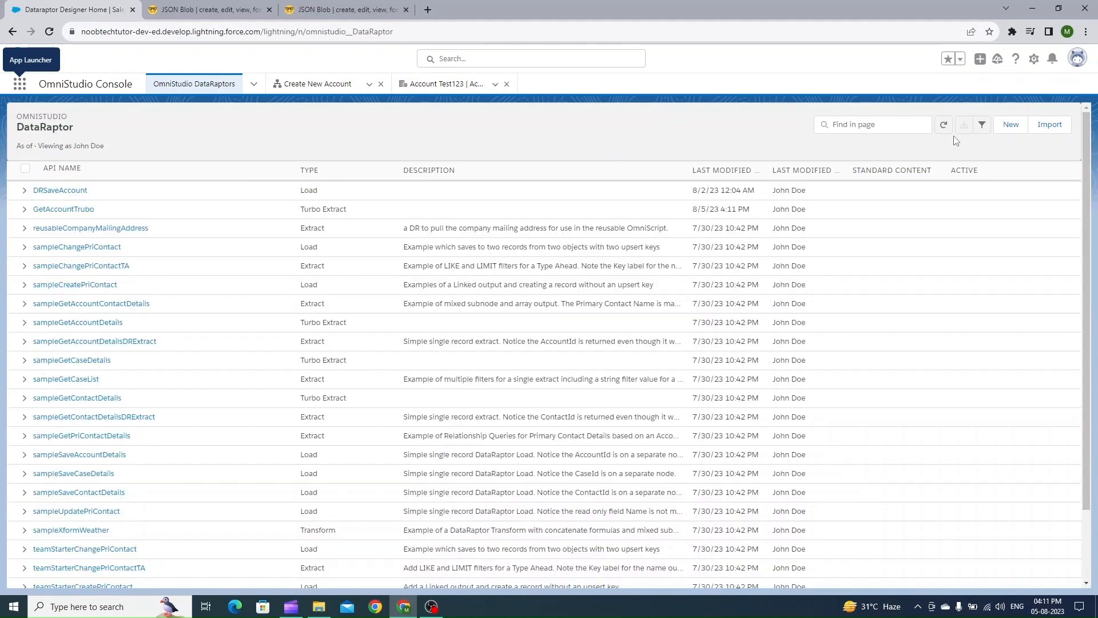
click(1010, 129)
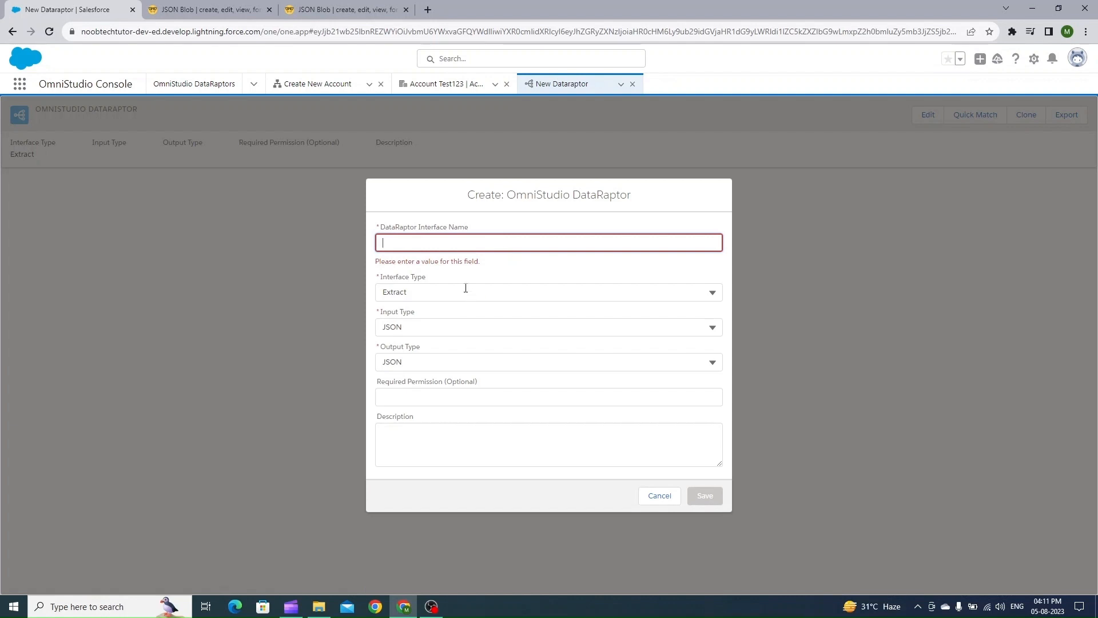
click(539, 290)
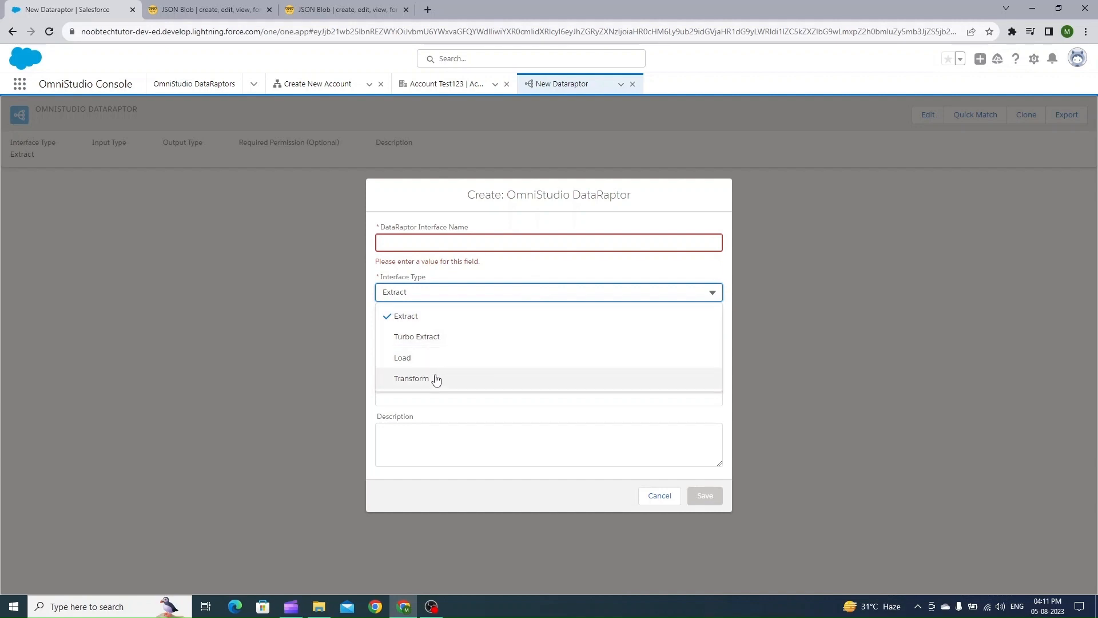
click(435, 343)
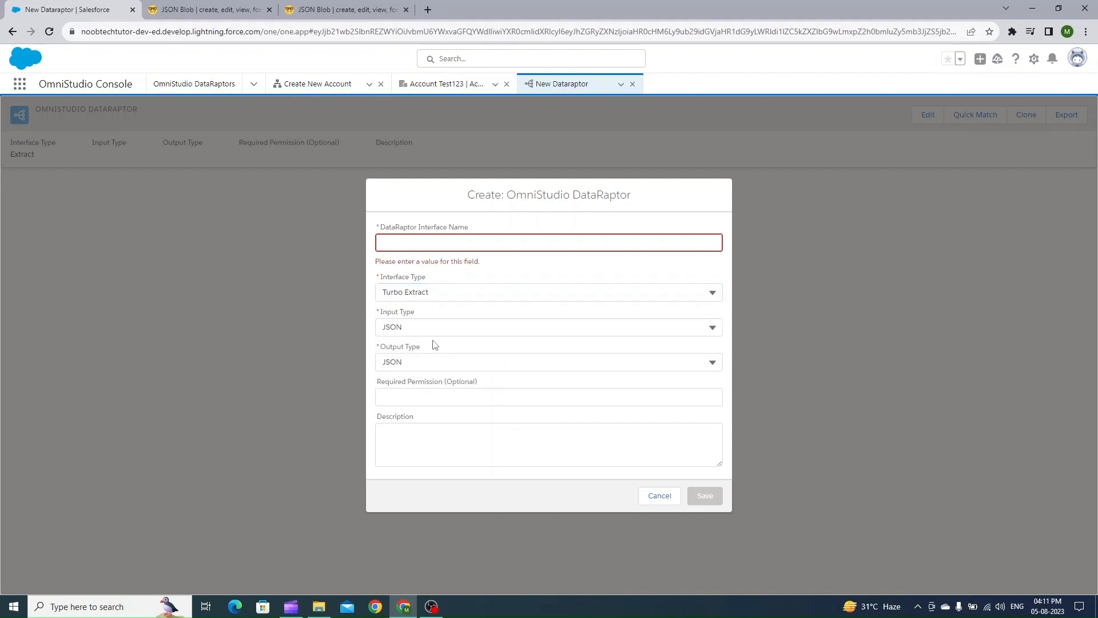
click(421, 241)
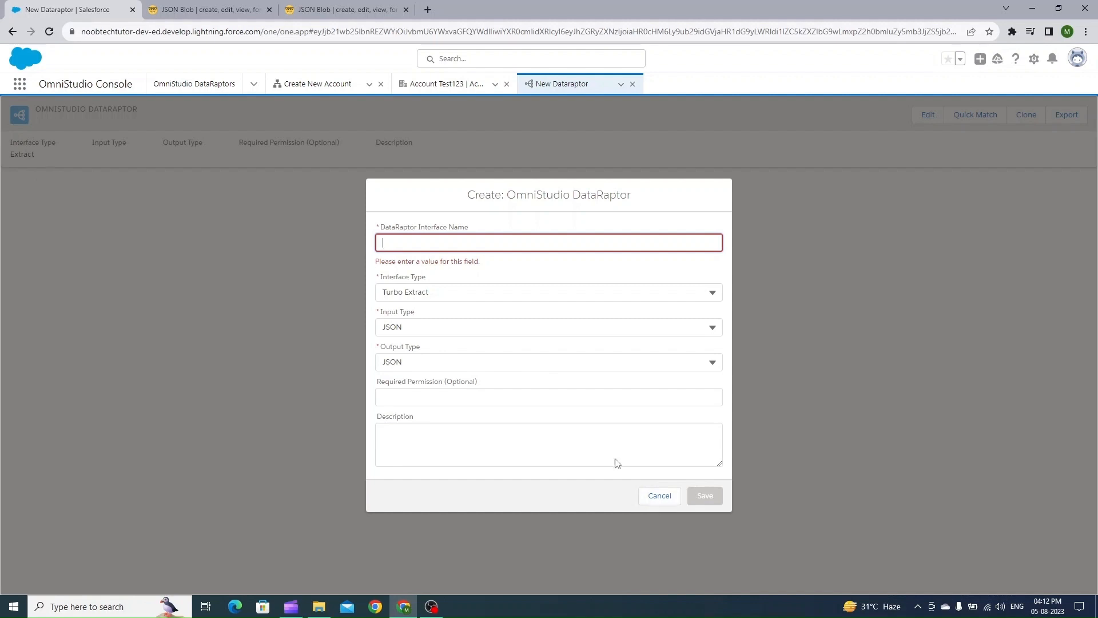
click(660, 496)
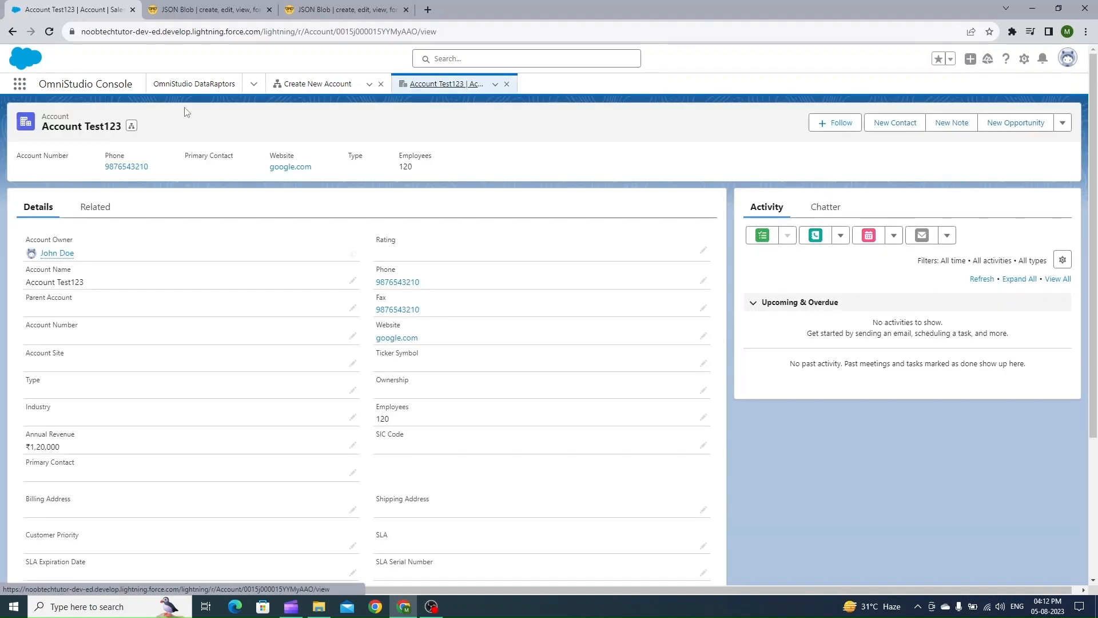
Reselect GetAccountTurbo as the DataRaptor Interface of the DR_GetAccountTurbo action in the Create New Account OmniScript
click(205, 85)
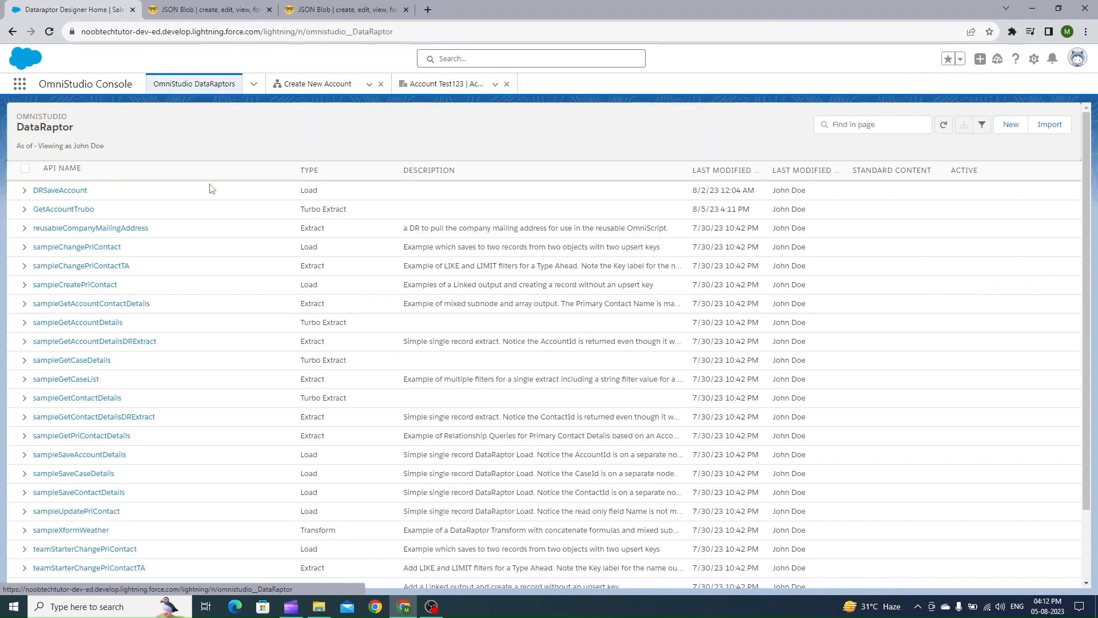
click(343, 86)
click(46, 108)
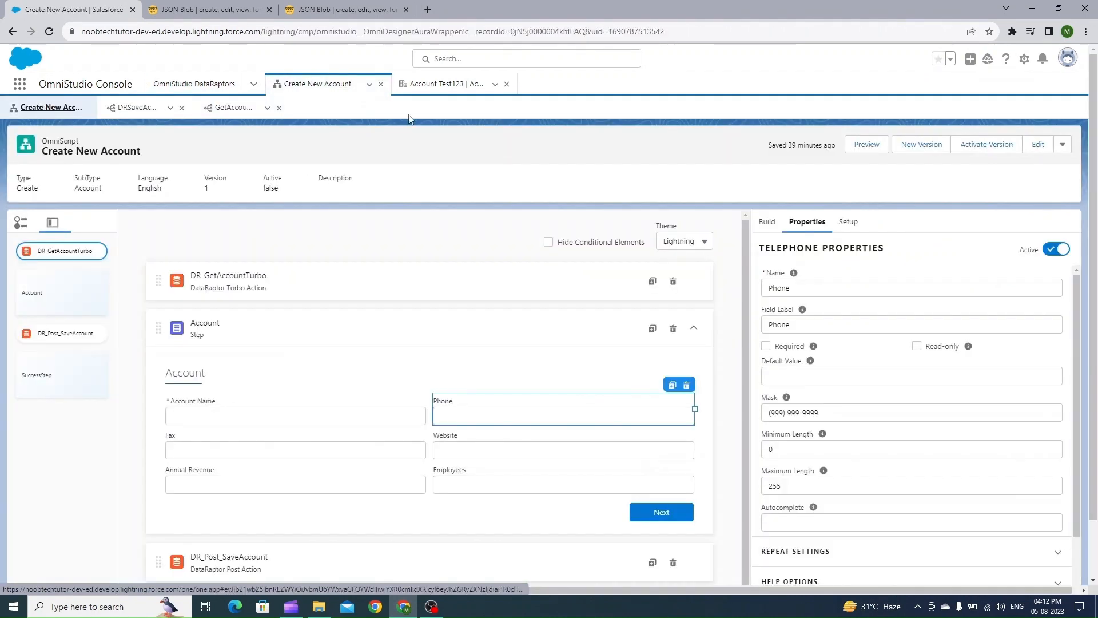
click(483, 286)
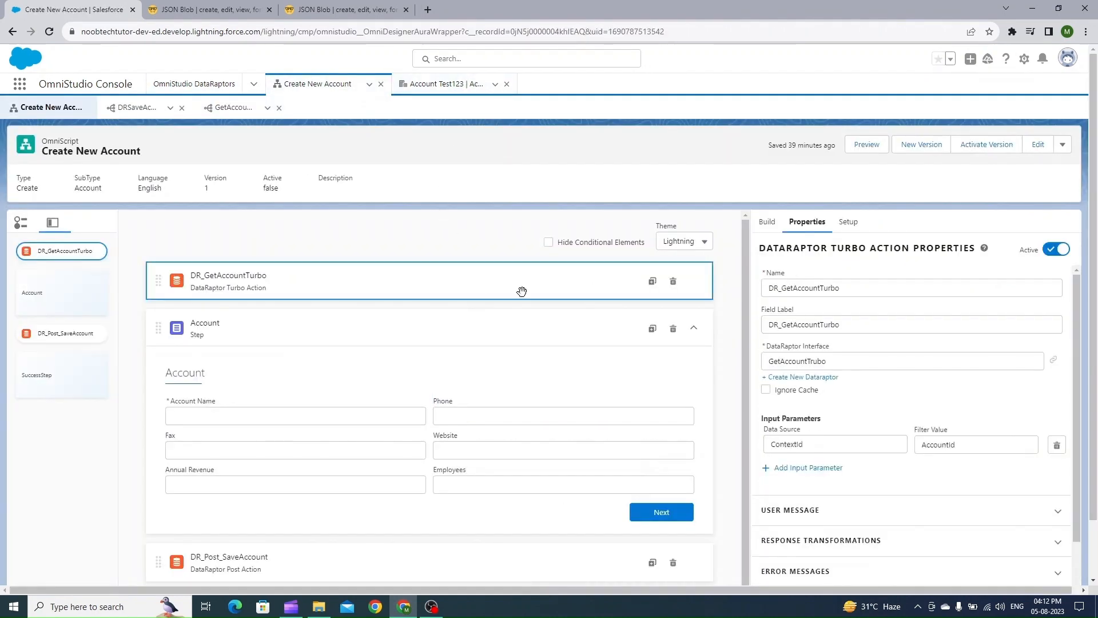
click(812, 360)
double_click(852, 362)
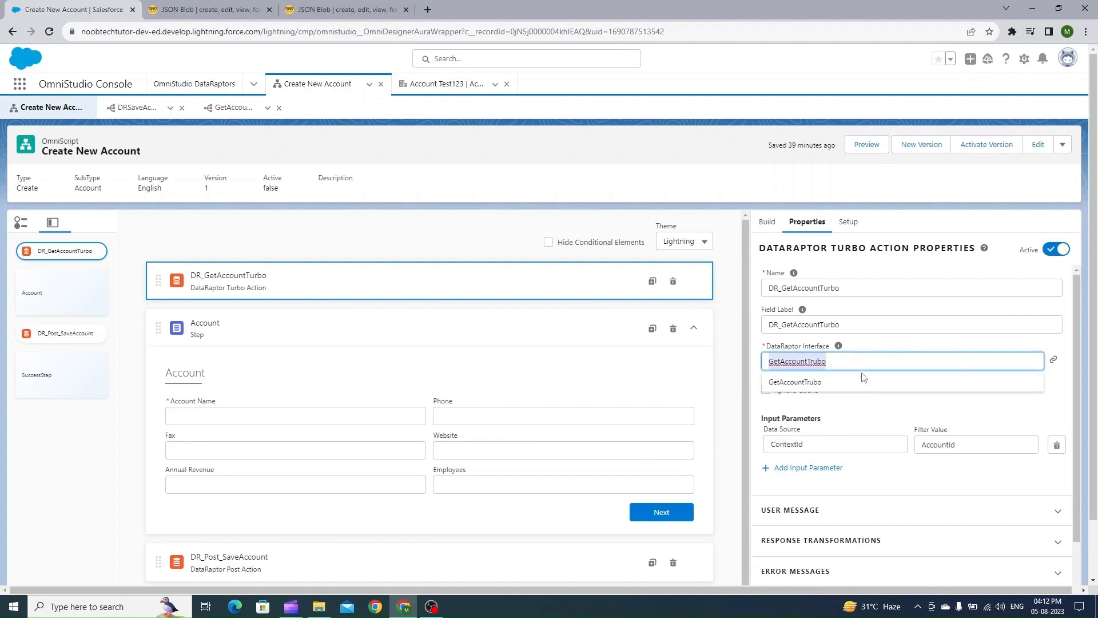
click(830, 381)
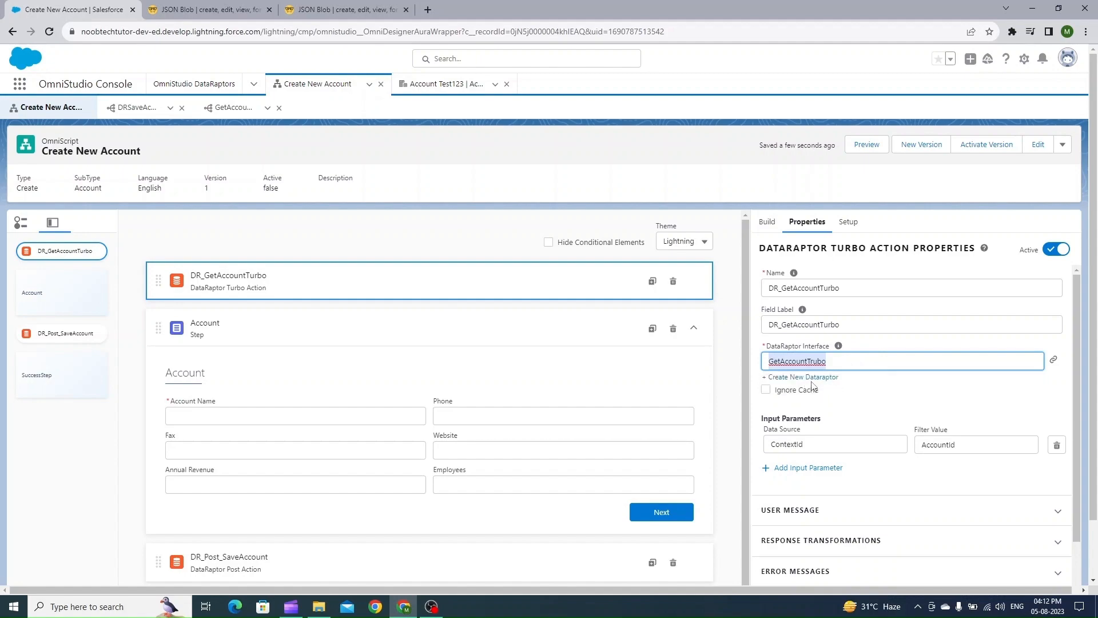